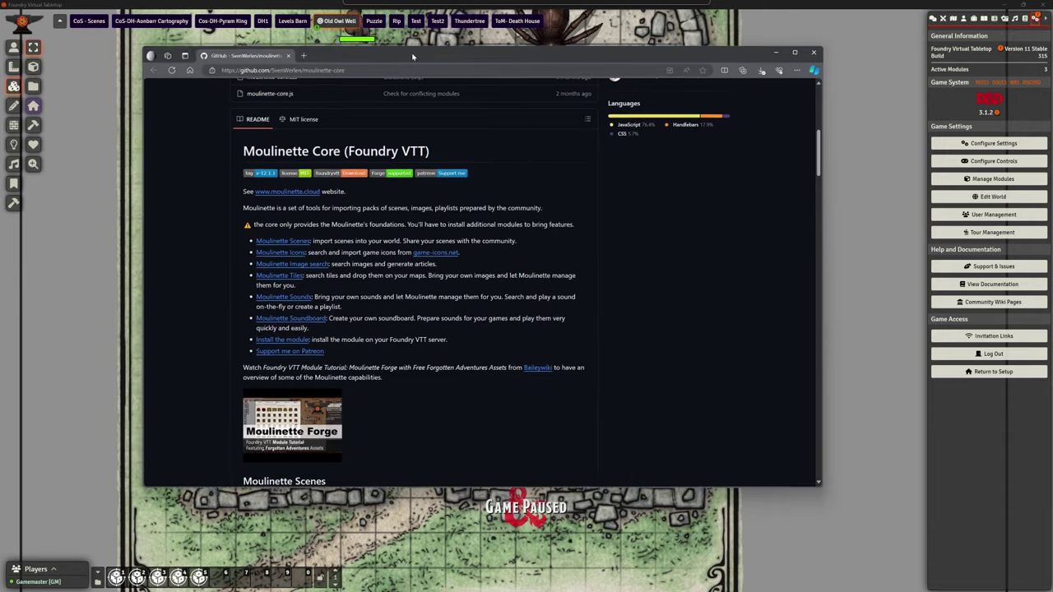
Step: Read the Moulinette Core README's introduction and its list of additional modules, from Moulinette Scenes through Moulinette Soundboard
left_click_drag(411, 65, 411, 71)
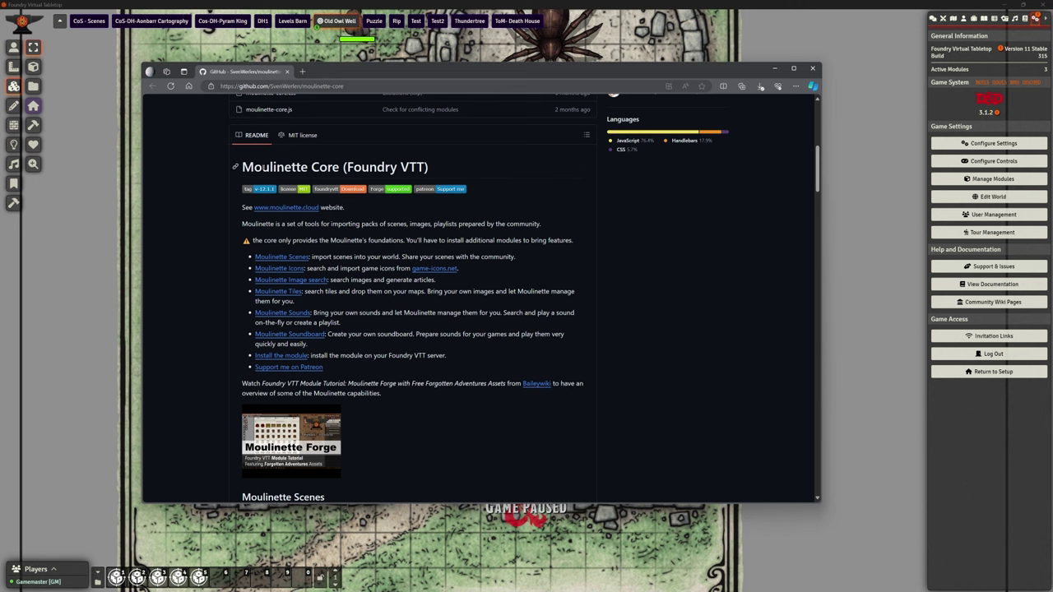
left_click_drag(253, 167, 384, 167)
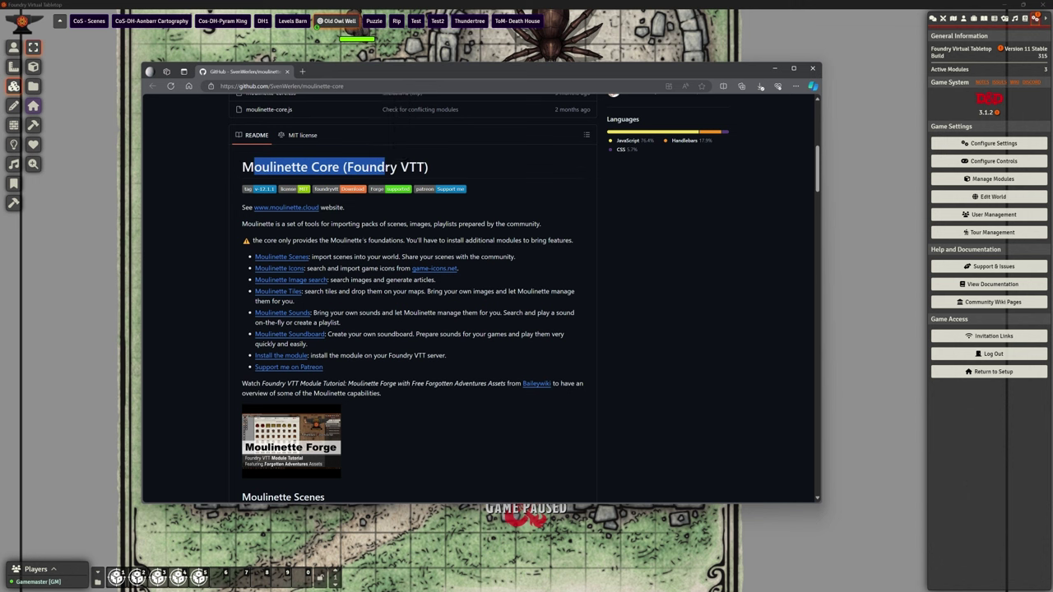
left_click_drag(262, 240, 537, 242)
left_click(393, 241)
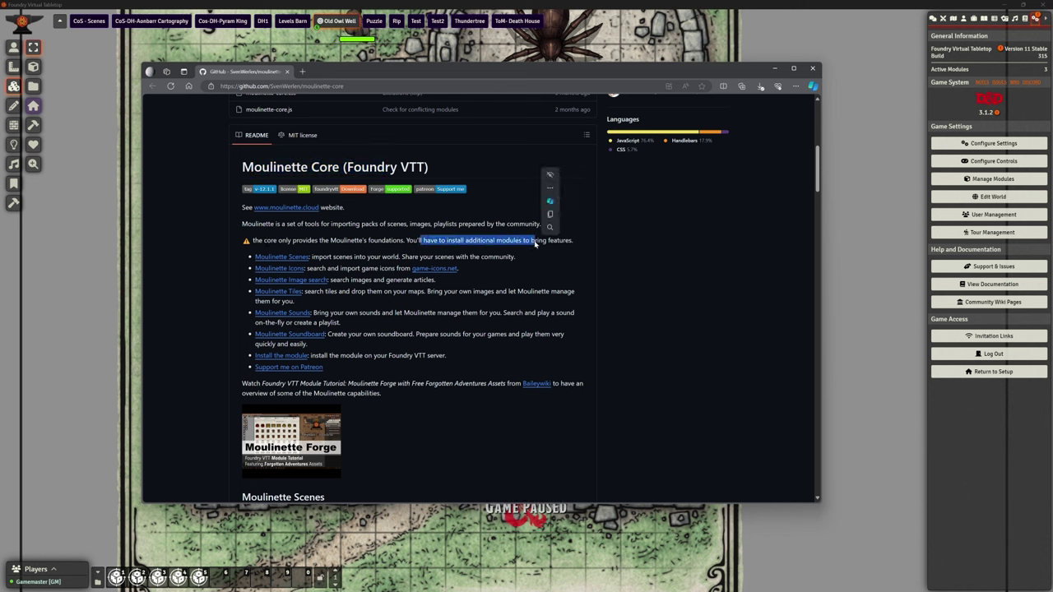
left_click(481, 265)
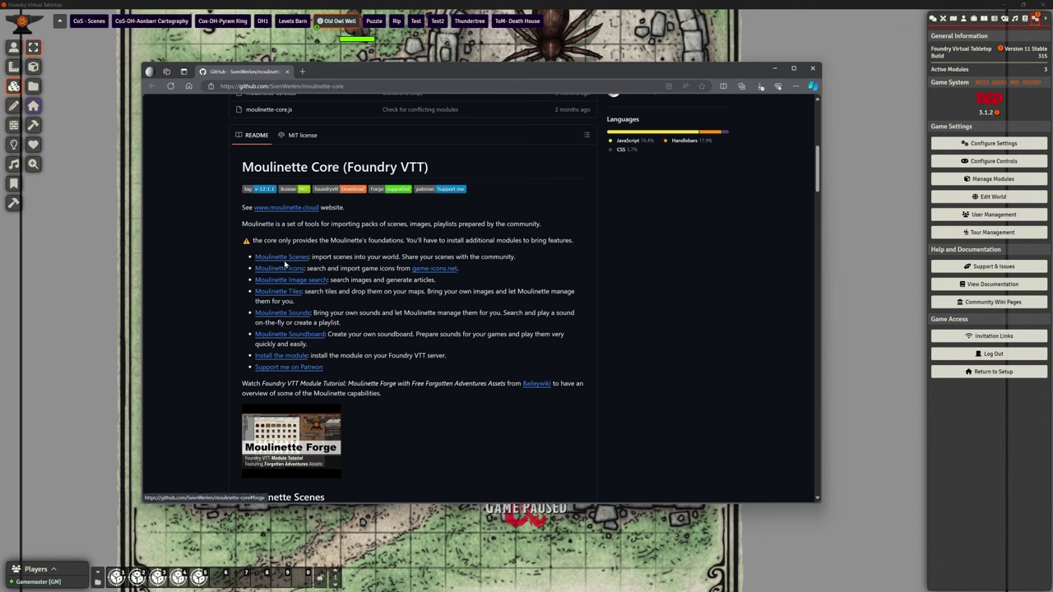
left_click_drag(319, 256, 384, 291)
left_click_drag(355, 334, 411, 334)
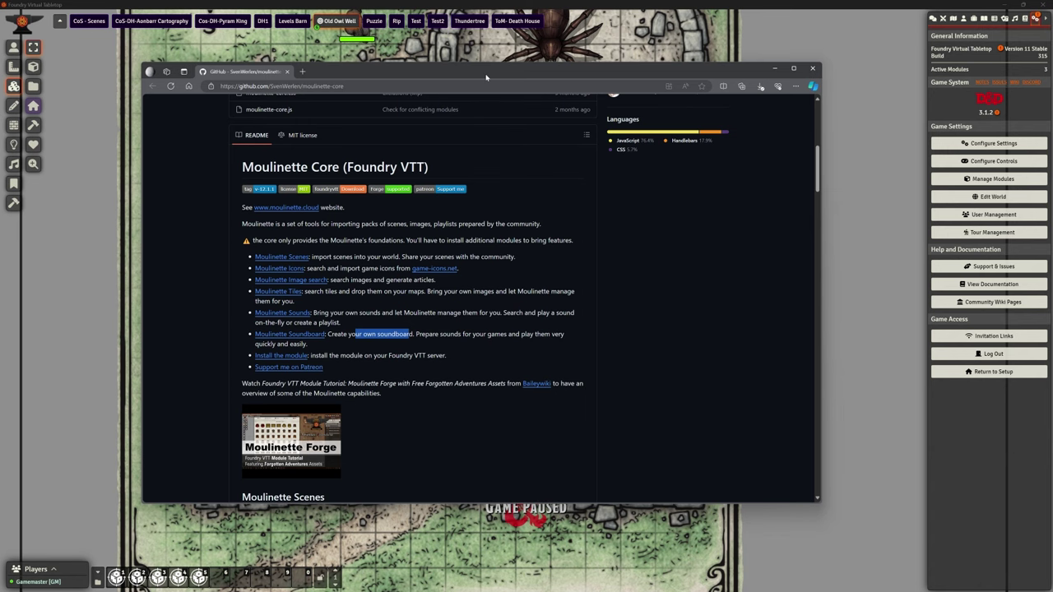
Step: Switch to Foundry Virtual Tabletop and close the Module Management window
key("alt+Tab")
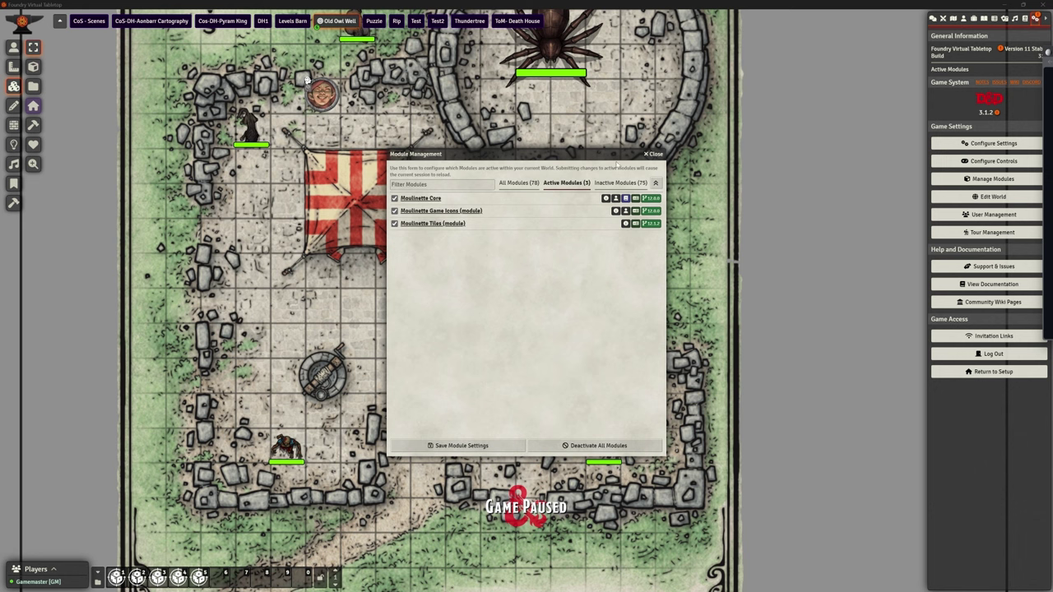
left_click(654, 154)
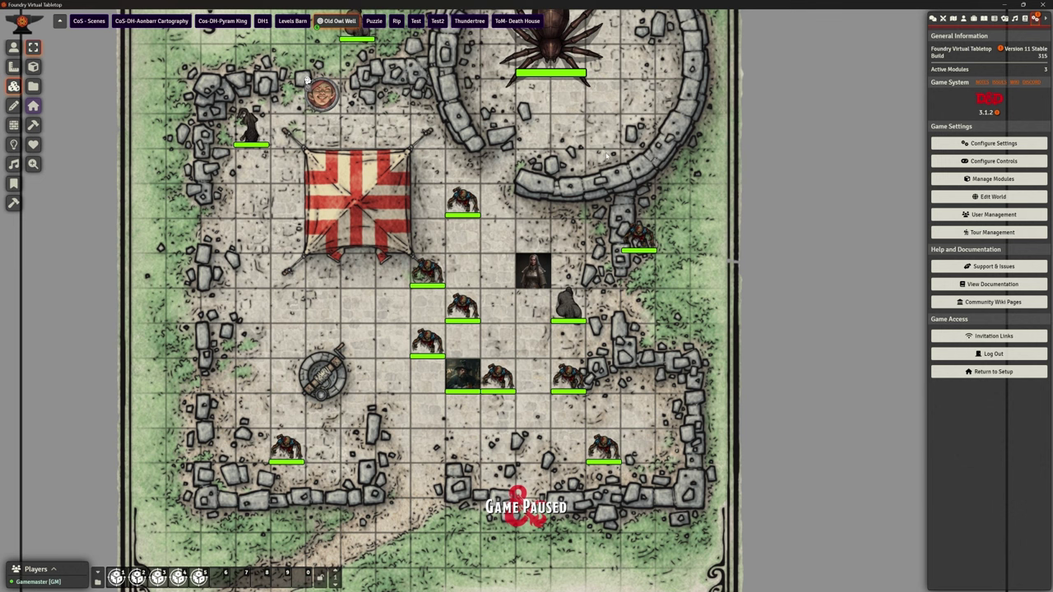
Step: Look through the scene control groups, including tiles, drawings, walls, lighting and ambient sound, ending on the Moulinette controls
left_click(13, 47)
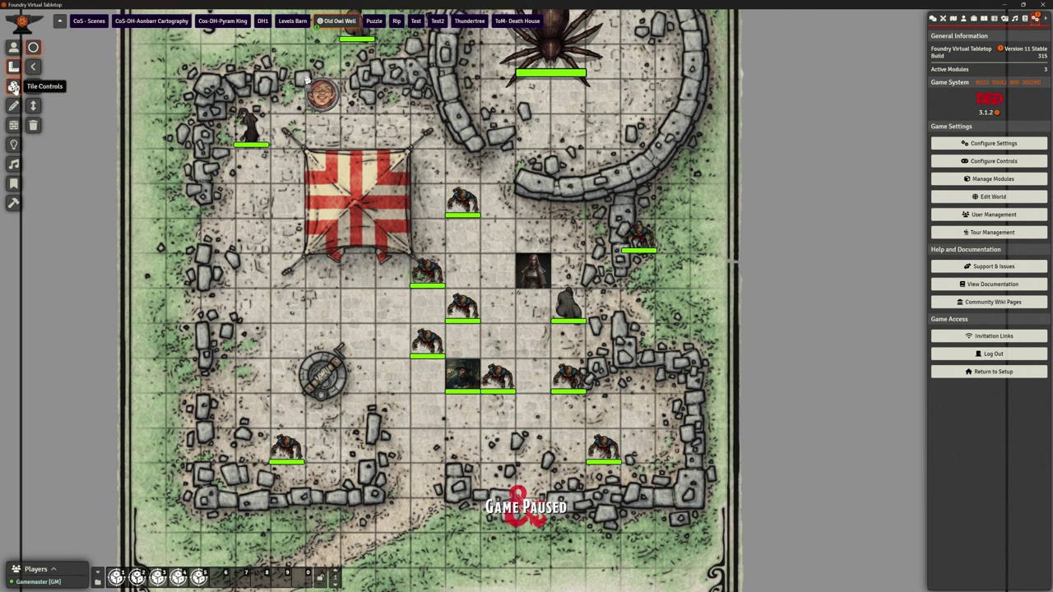
left_click(13, 86)
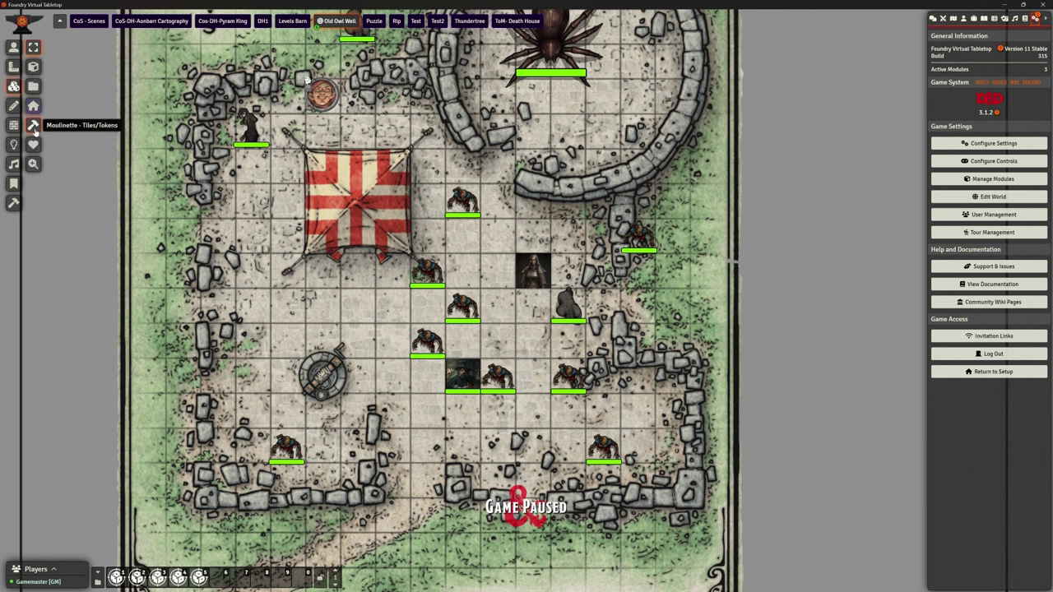
left_click(13, 105)
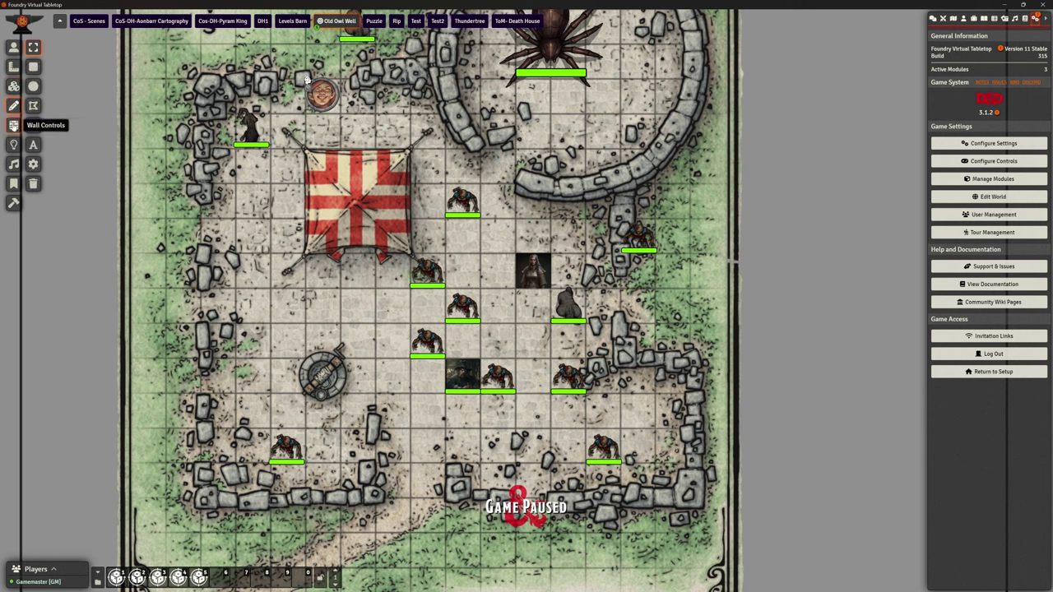
left_click(14, 125)
left_click(13, 145)
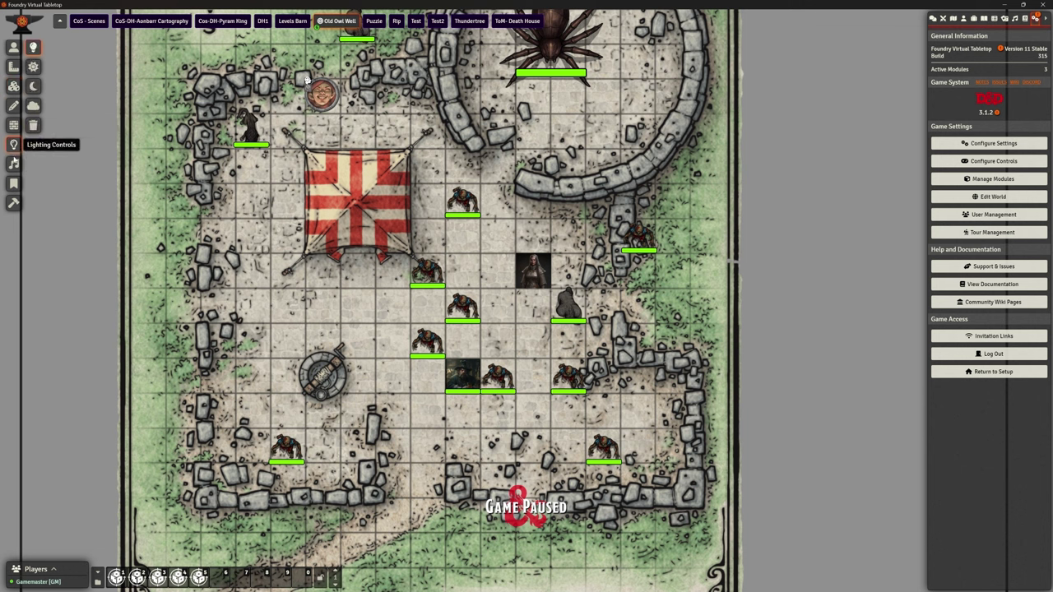
left_click(13, 163)
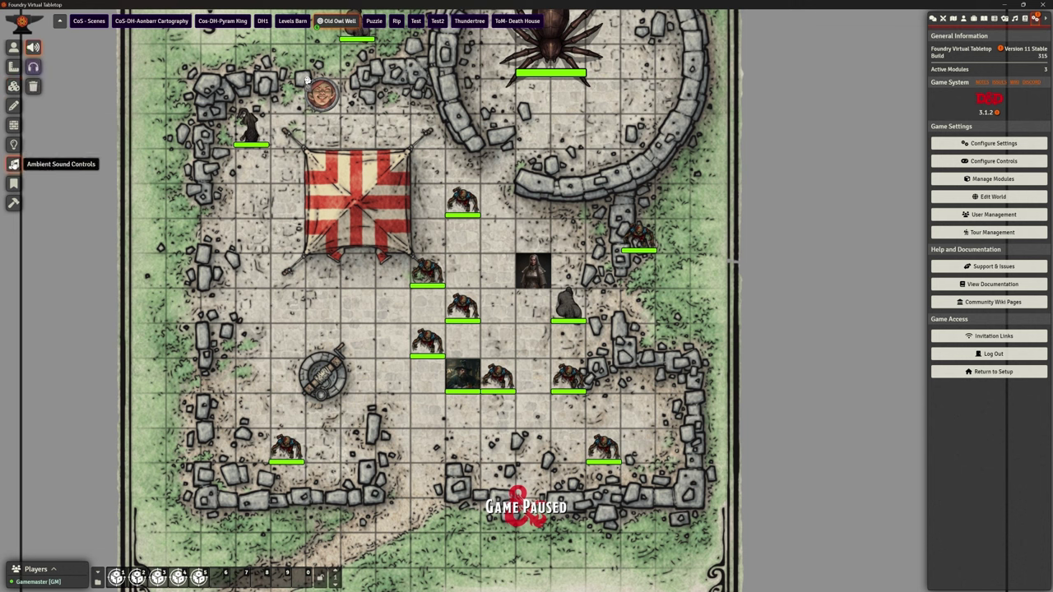
left_click(13, 204)
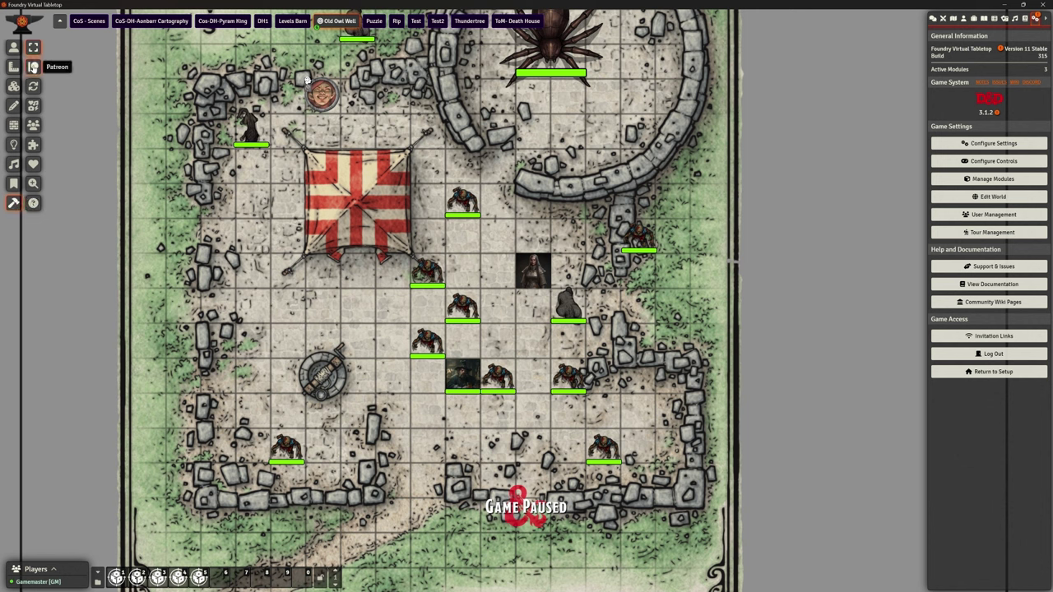
Step: Review the Moulinette Patreon integration window and the Moulinette Help window, closing each one
left_click(33, 67)
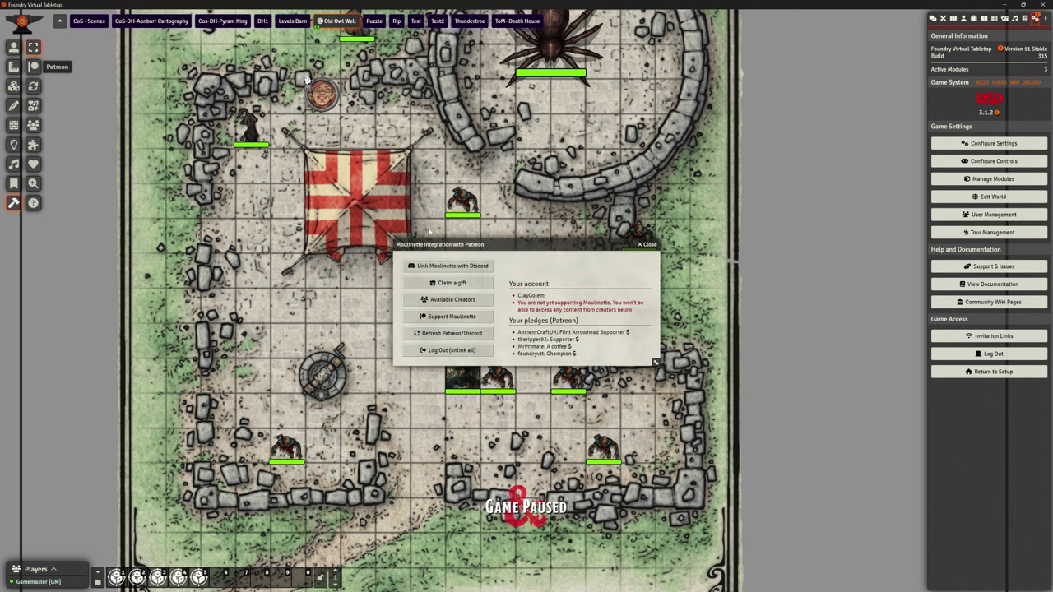
left_click_drag(546, 246, 500, 212)
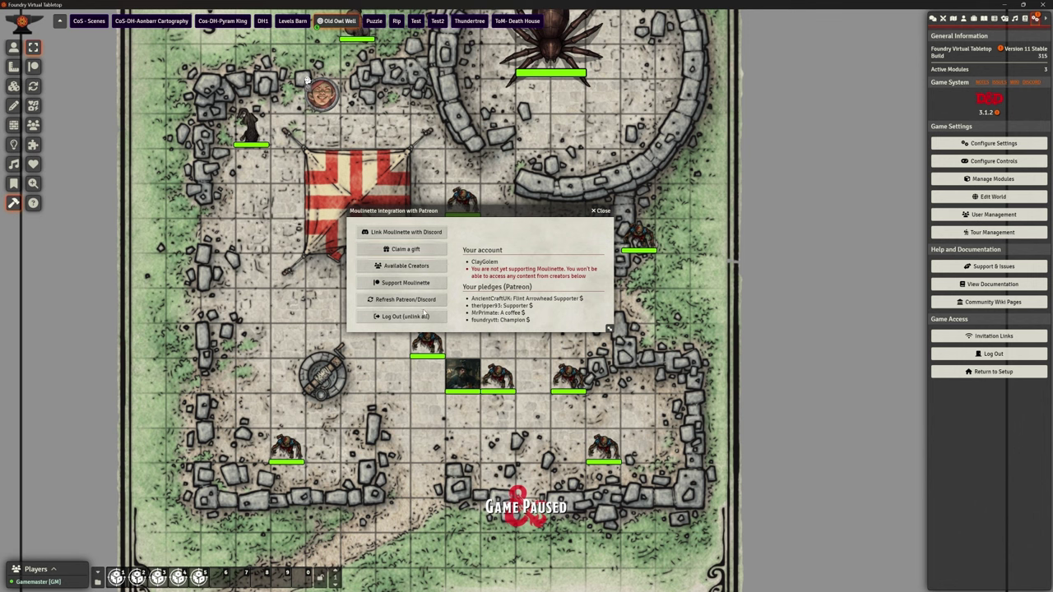
left_click(601, 211)
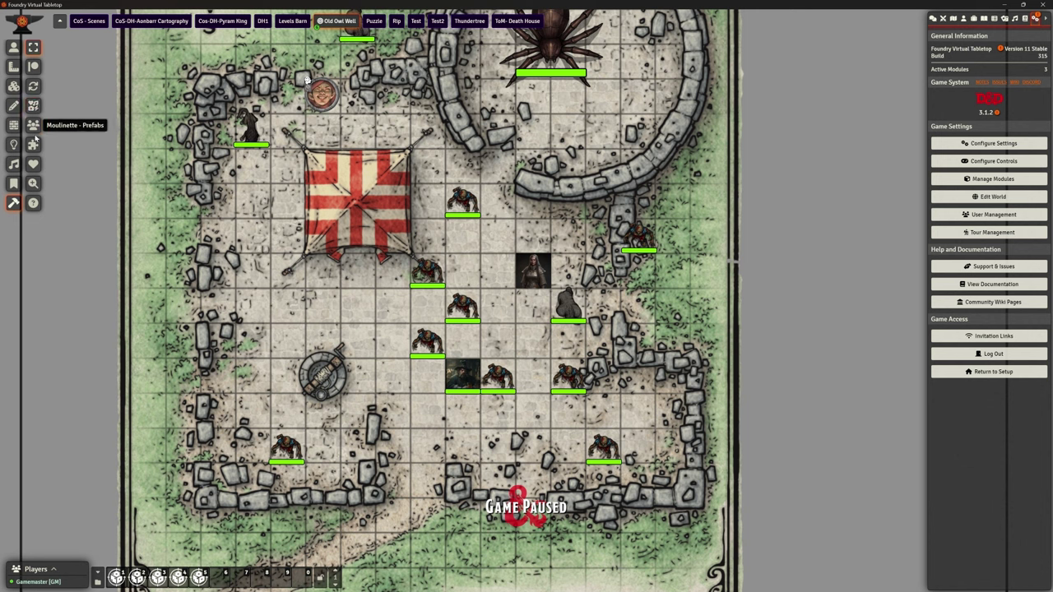
left_click(33, 204)
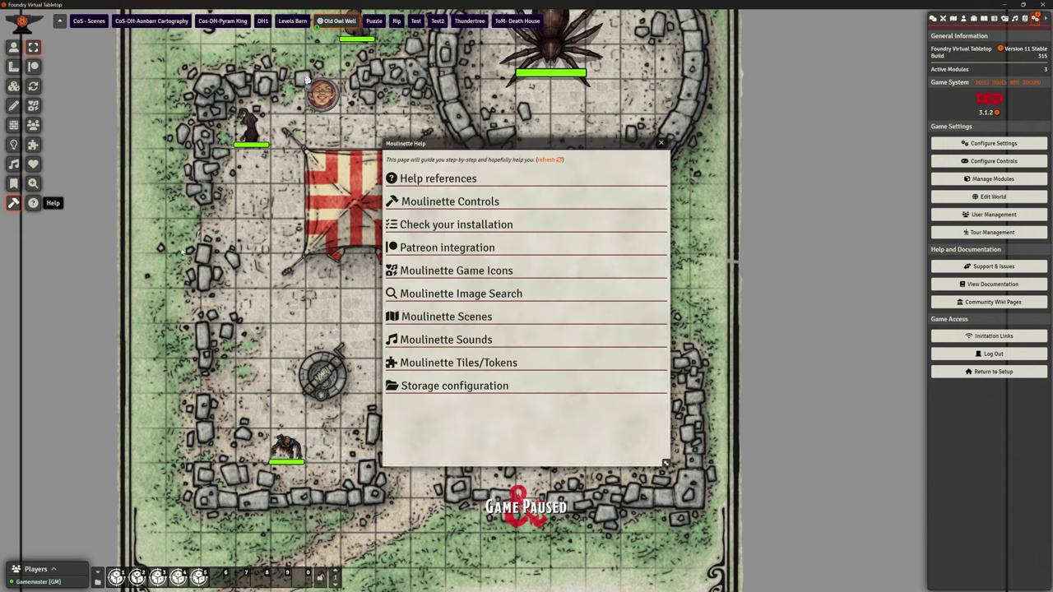
left_click(661, 144)
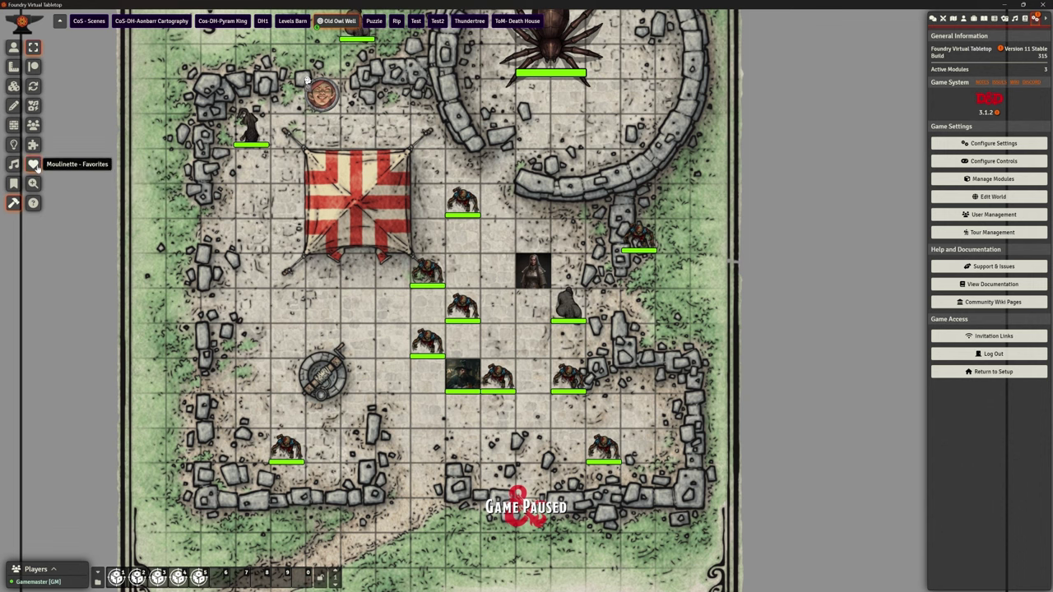
Step: Open Moulinette's icon search and run it without any search terms
left_click(33, 108)
left_click_drag(713, 47, 557, 115)
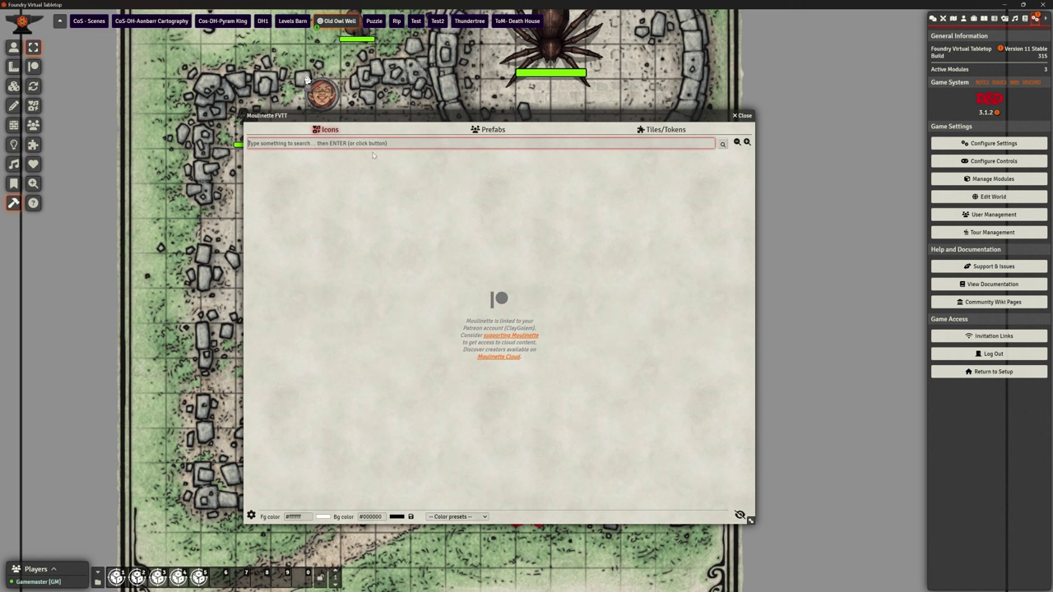
left_click(722, 144)
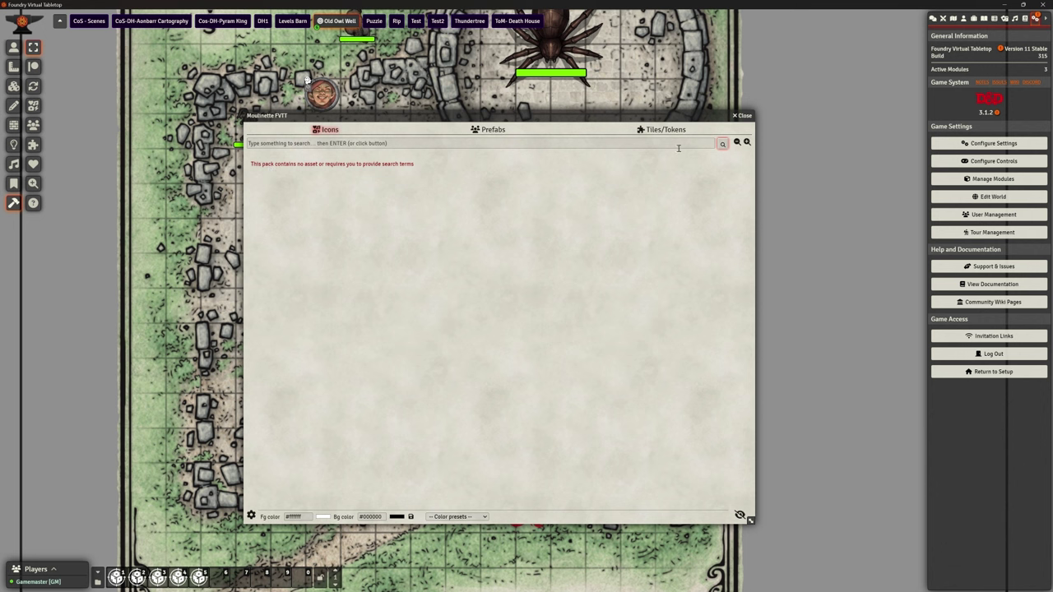
Step: List Moulinette's tiles and tokens filtered to the creator Baileywiki
left_click(657, 130)
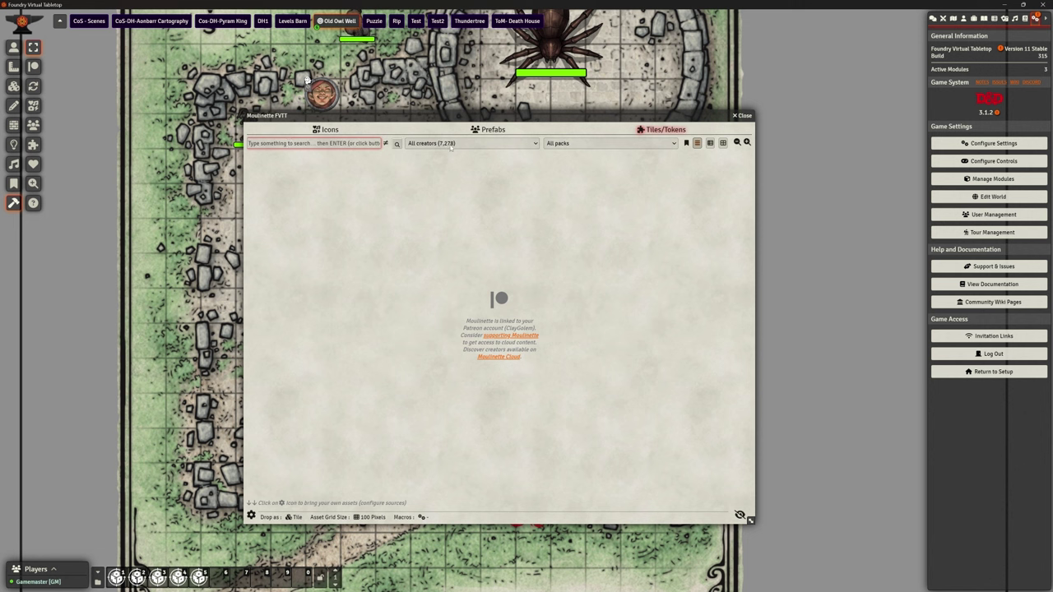
left_click(499, 145)
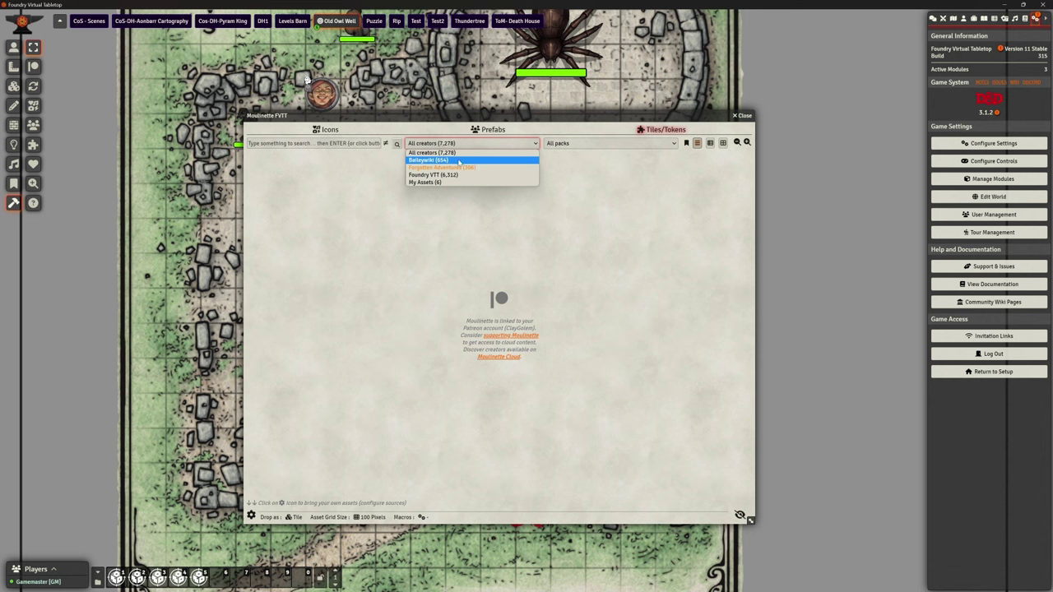
left_click(458, 161)
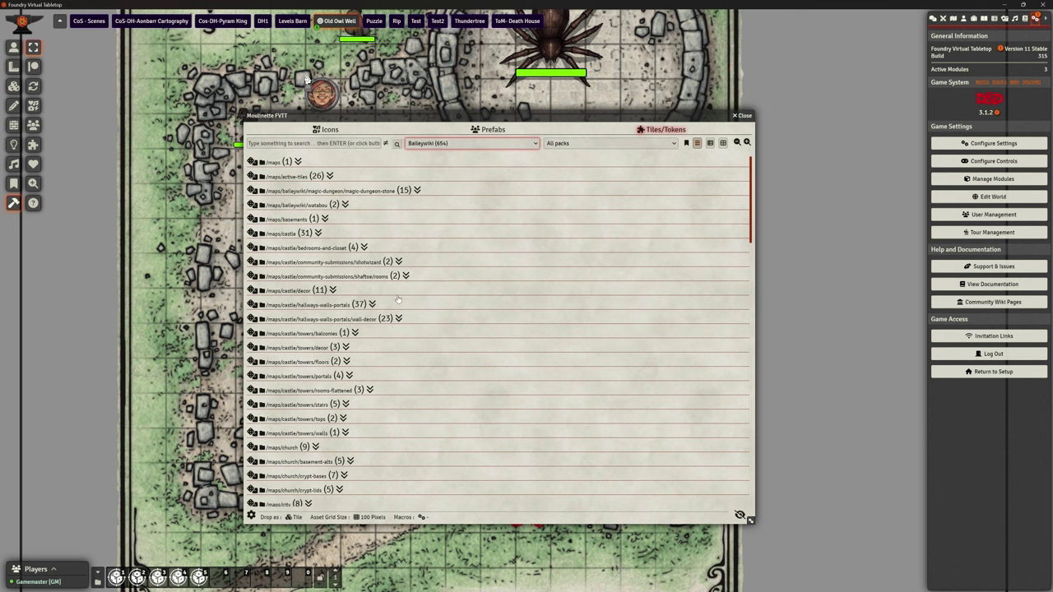
Step: Preview tiles in Baileywiki's castle folders, including community-submissions, hallways-walls-portals and towers/decor, and collapse the hallways-walls-portals and rooms folders
left_click(399, 261)
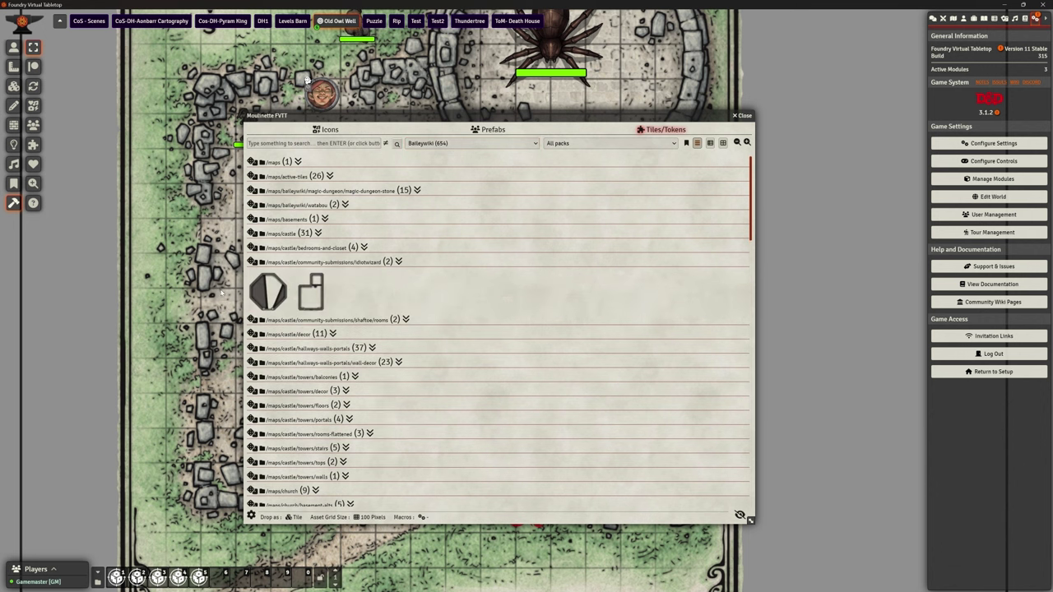
left_click(405, 319)
left_click(373, 392)
scroll(455, 331, "down", 5)
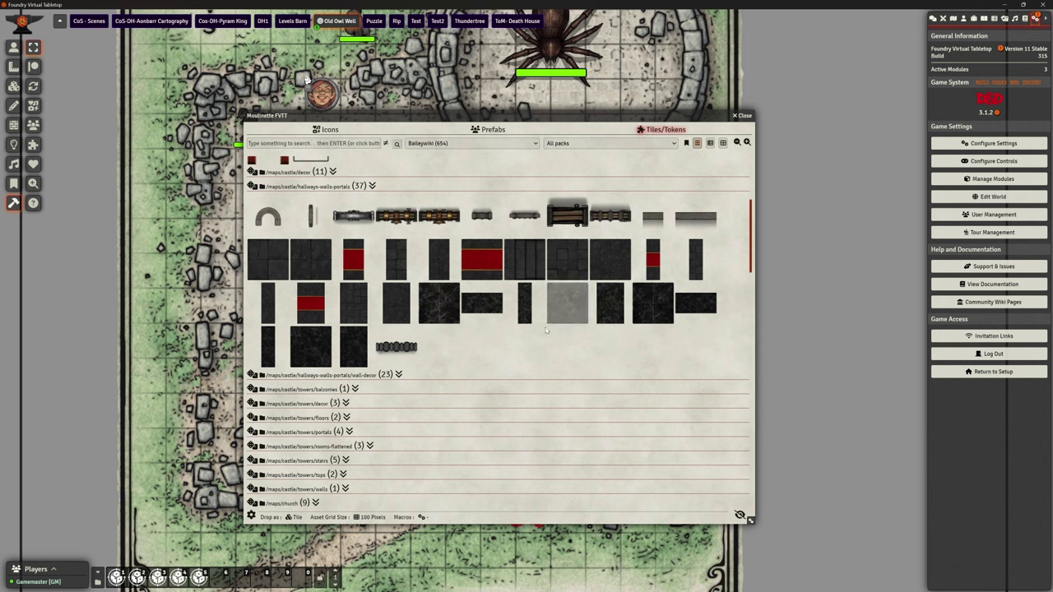
scroll(411, 369, "down", 1)
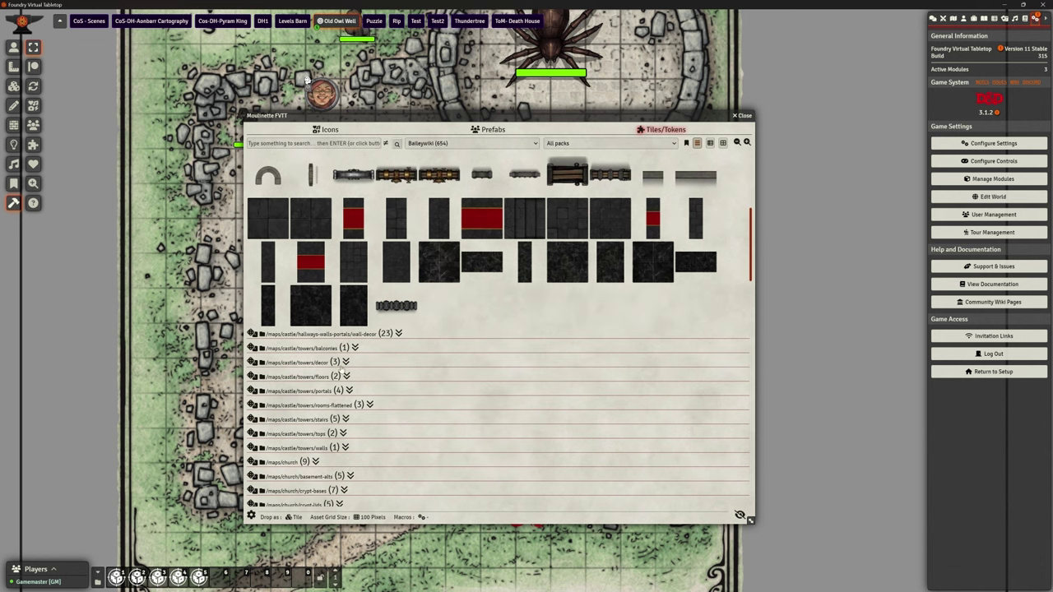
left_click(345, 362)
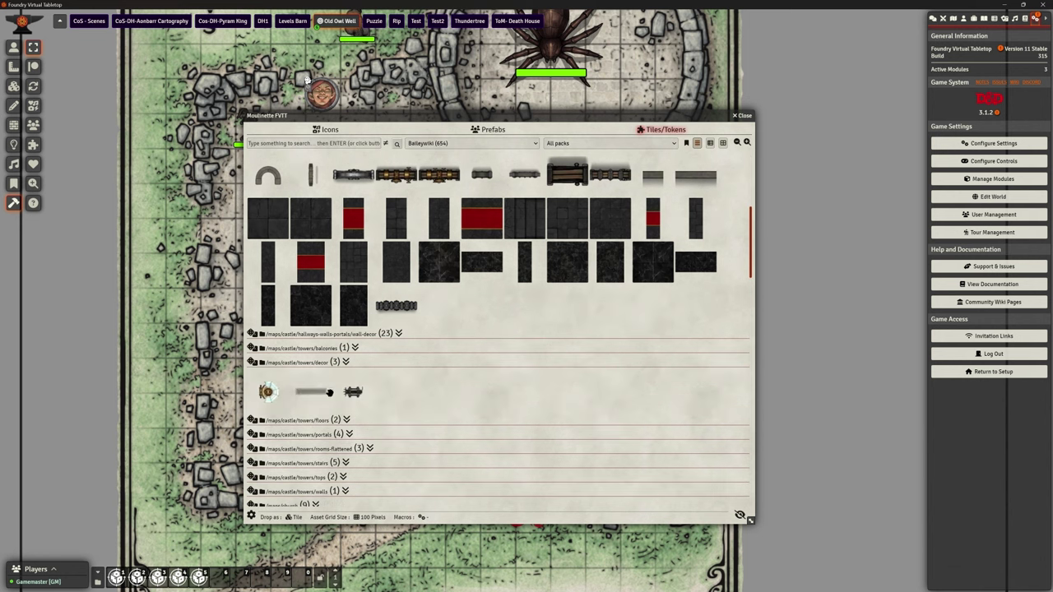
scroll(428, 370, "up", 5)
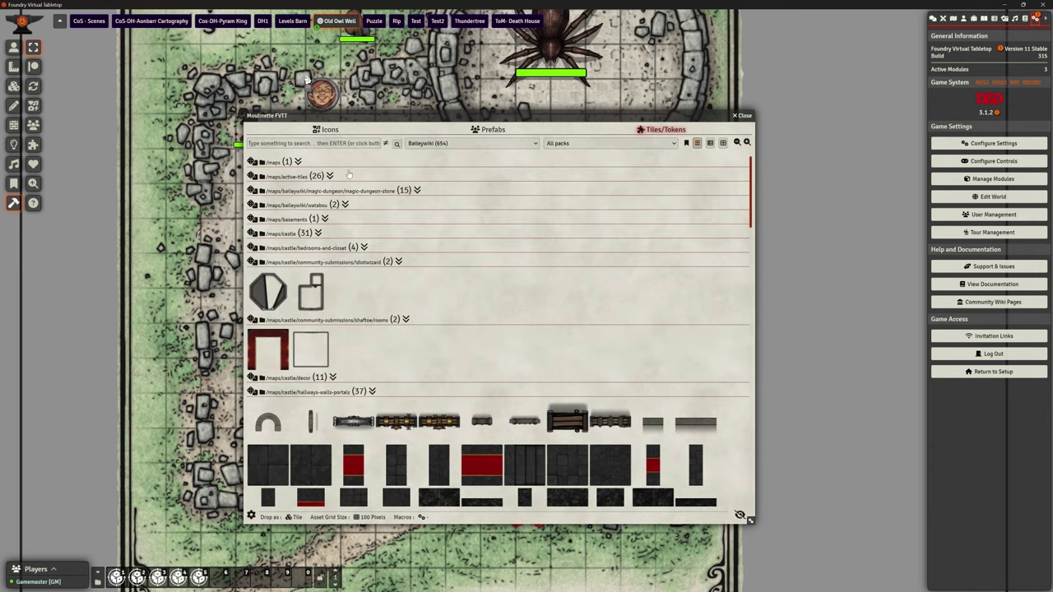
left_click(372, 391)
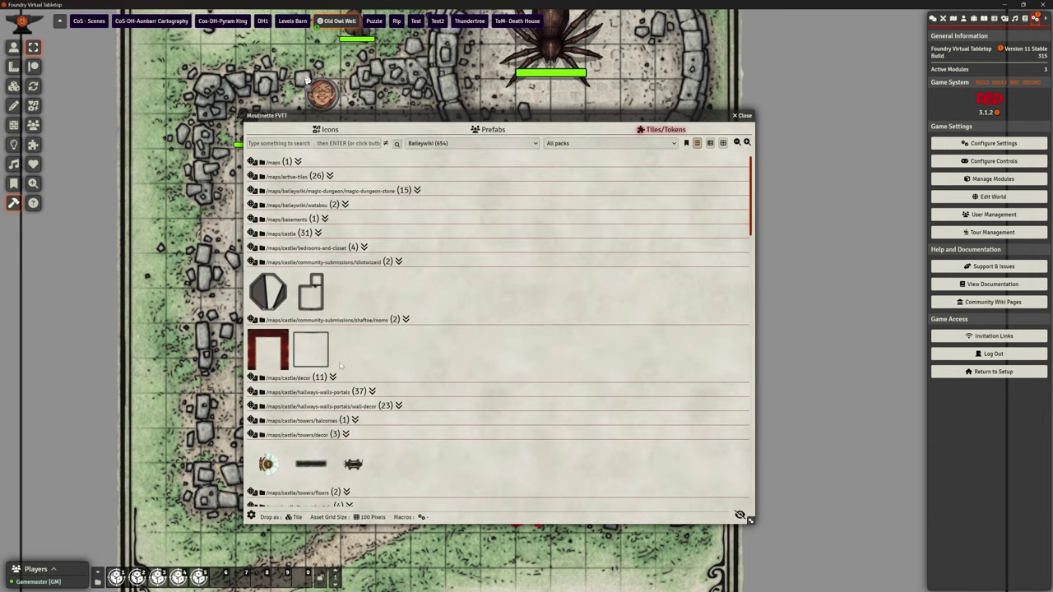
left_click(406, 319)
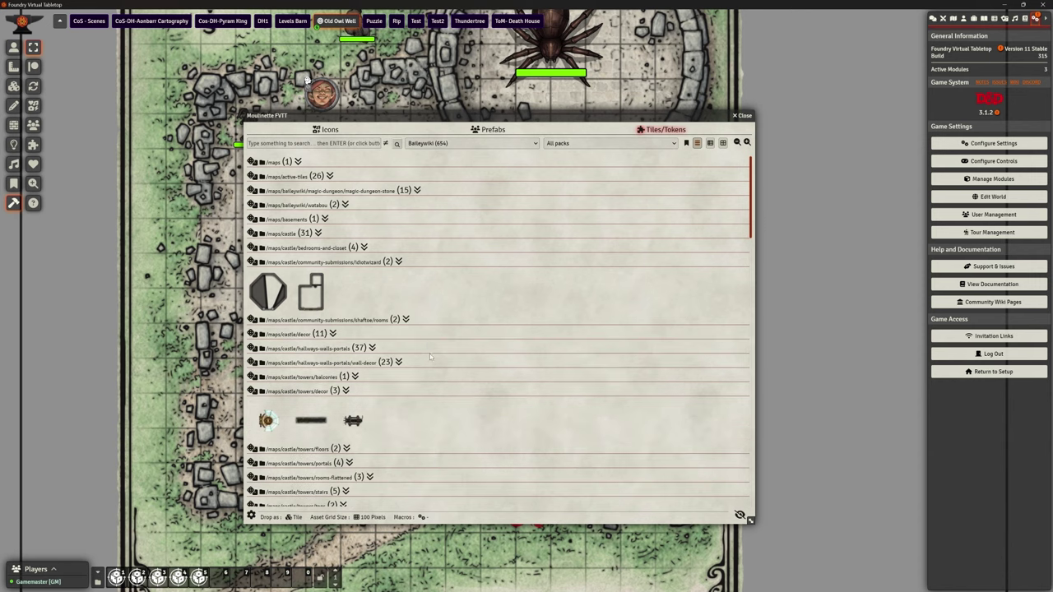
Step: Expand Baileywiki's /maps/icons folder and view its images
scroll(424, 338, "down", 5)
scroll(347, 387, "down", 2)
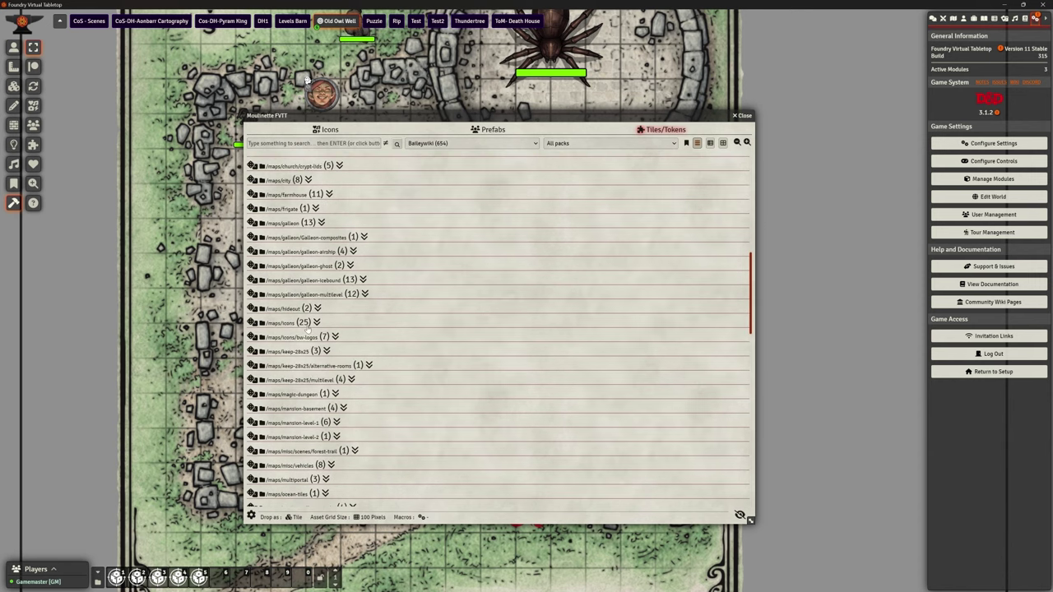
left_click(316, 322)
scroll(469, 349, "down", 1)
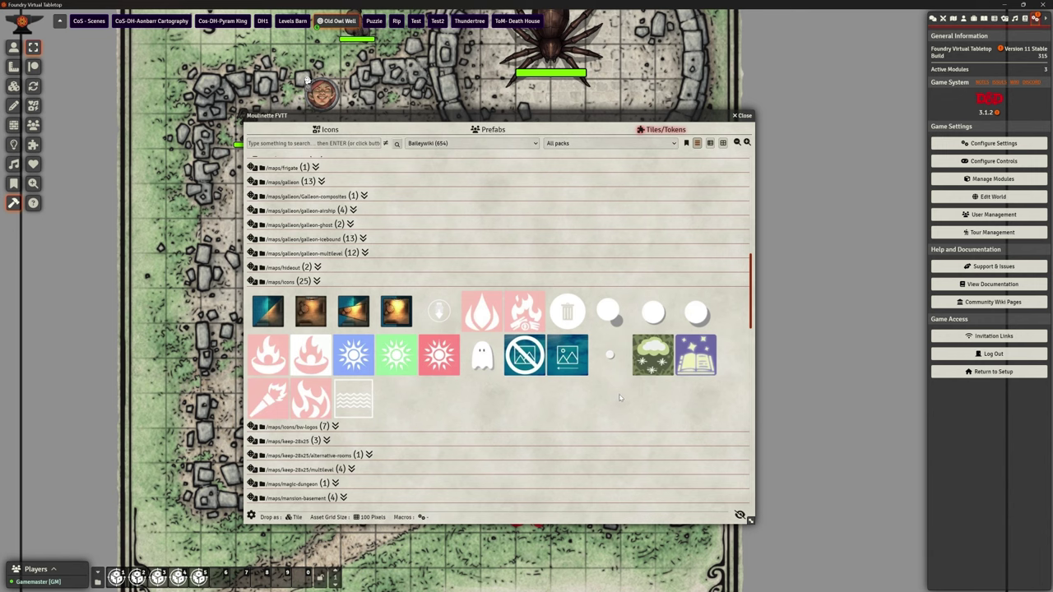
Step: Place the white-background fire bowl icon on the scene as a tile and move it to the map's west side
left_click_drag(426, 115, 526, 107)
left_click_drag(457, 362, 271, 331)
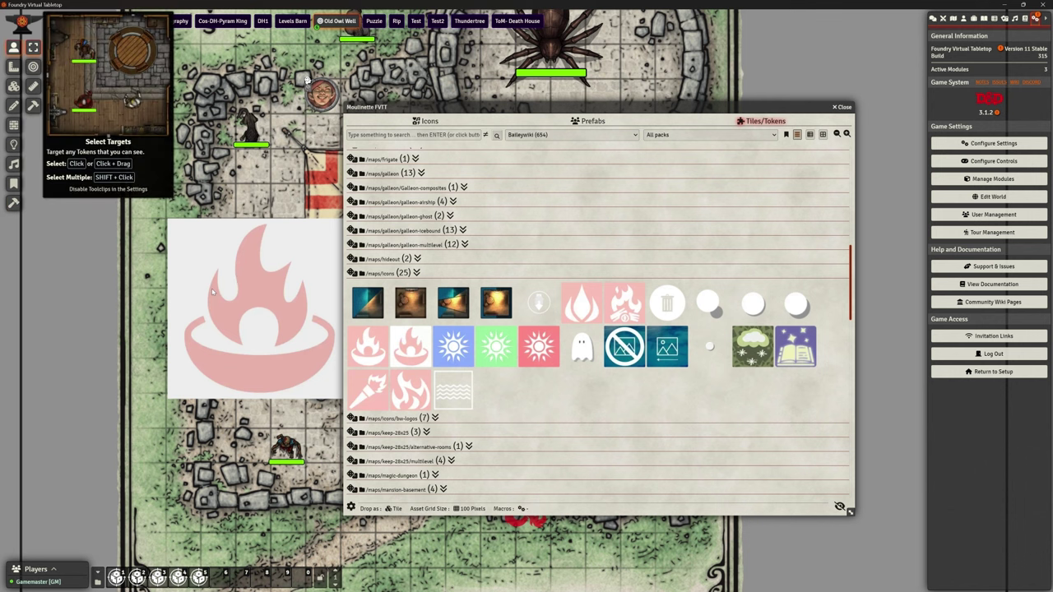
left_click(13, 85)
left_click_drag(247, 331, 170, 274)
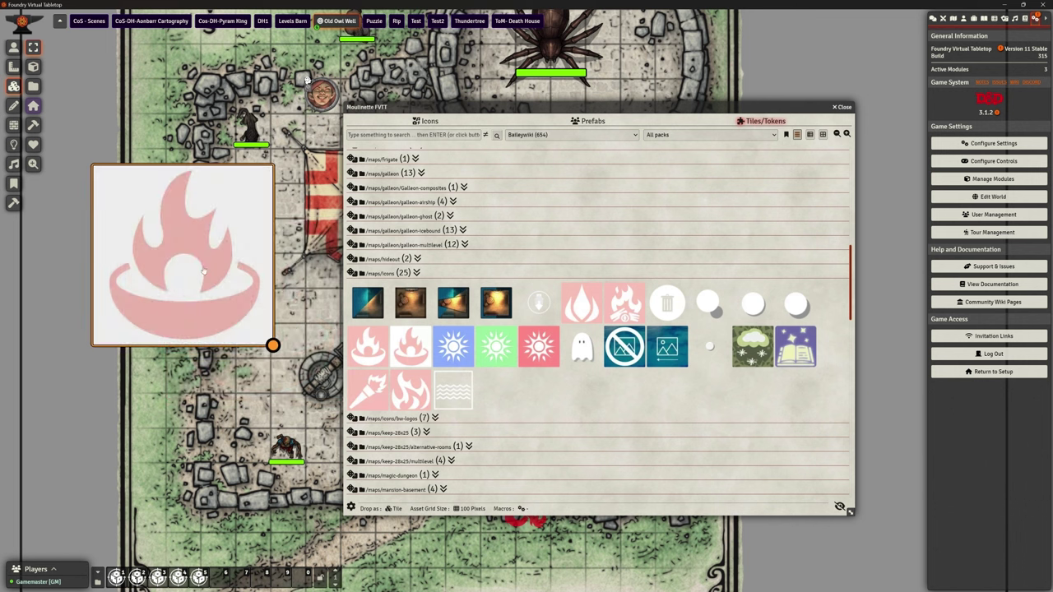
Step: Try shrinking and repositioning the fire bowl tile, and delete it from the scene
left_click_drag(272, 343, 215, 271)
left_click_drag(146, 226, 216, 314)
key("Delete")
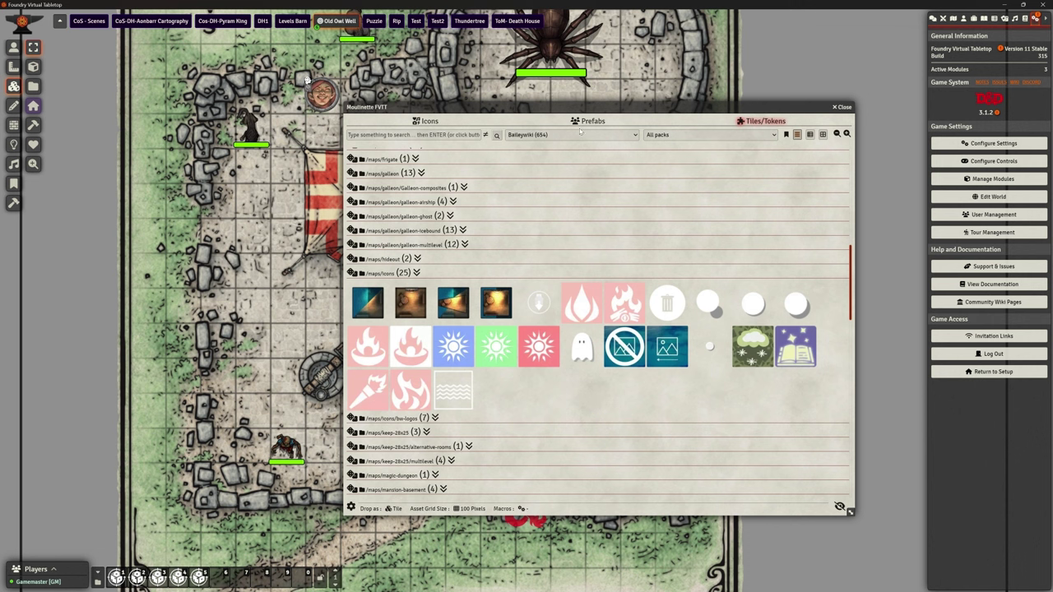
Step: Filter Baileywiki's tiles to the Baileywiki Maps pack and view the ship images in its /tokens/vehicles folder
left_click(675, 135)
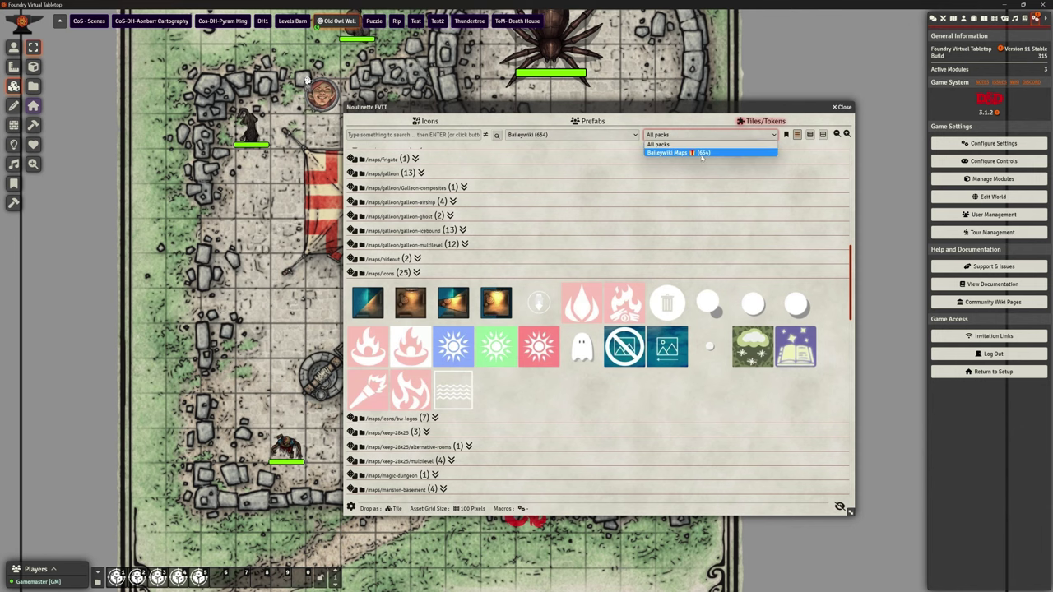
left_click(676, 153)
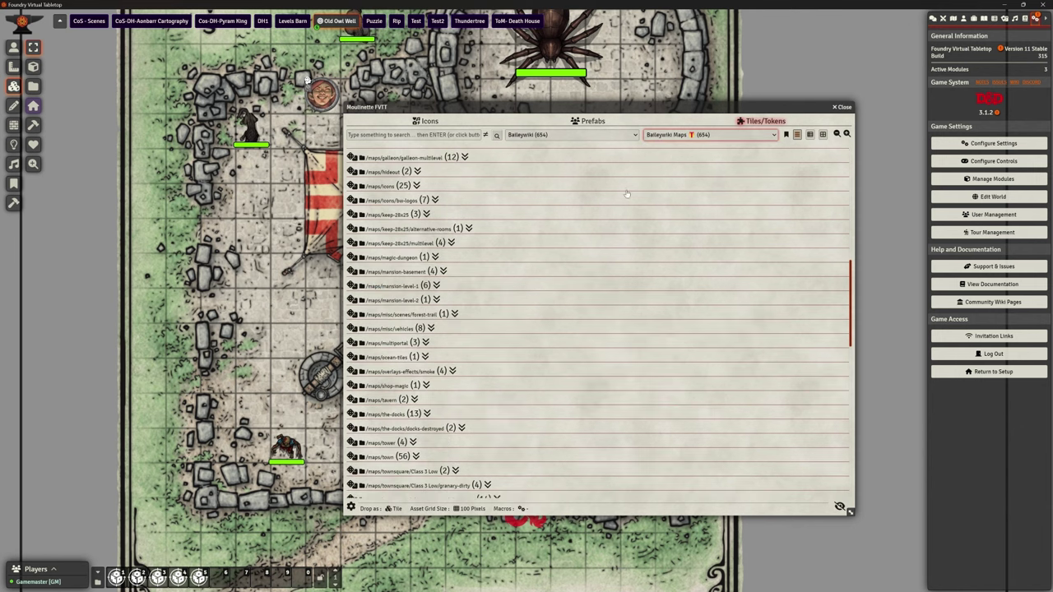
scroll(474, 307, "down", 4)
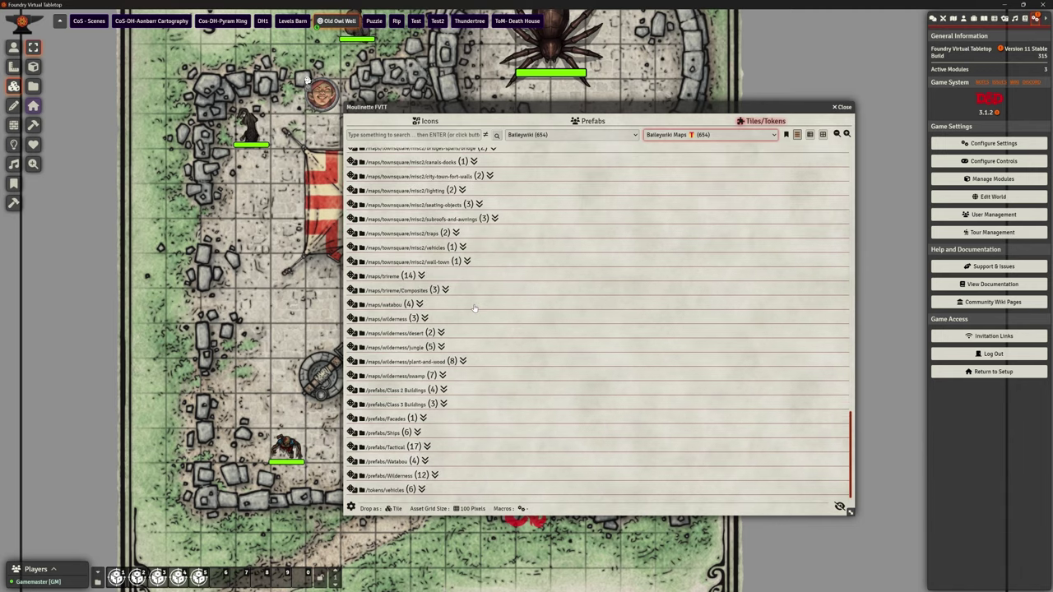
left_click(421, 489)
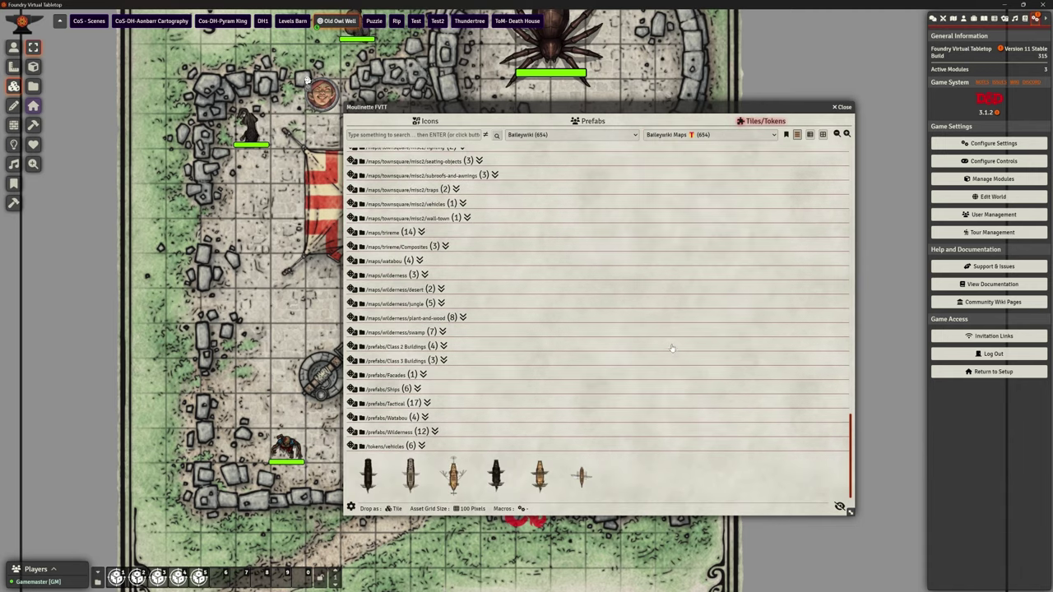
left_click(696, 134)
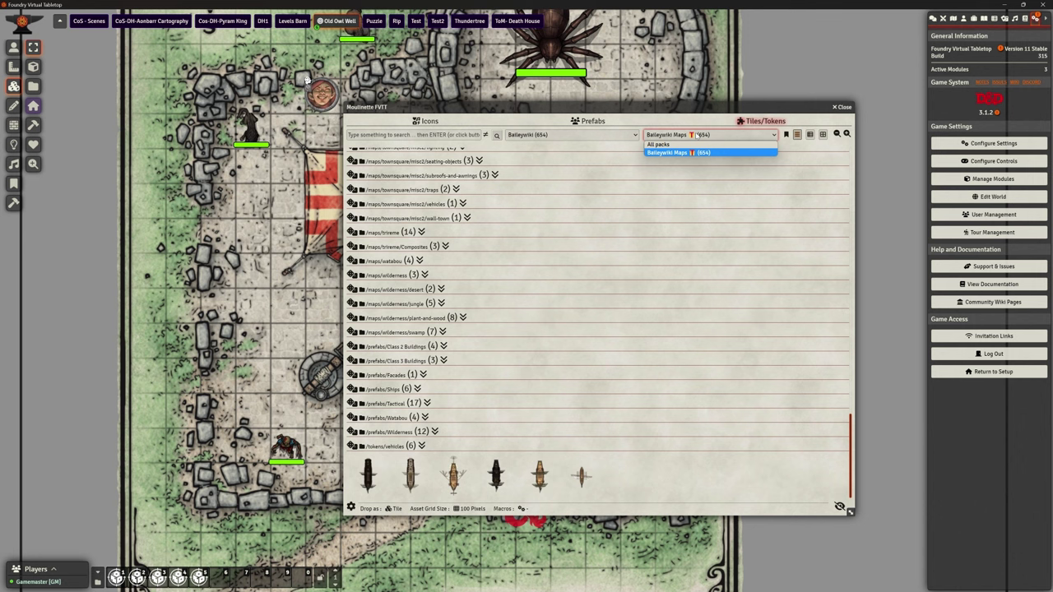
Step: List the tiles of the Forgotten Adventures creator and limit them to Furniture Pack 1
left_click(610, 135)
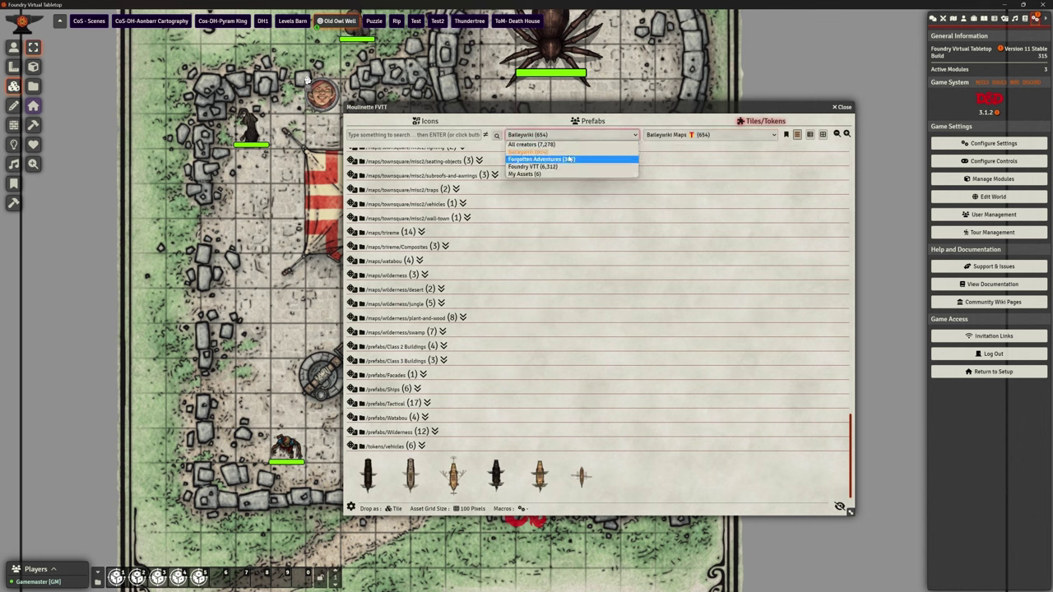
left_click(568, 159)
left_click(671, 136)
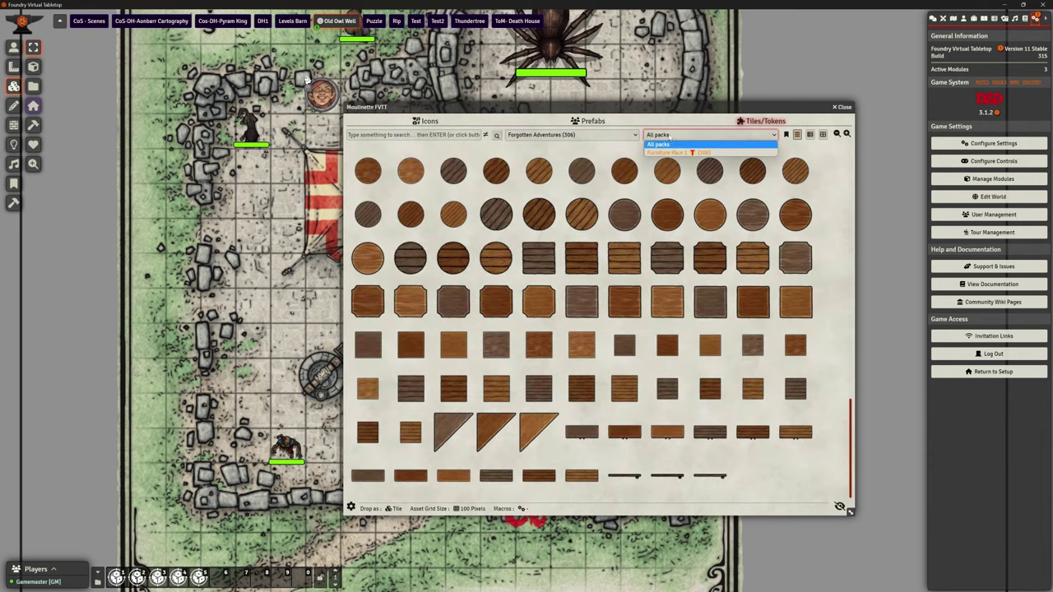
left_click(683, 158)
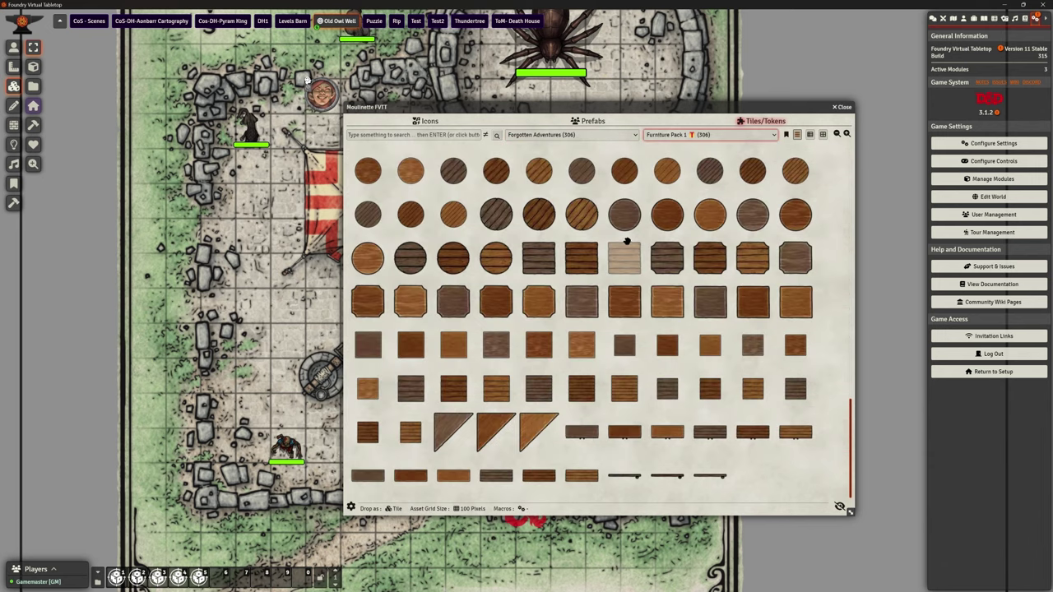
Step: Place a long brown wooden bench from Furniture Pack 1 as a tile on the map's west side
scroll(606, 271, "up", 5)
scroll(607, 293, "up", 5)
scroll(584, 287, "down", 2)
left_click_drag(578, 282, 238, 276)
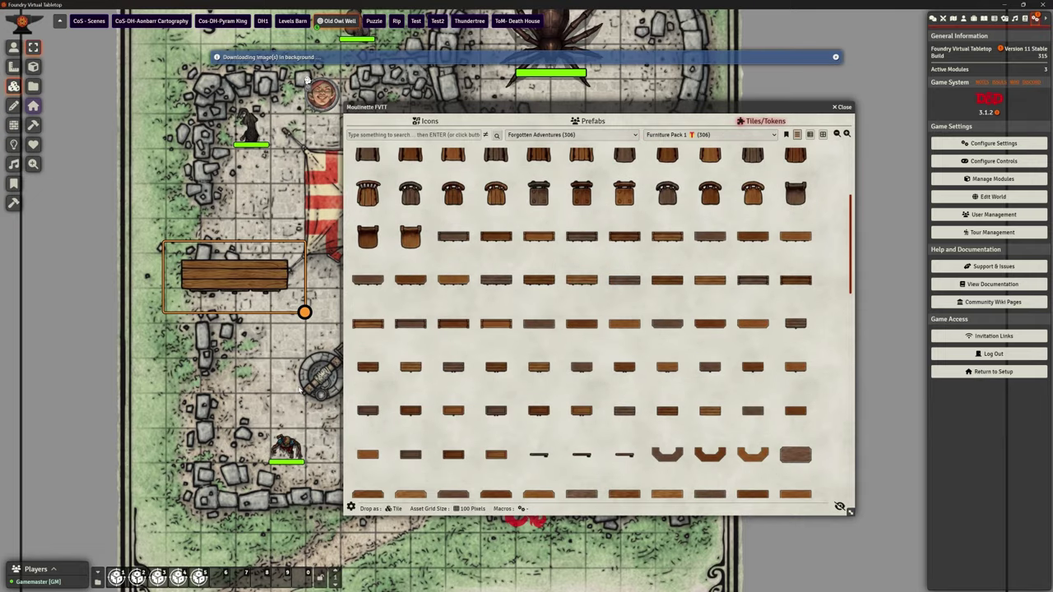
Step: Place a curved-back wooden chair tile behind the bench, duplicate it, and arrange the two chairs side by side
left_click_drag(496, 194, 274, 239)
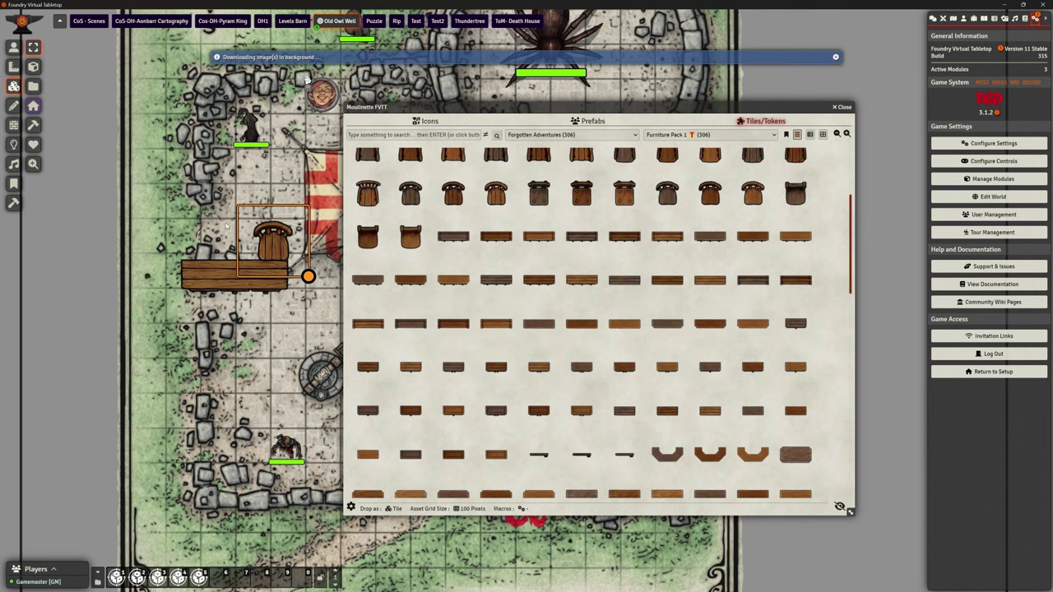
key("ctrl+c")
key("ctrl+v")
left_click_drag(319, 258, 245, 243)
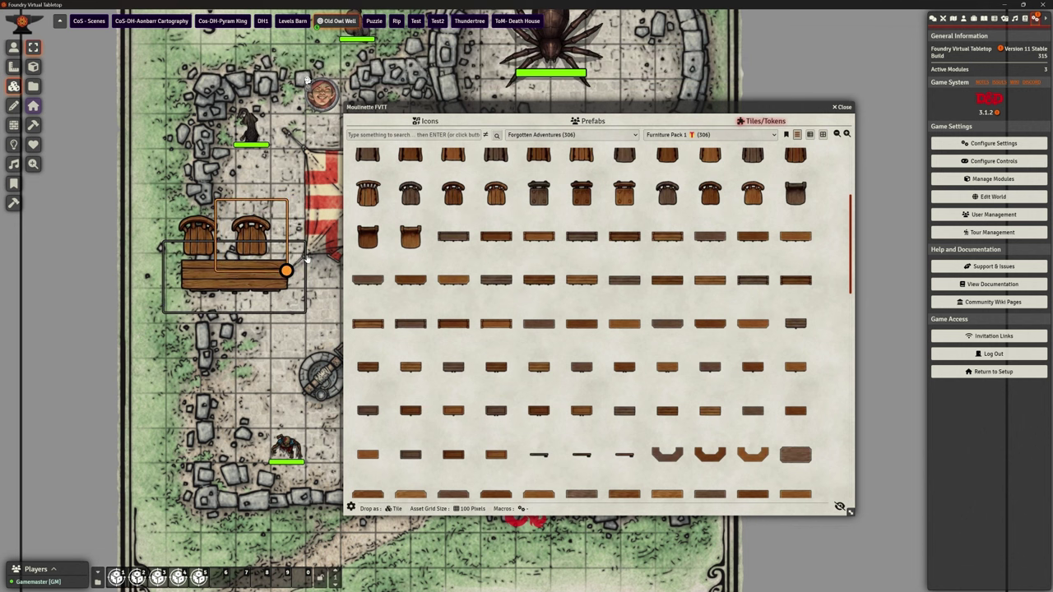
Step: Switch the tile list to the Foundry VTT creator to view its asset folders
left_click(564, 134)
key("Down")
key("Down")
key("Return")
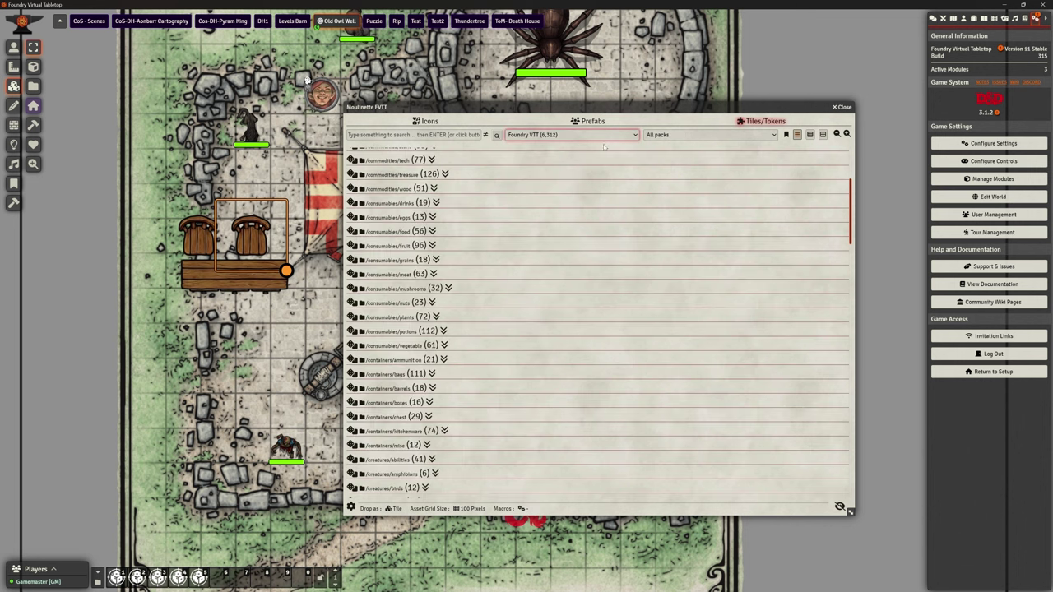
Step: Search the tiles of all creators for "cloth"
left_click(573, 136)
left_click(541, 145)
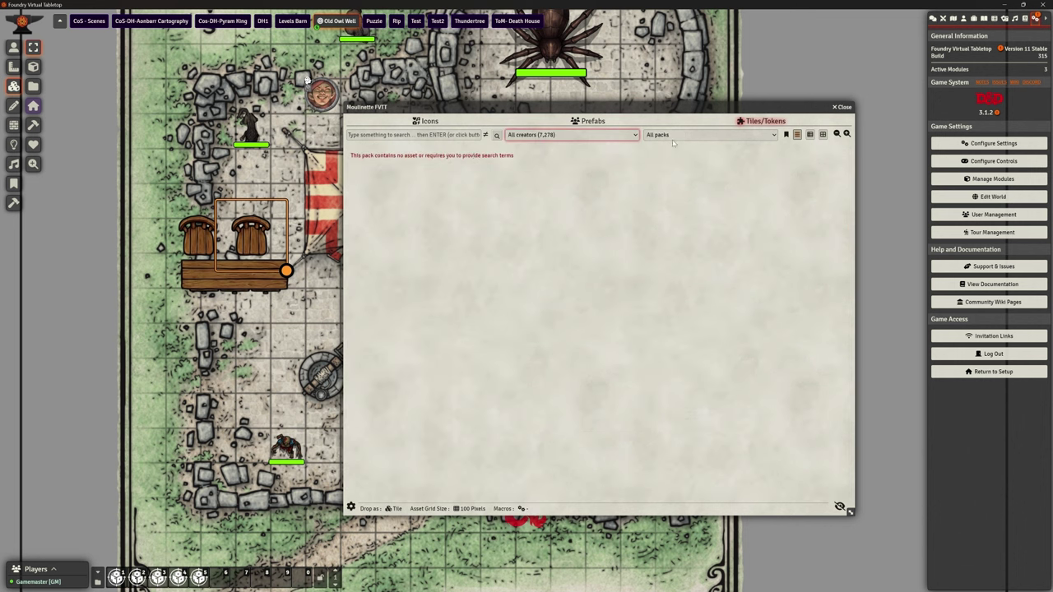
left_click(424, 134)
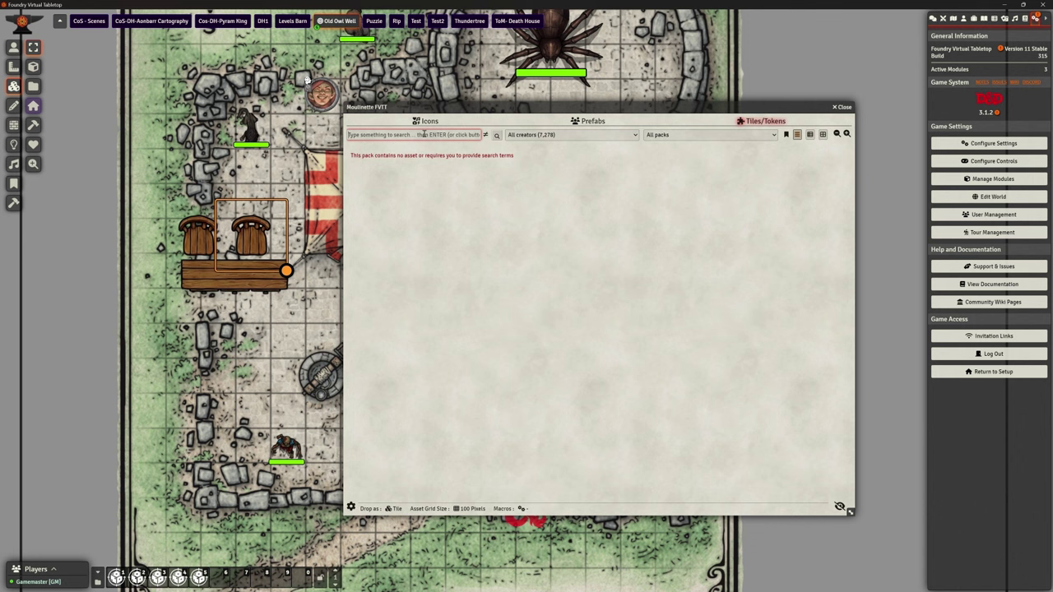
type("cle")
key("Return")
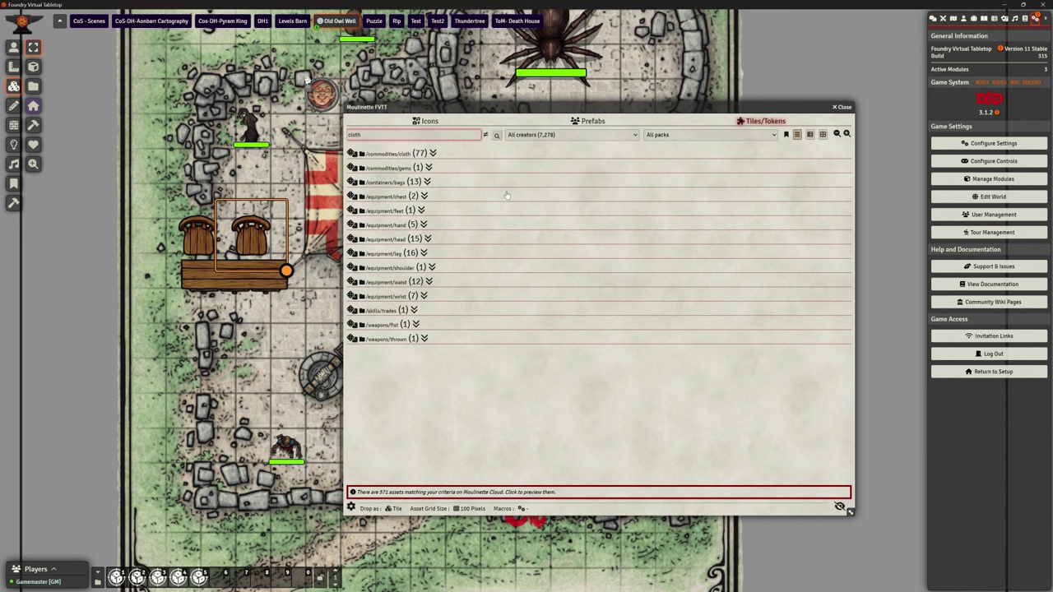
Step: View the cloth results in the /weapons/thrown, /equipment/leg and /containers/bags folders, and clear the search text
left_click(426, 340)
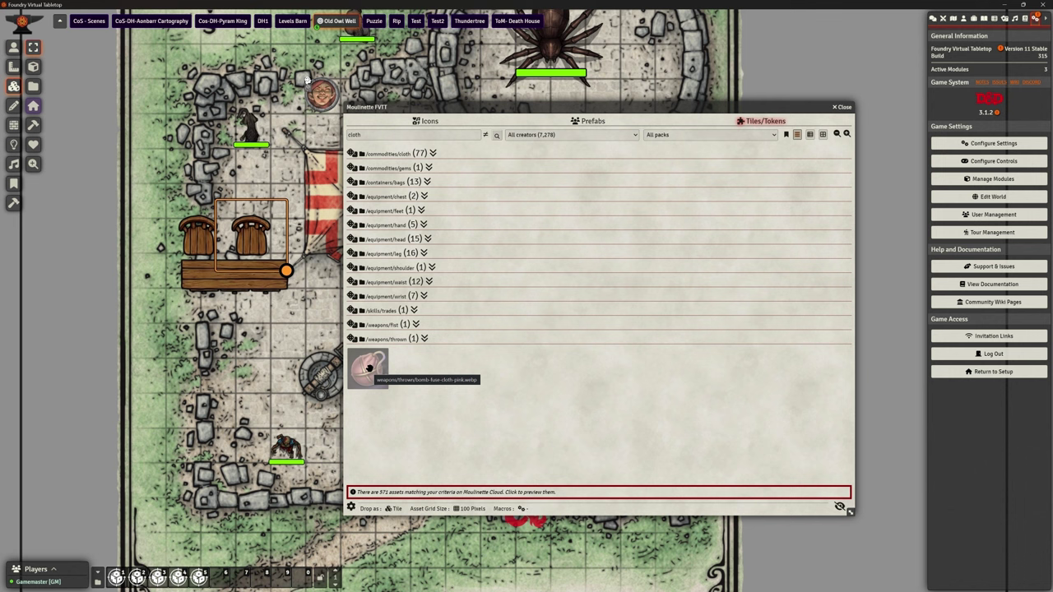
left_click(416, 253)
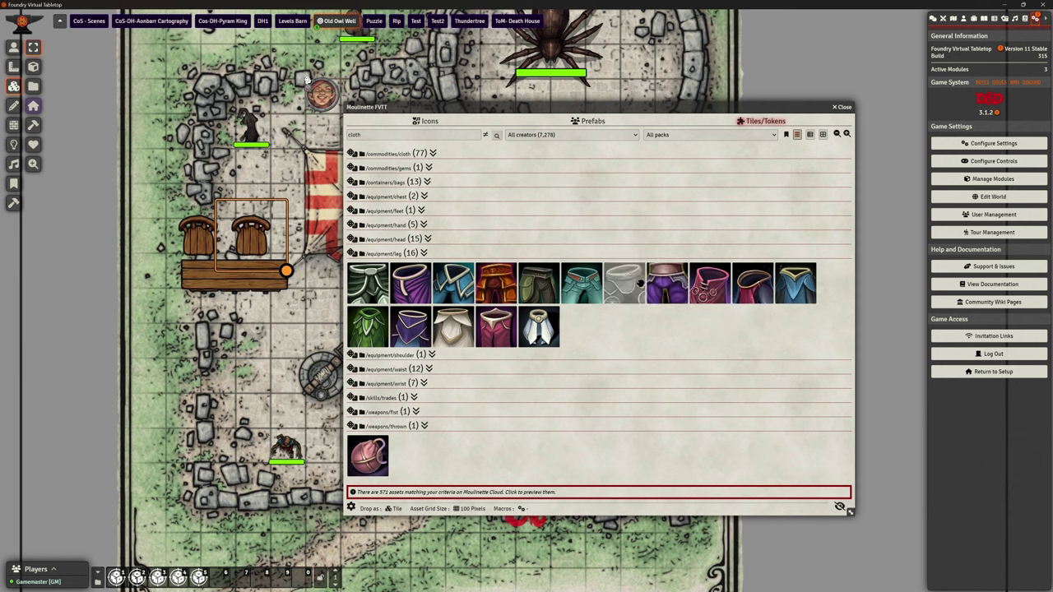
left_click(426, 182)
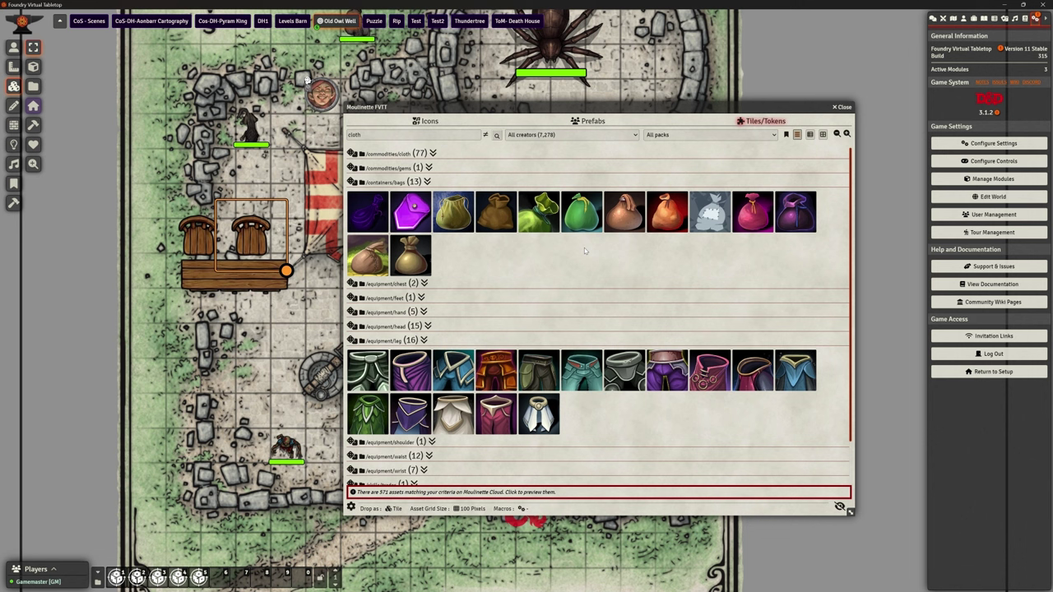
left_click_drag(454, 137, 348, 143)
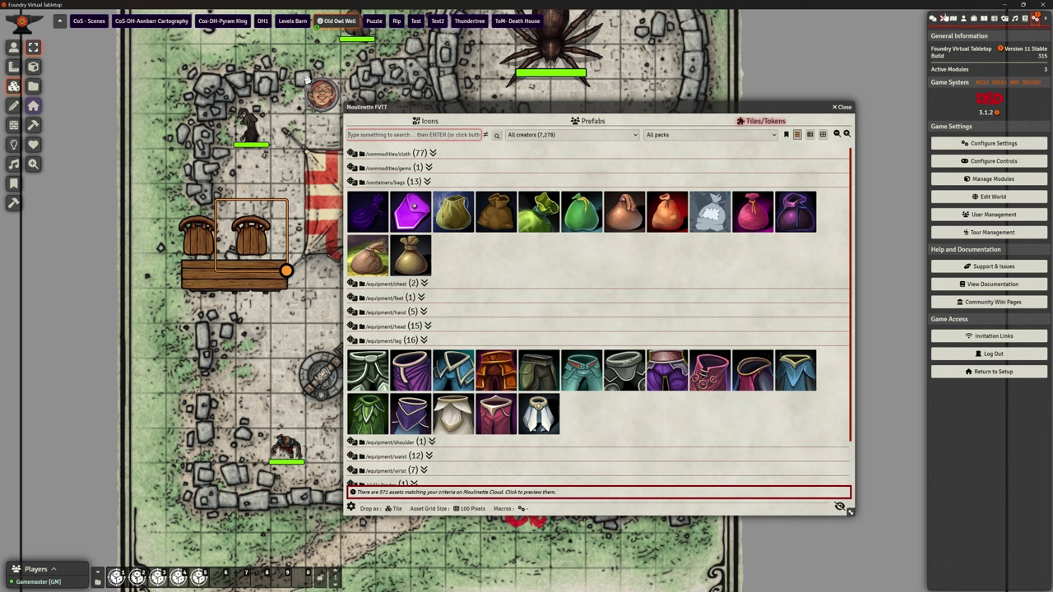
Step: Look through the world's actors and items, and open and close the Tile Browser
left_click(963, 18)
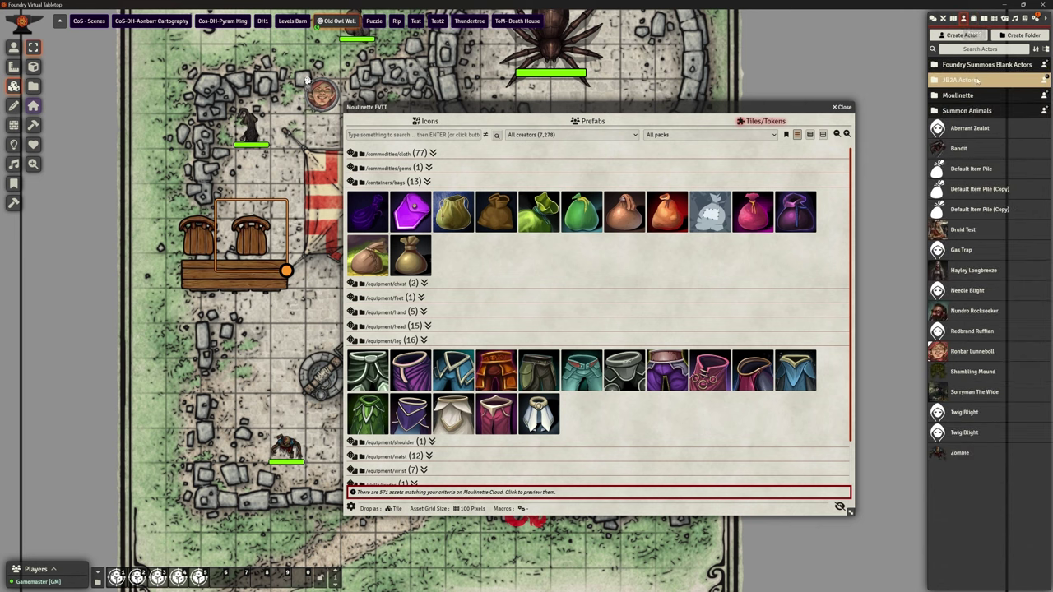
left_click(973, 18)
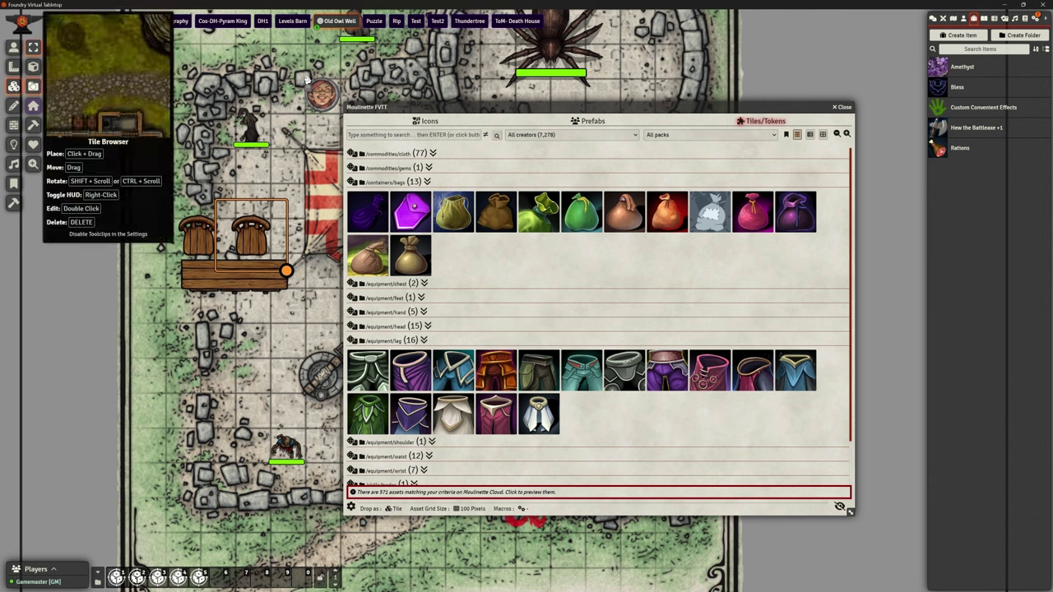
left_click(33, 85)
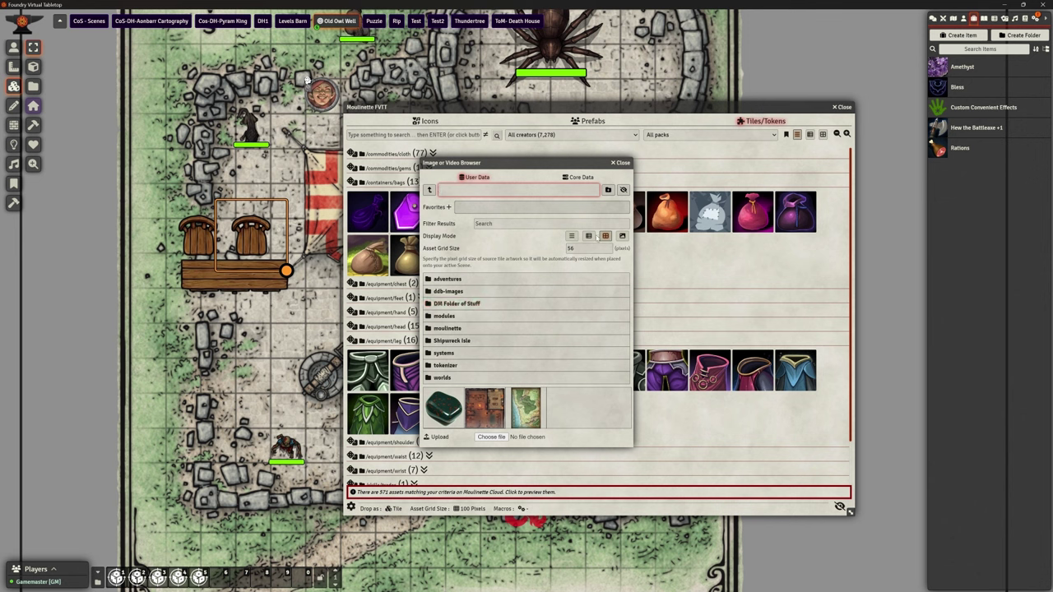
left_click(619, 163)
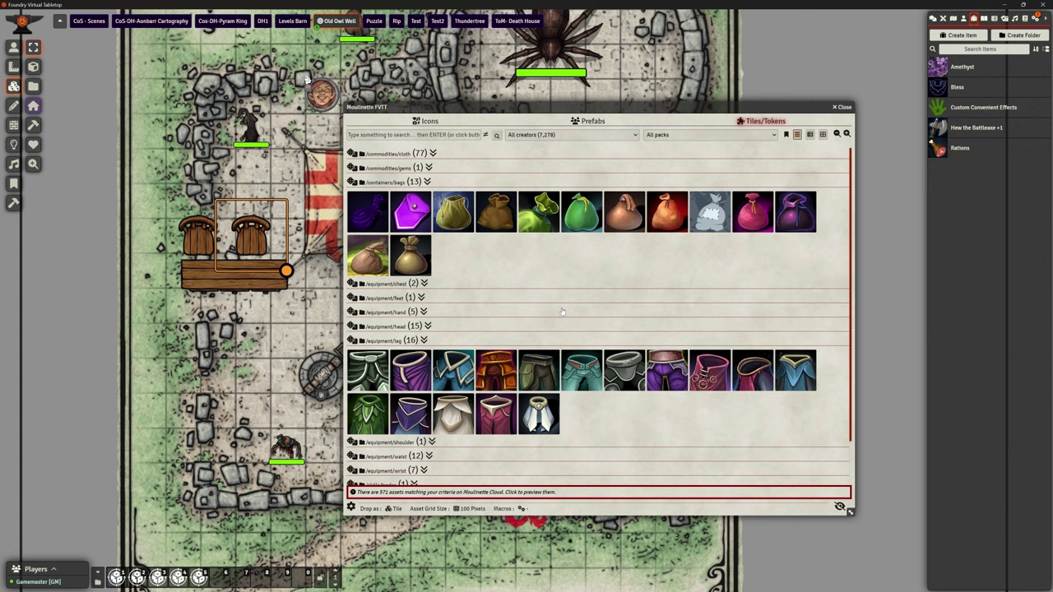
Step: List the tiles under My Assets and limit them to the Characters pack
left_click(568, 135)
left_click(541, 175)
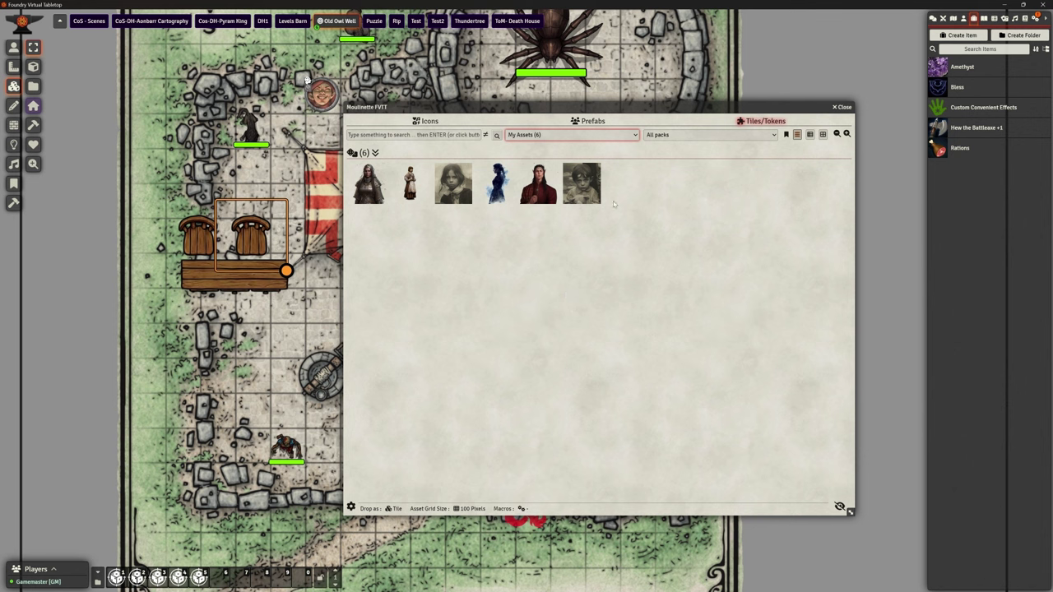
left_click(664, 136)
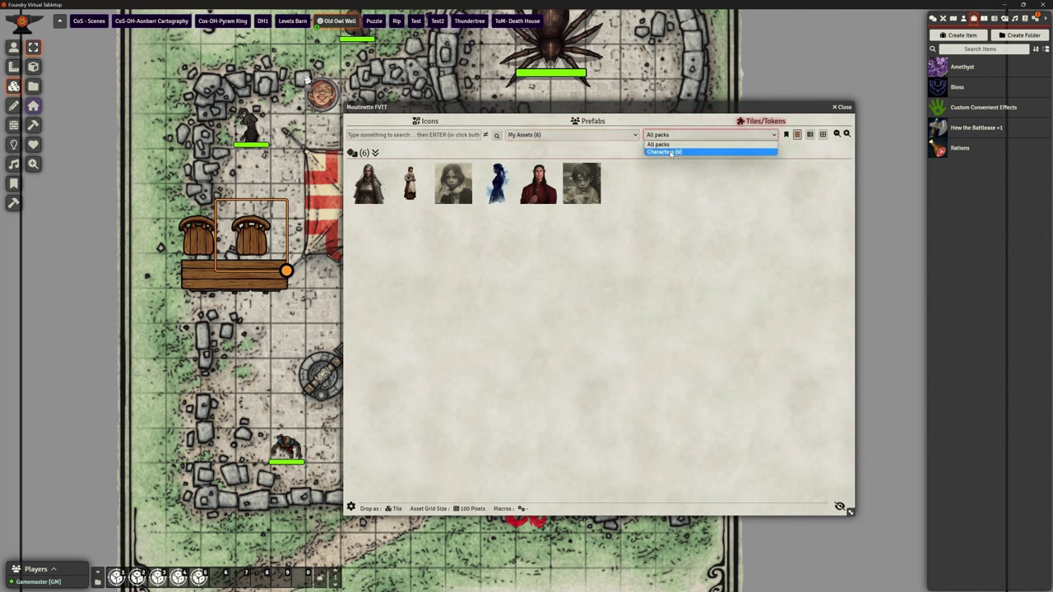
left_click(672, 152)
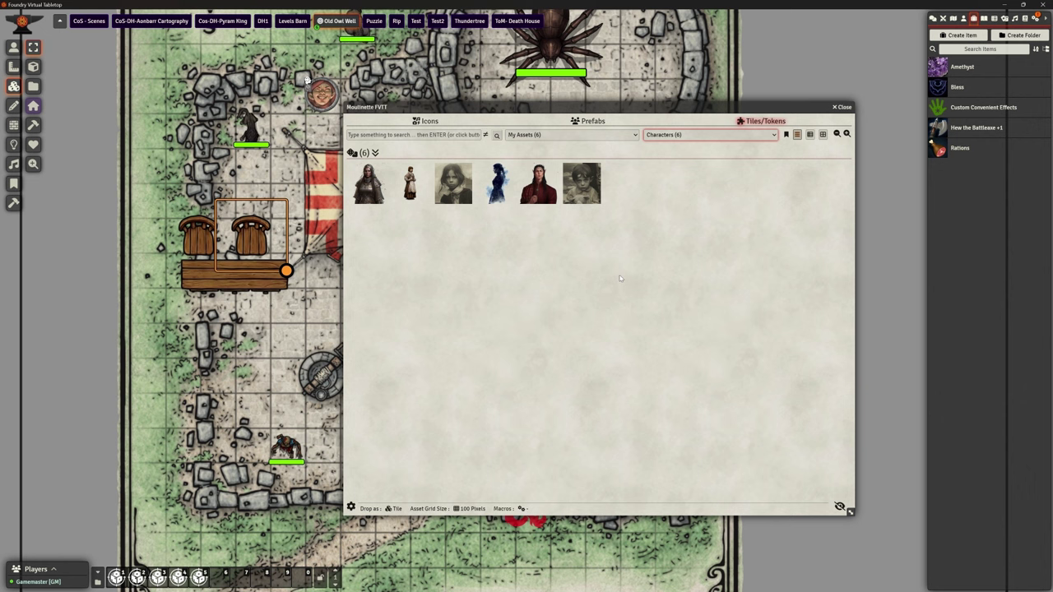
Step: Preview the armoured woman, ghost girl and ghost boy portraits from the Characters pack, and close the previews
left_click(374, 179)
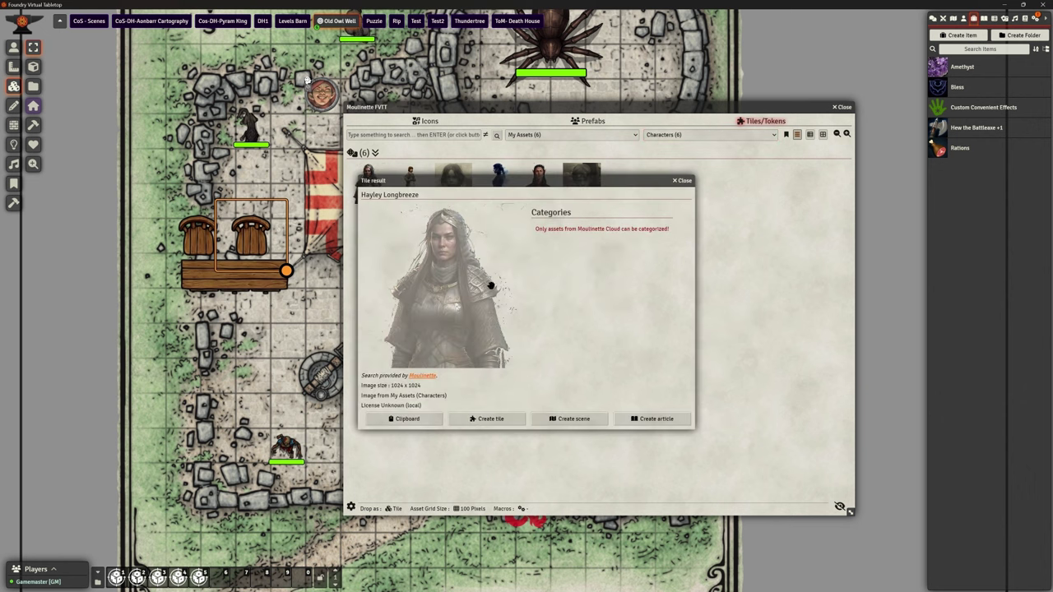
left_click(681, 181)
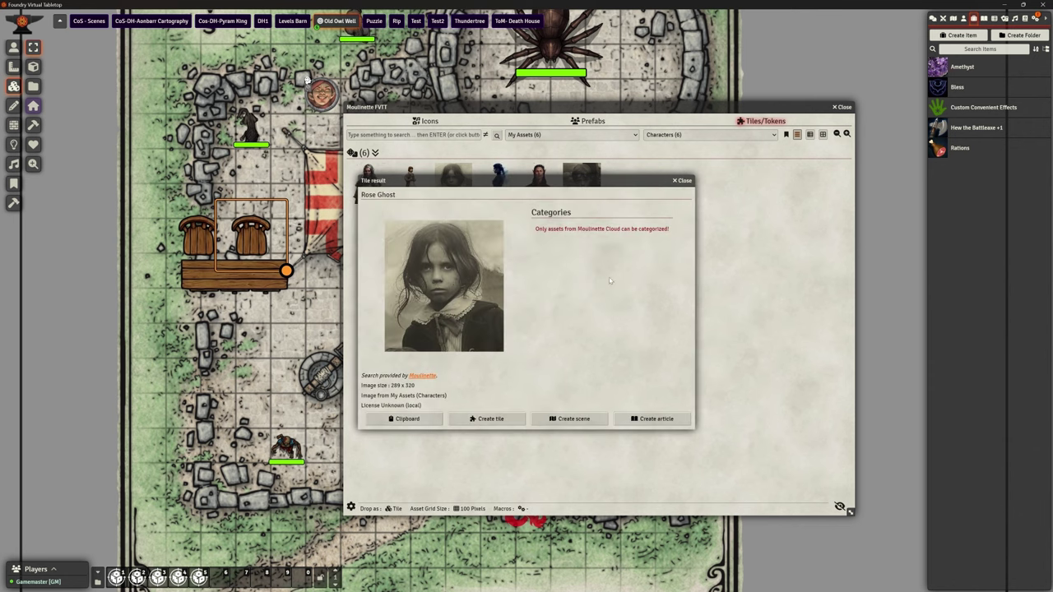
key("Escape")
left_click(581, 178)
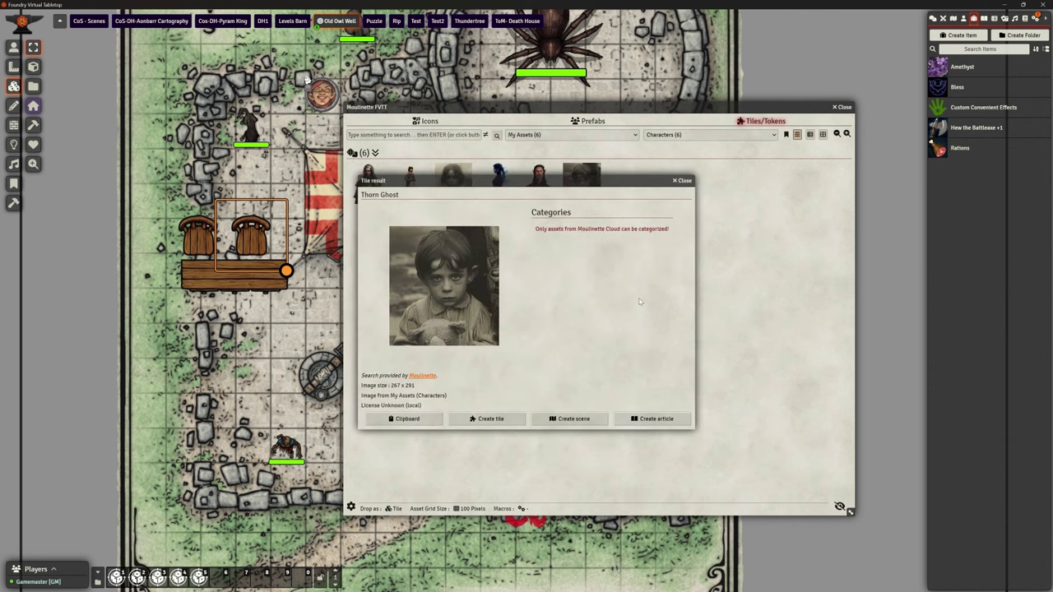
left_click(687, 183)
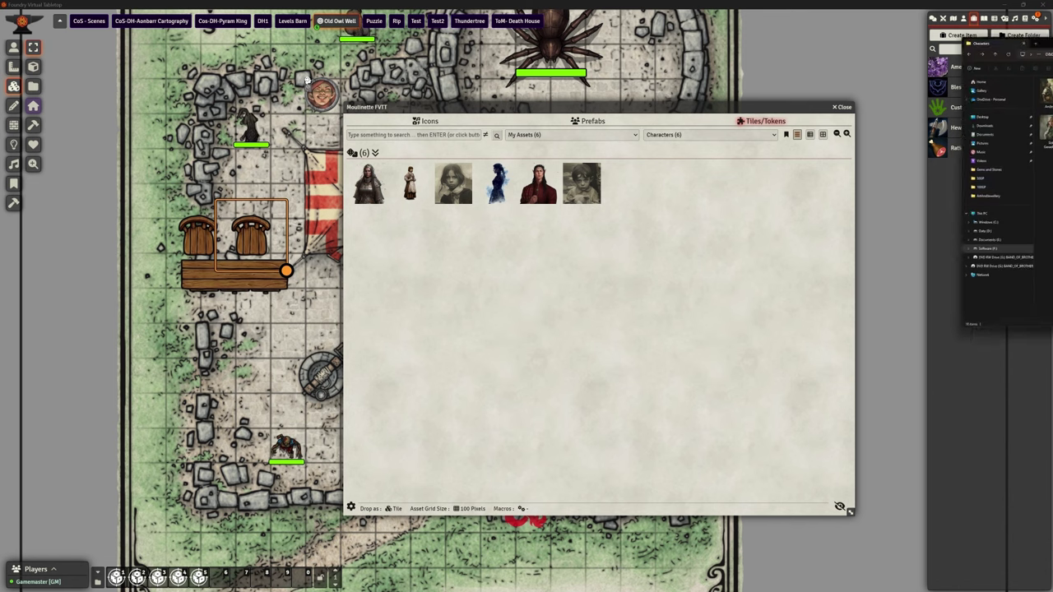
Step: Switch to File Explorer, position and resize the Characters folder window over the scene, and go up to the Foundry Data folder
left_click_drag(1052, 33, 502, 66)
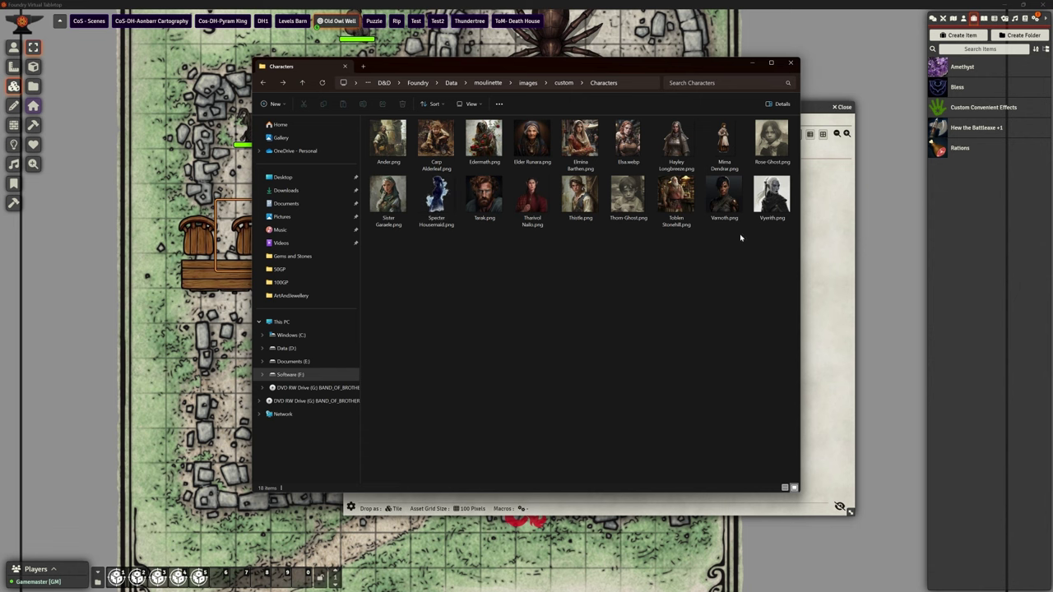
left_click_drag(568, 72, 389, 65)
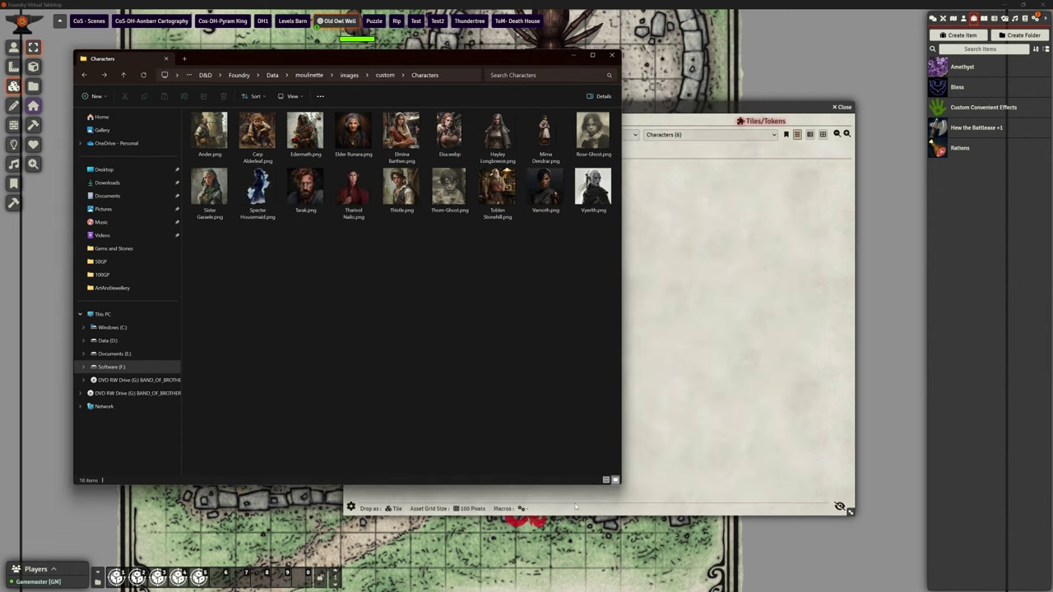
left_click_drag(625, 442, 376, 434)
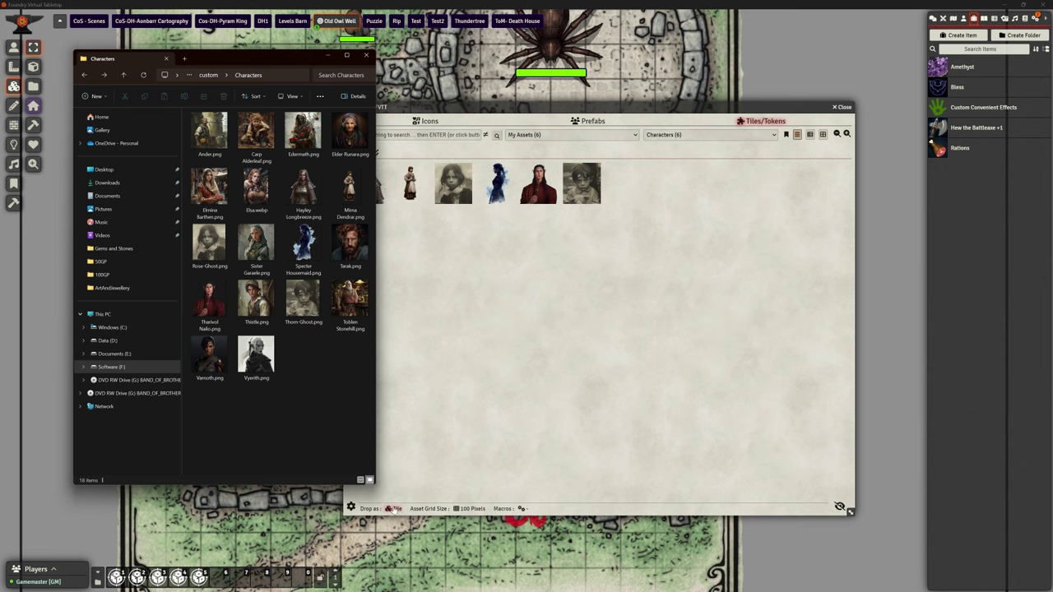
left_click_drag(376, 464, 661, 463)
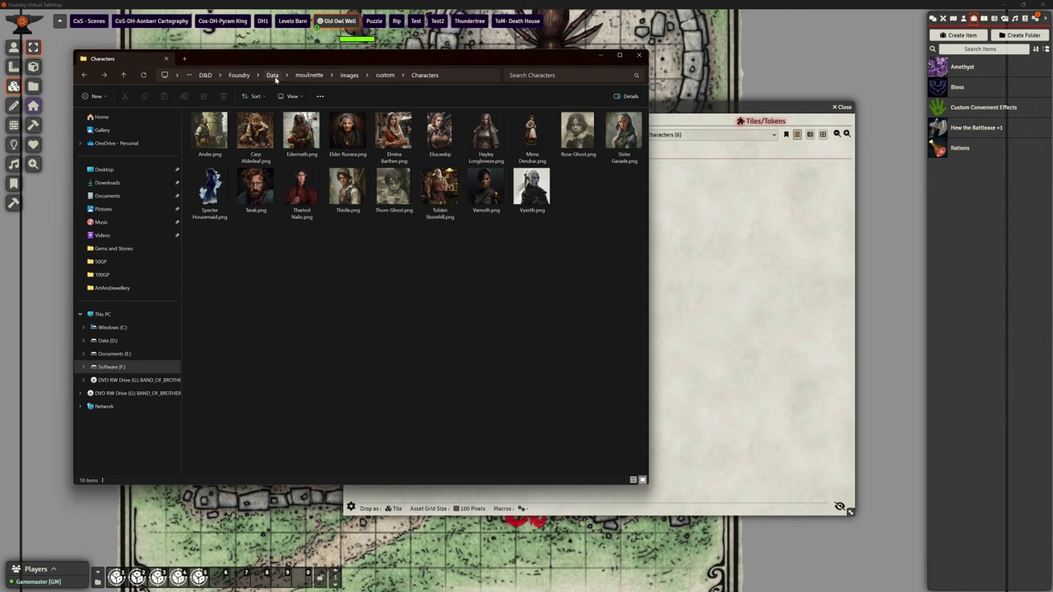
left_click(274, 75)
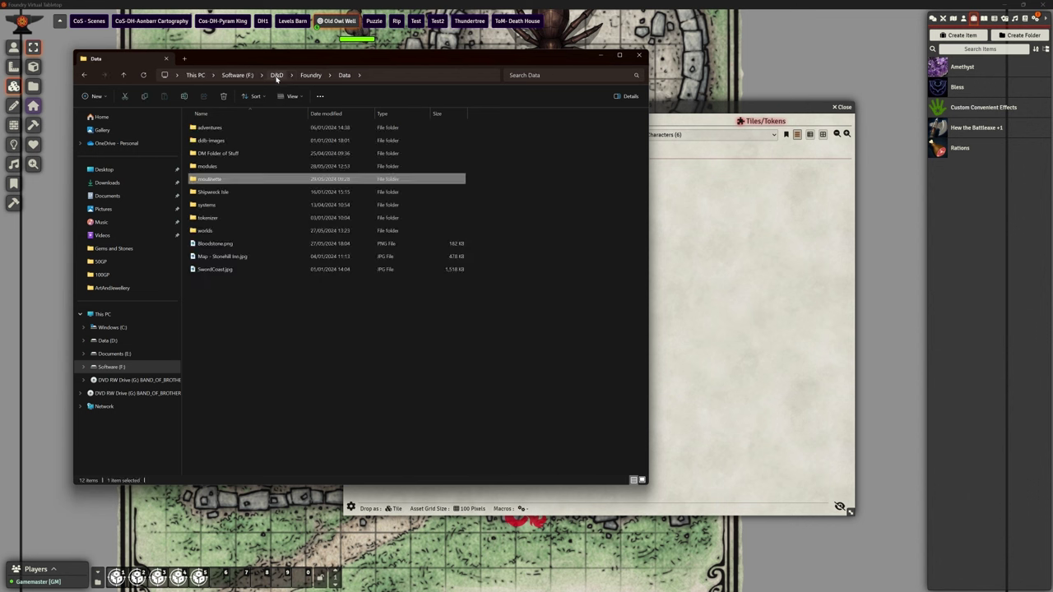
Step: Look through the modules folder and return to the Data folder
double_click(216, 170)
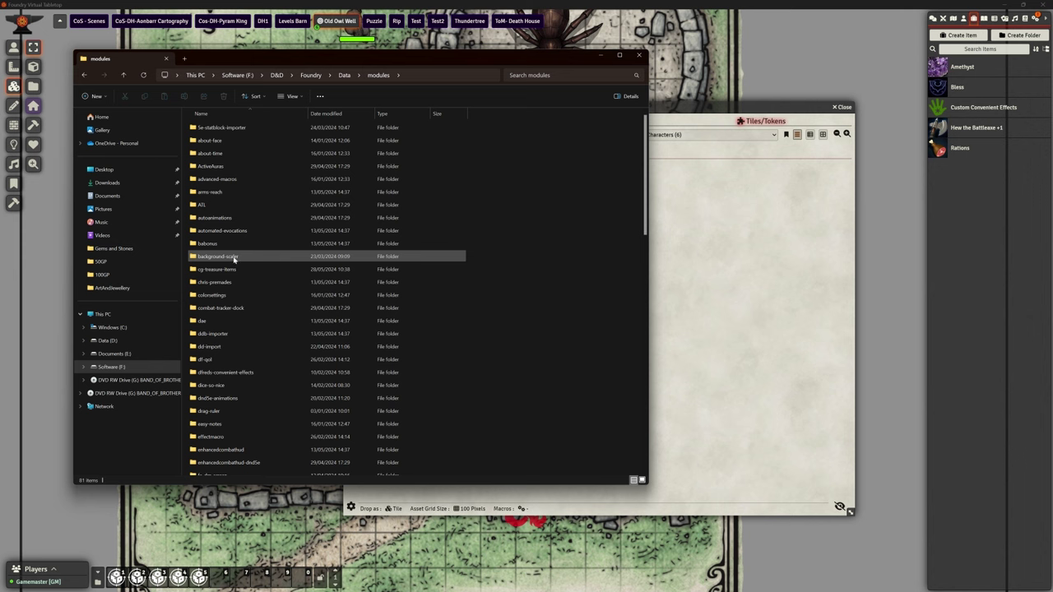
scroll(252, 253, "down", 14)
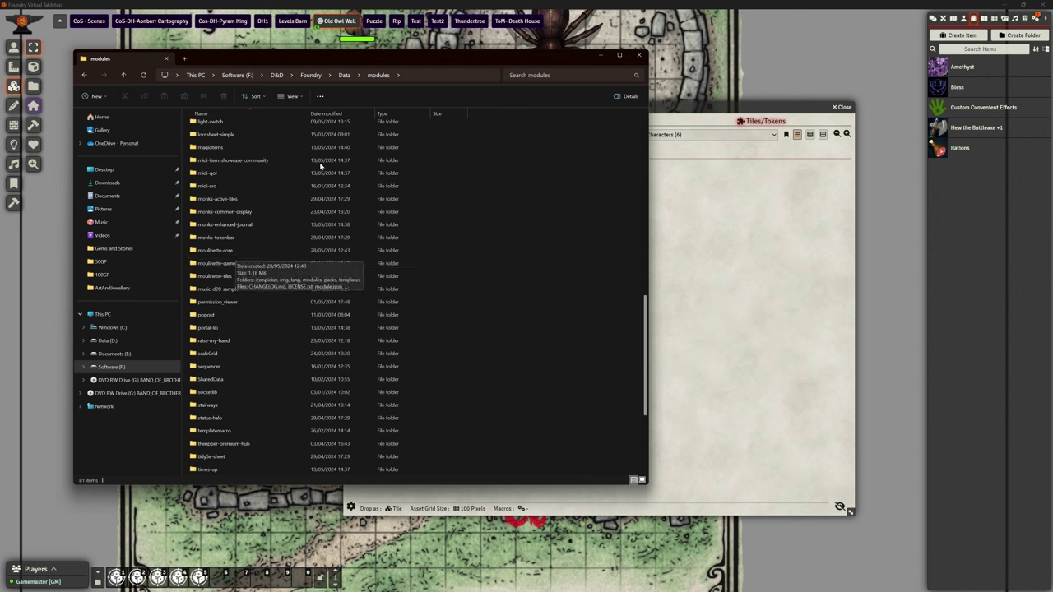
left_click(344, 75)
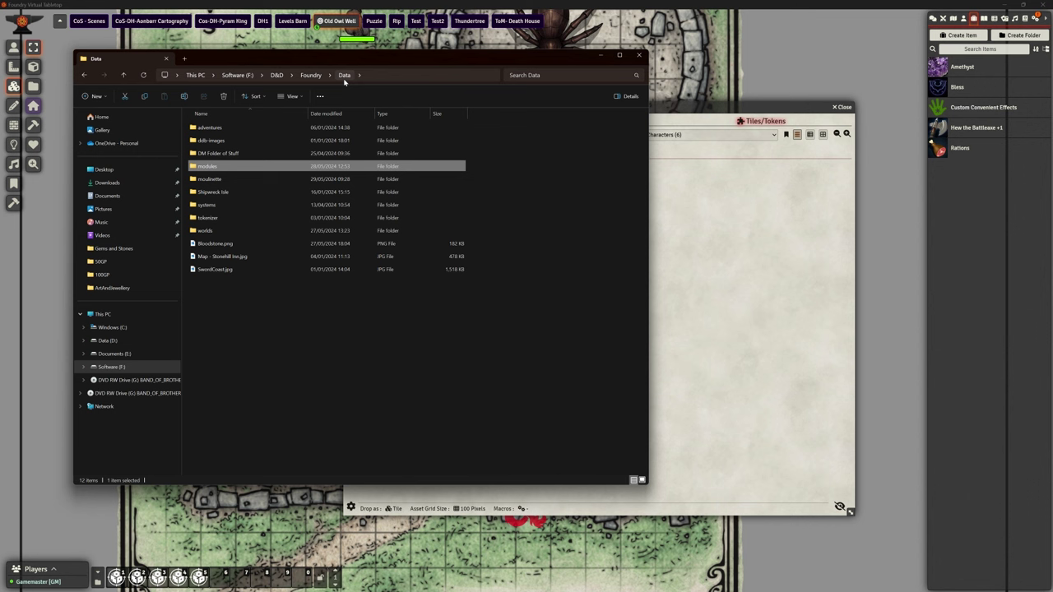
Step: Open the custom images folder at moulinette/images/custom, shifting the File Explorer window slightly along the way
left_click(218, 181)
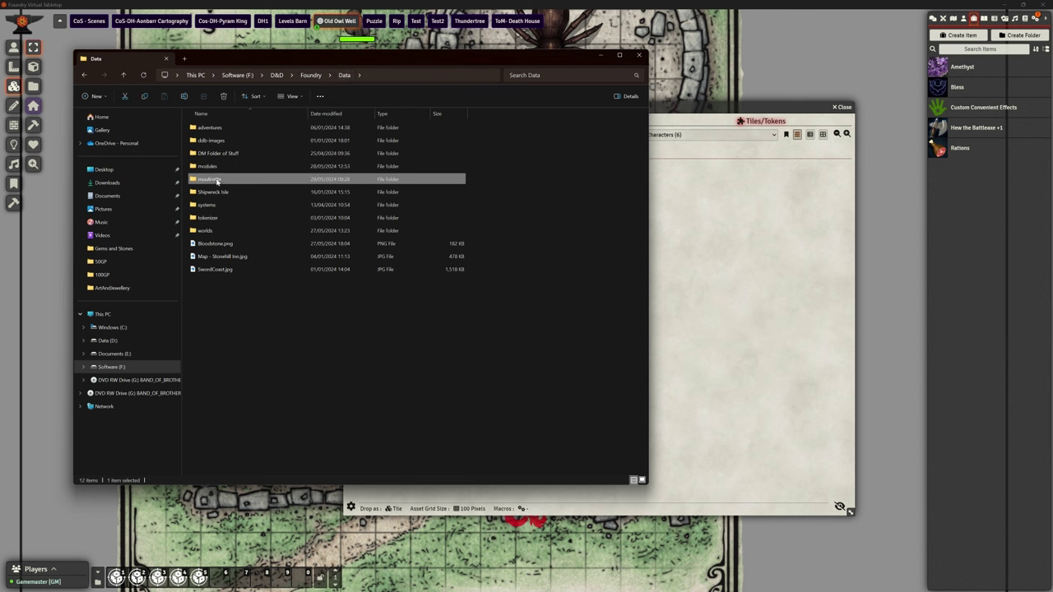
double_click(218, 180)
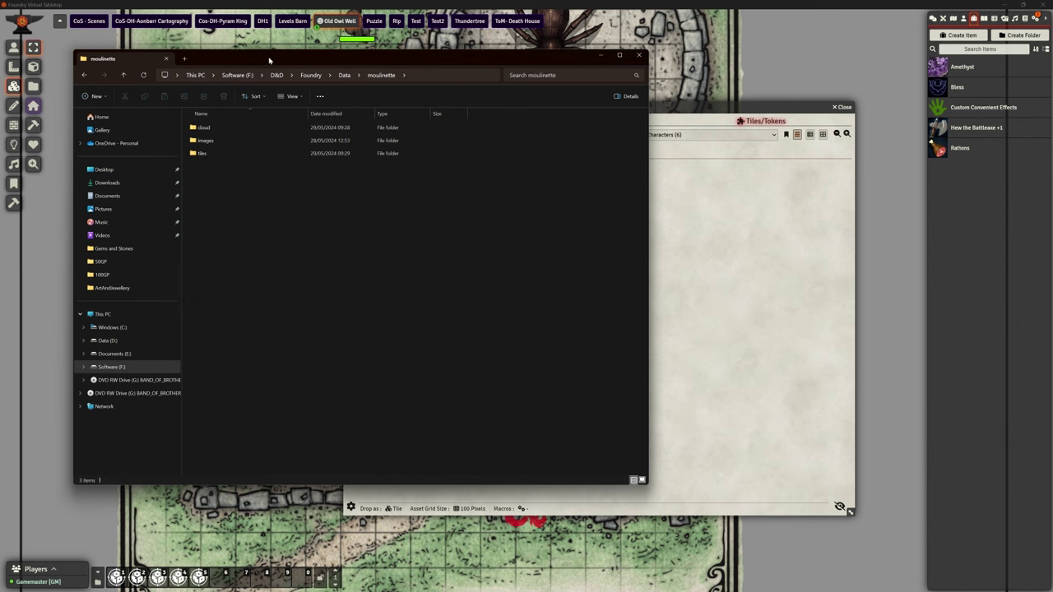
left_click_drag(270, 61, 281, 88)
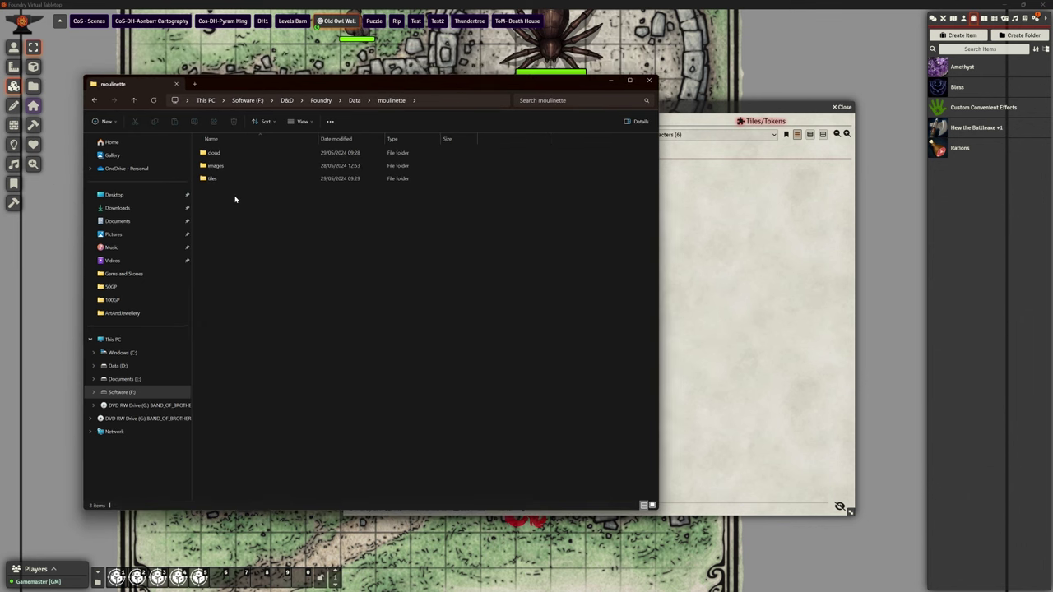
double_click(219, 166)
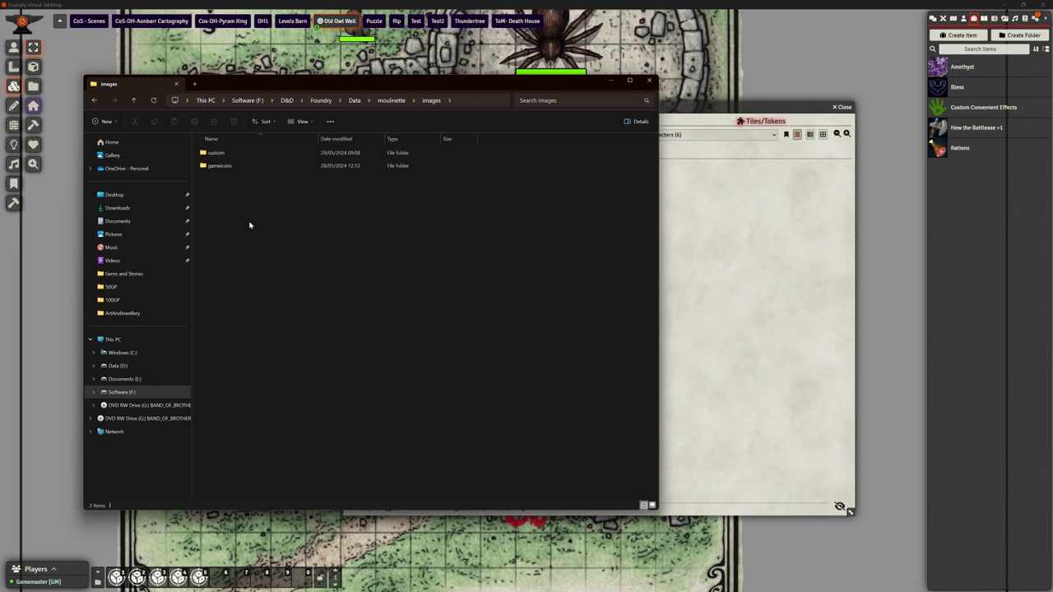
double_click(229, 154)
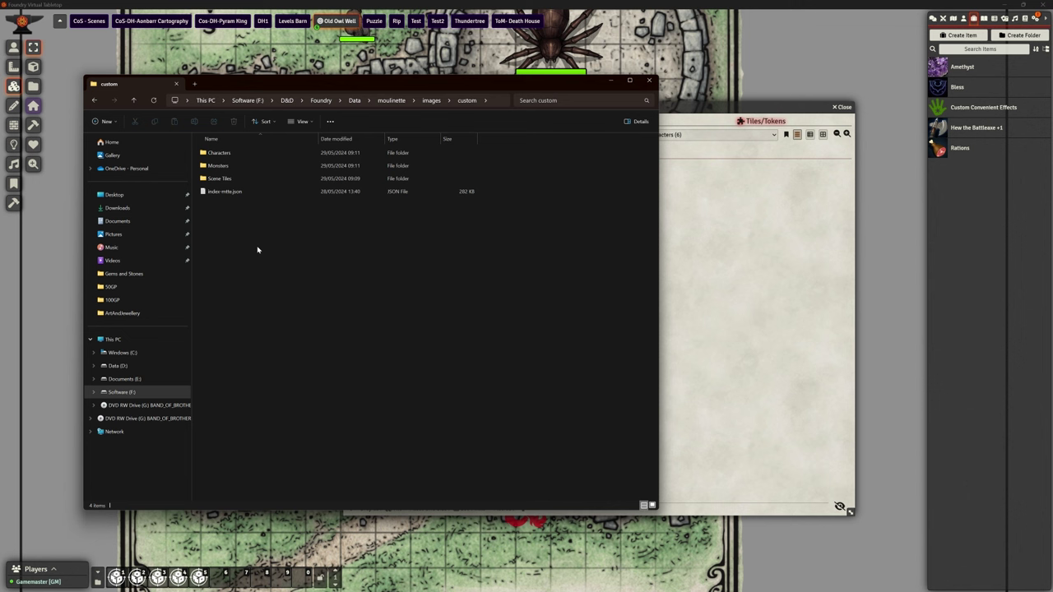
Step: Look at the portraits in the custom Characters folder and return to the custom folder
double_click(224, 155)
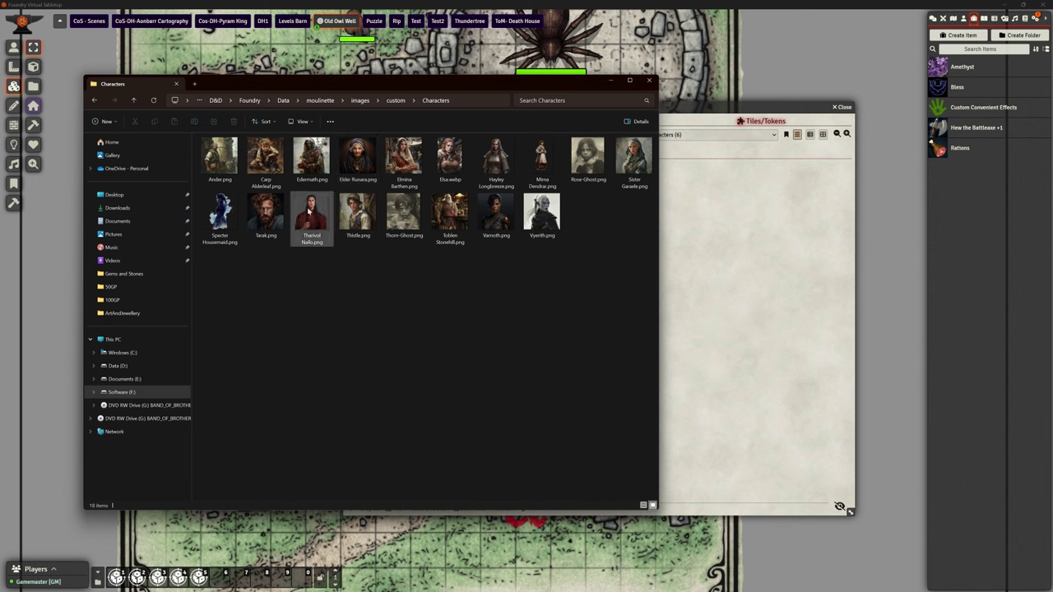
left_click(503, 169)
left_click(514, 363)
left_click(586, 174)
left_click(345, 319)
left_click(395, 101)
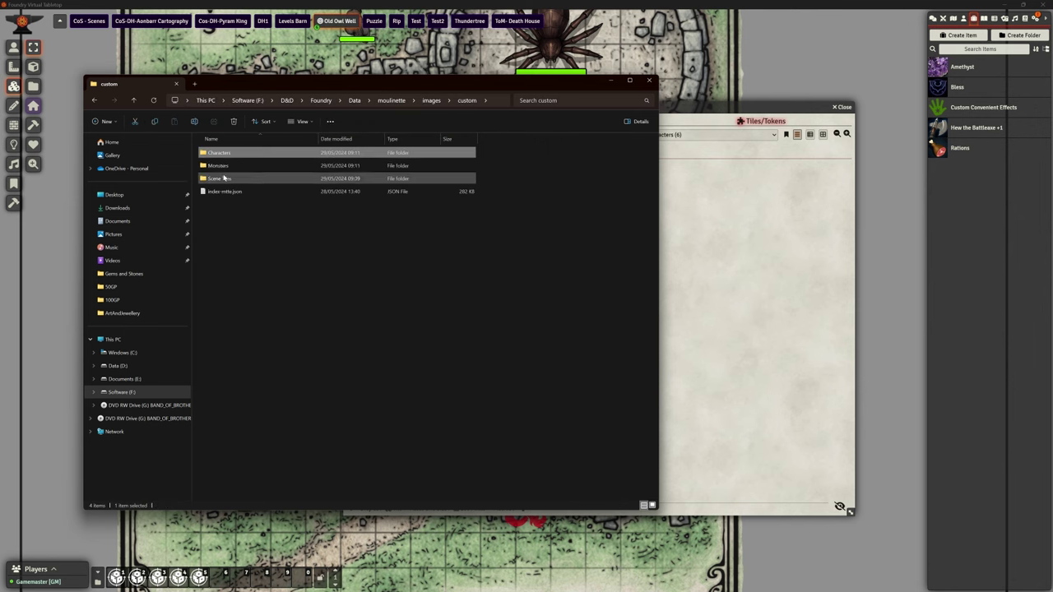
Step: View the images in the Monsters folder, go back to the custom folder and switch to Foundry VTT
left_click(219, 167)
double_click(219, 167)
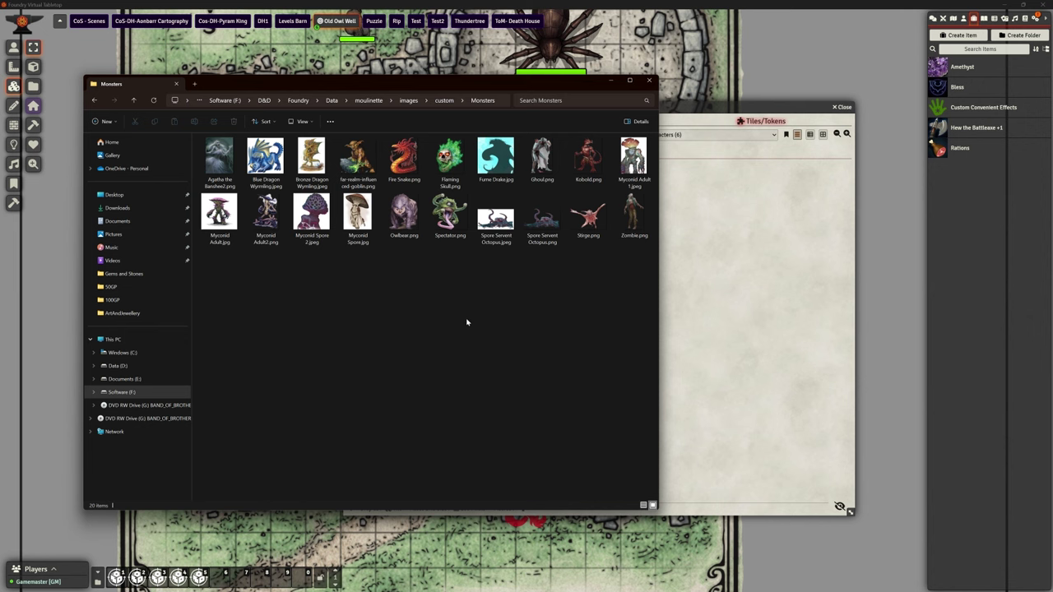
left_click(445, 100)
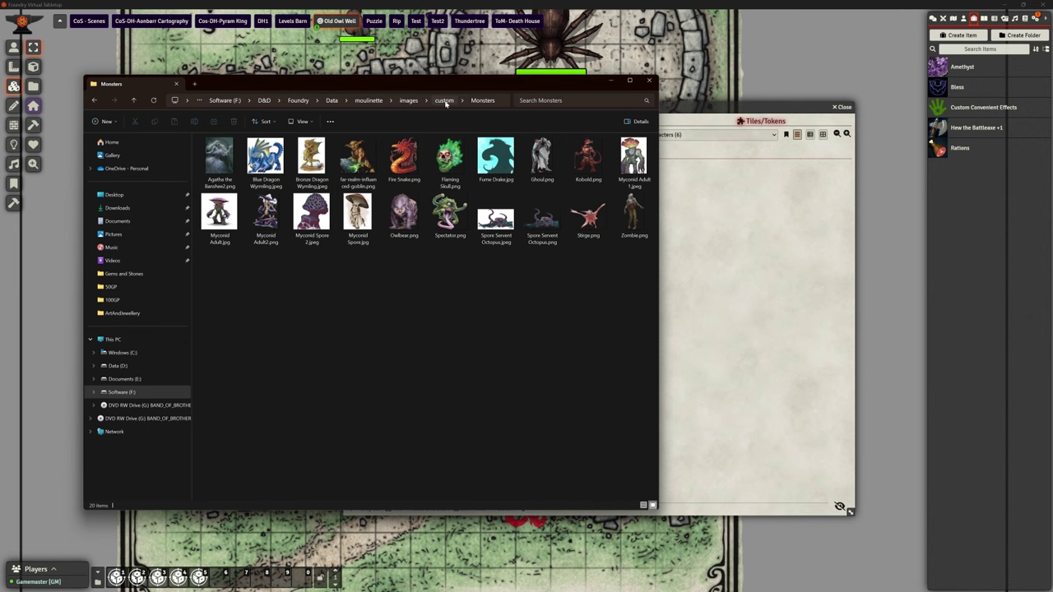
left_click(750, 251)
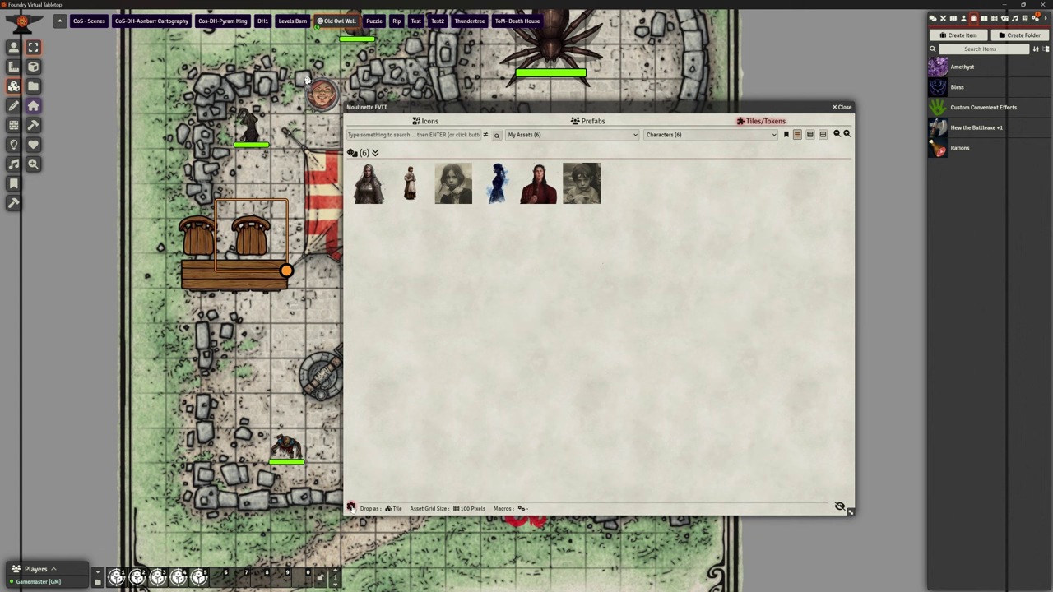
Step: Open Moulinette's source and index configuration and enlarge its window
left_click(351, 506)
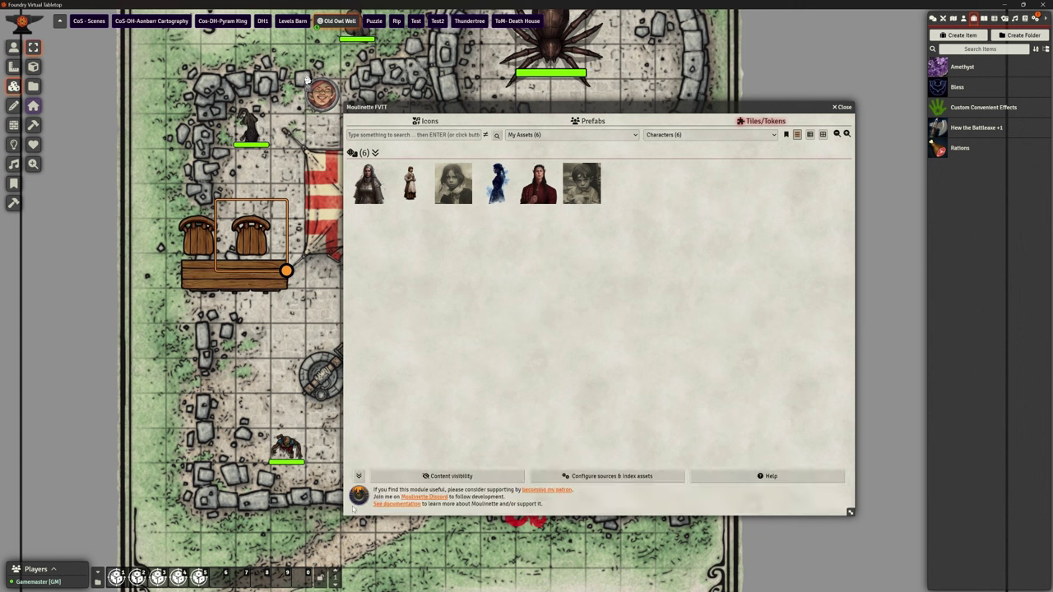
left_click(603, 481)
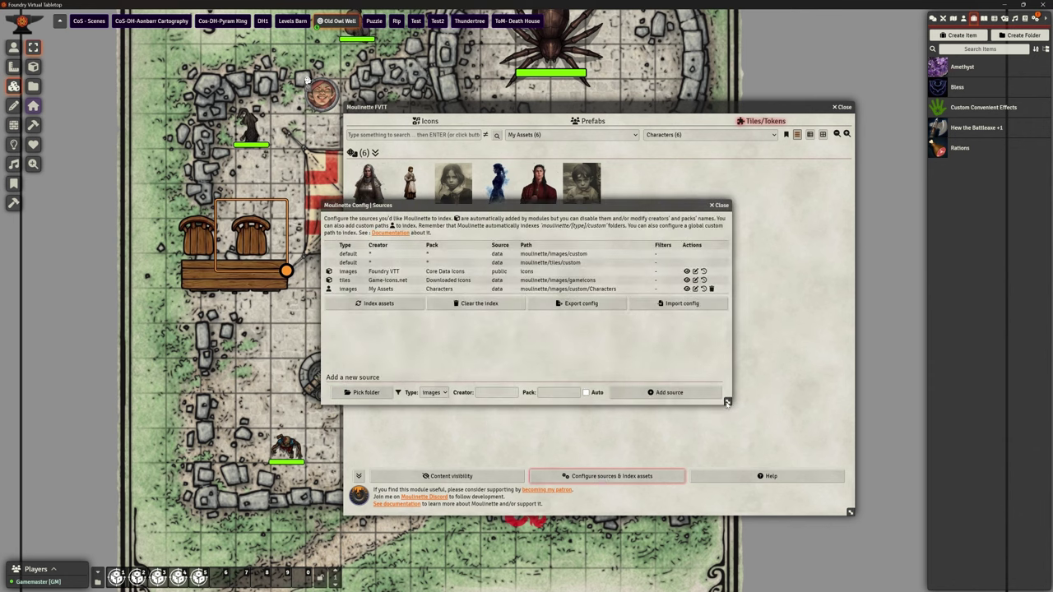
left_click_drag(727, 401, 773, 473)
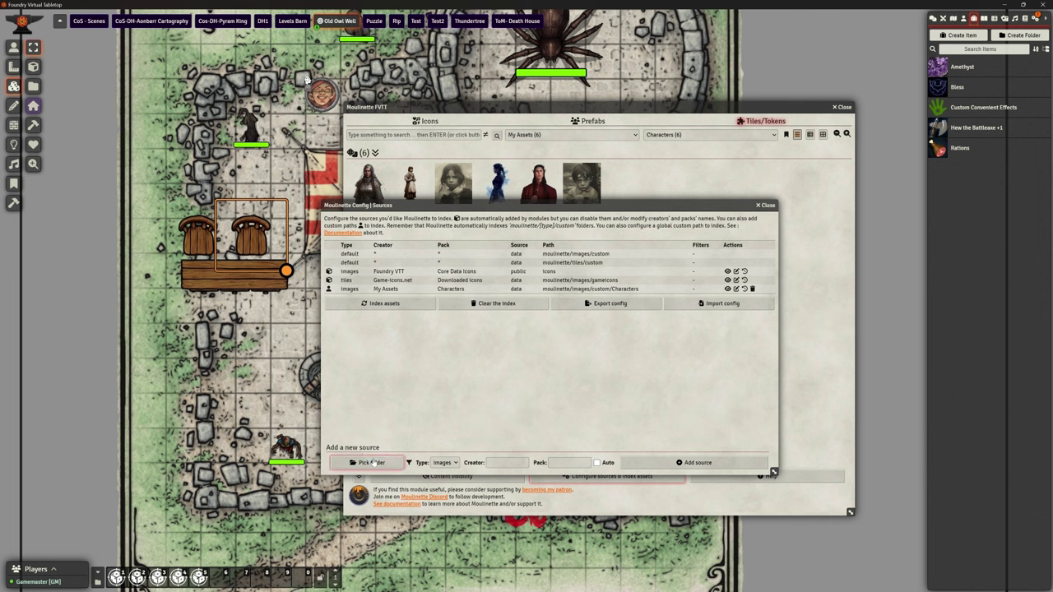
Step: Add moulinette/images/custom/Monsters as an images source with creator My Assets and pack Monsters, and index the assets
left_click(372, 462)
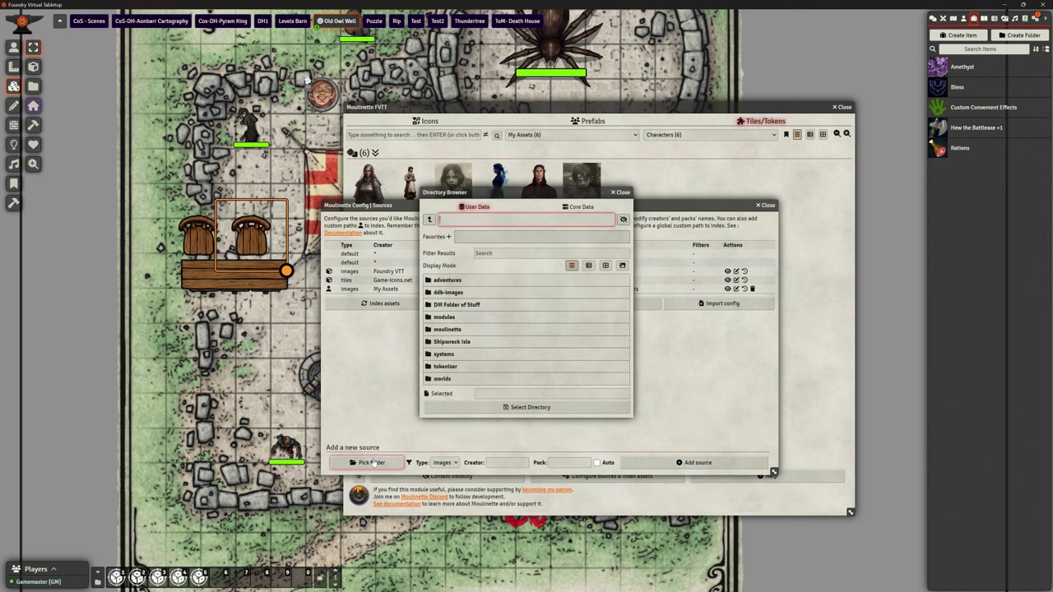
left_click(445, 333)
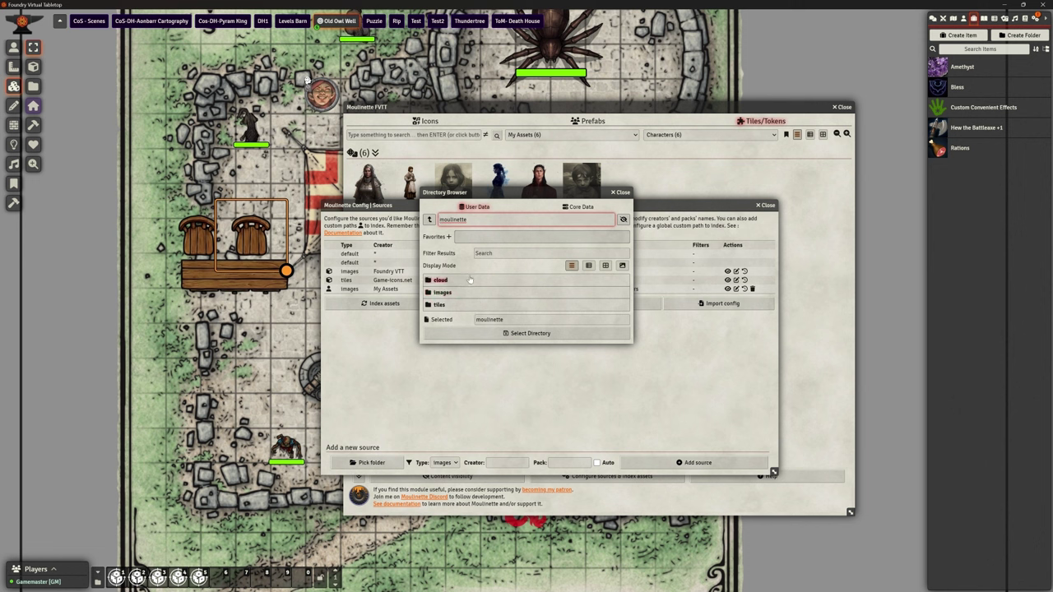
left_click(449, 294)
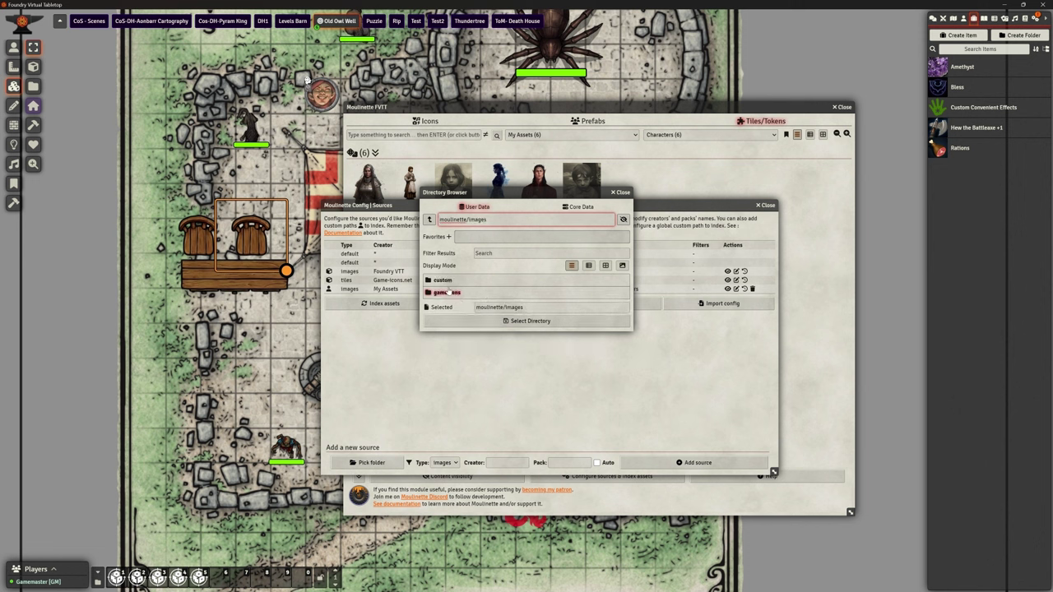
left_click(444, 280)
left_click(445, 293)
left_click(509, 306)
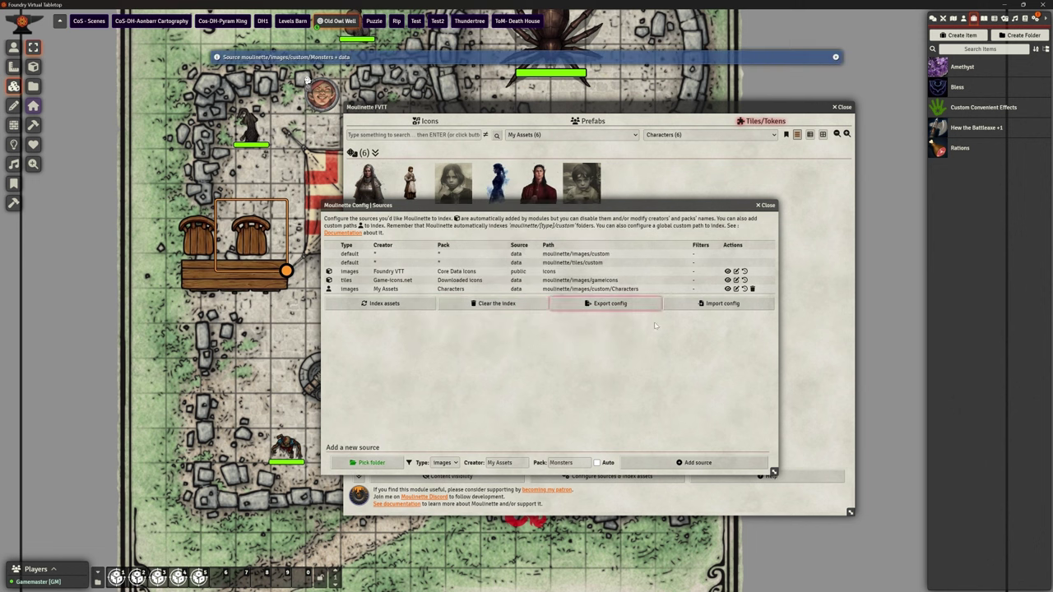
left_click(691, 462)
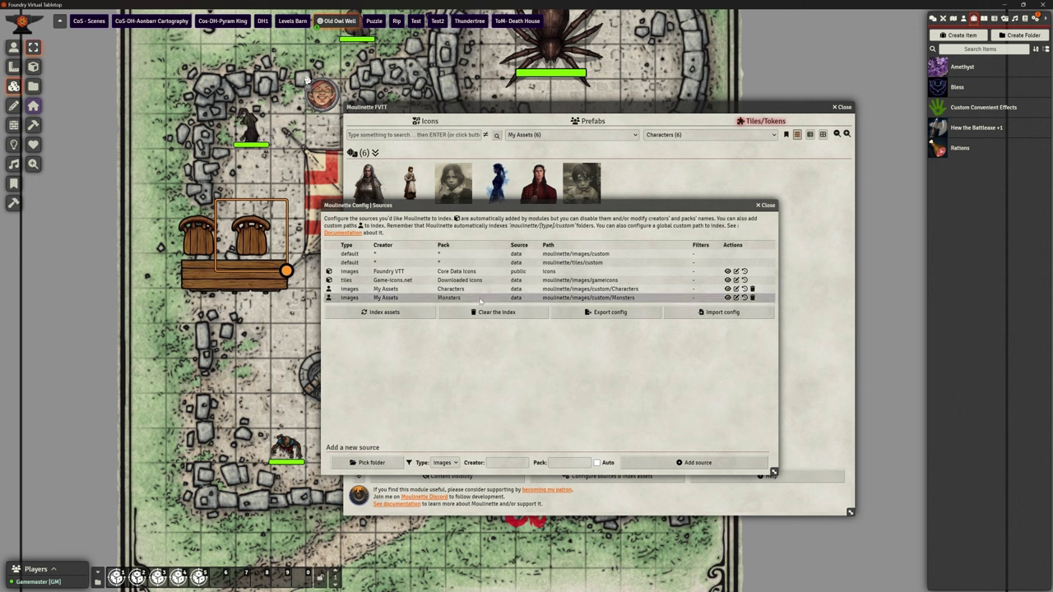
left_click(382, 317)
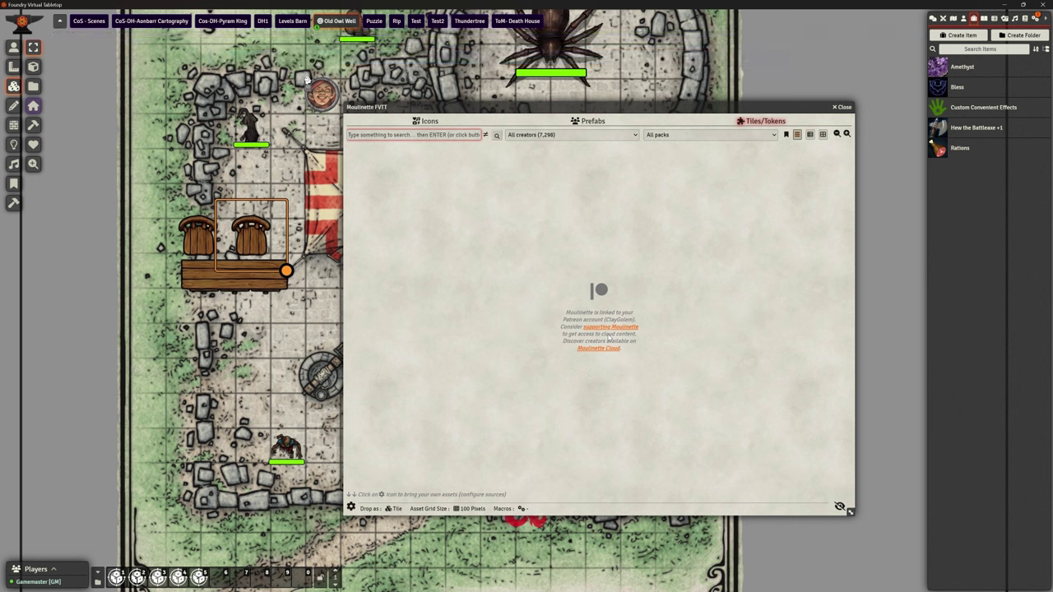
Step: List the tiles of creator My Assets and expand the Characters and Monsters packs
left_click(530, 135)
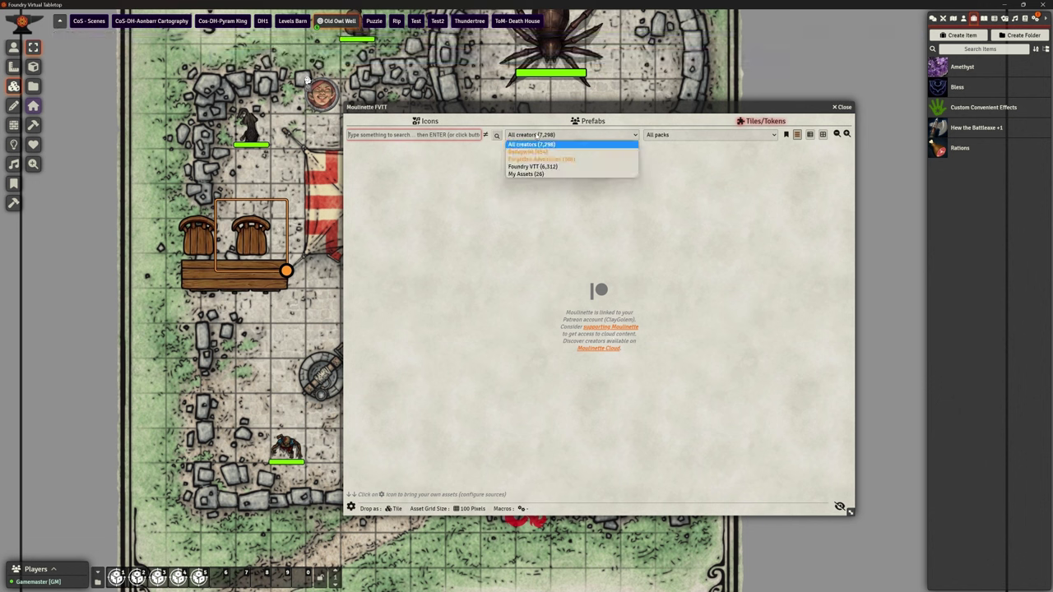
left_click(551, 174)
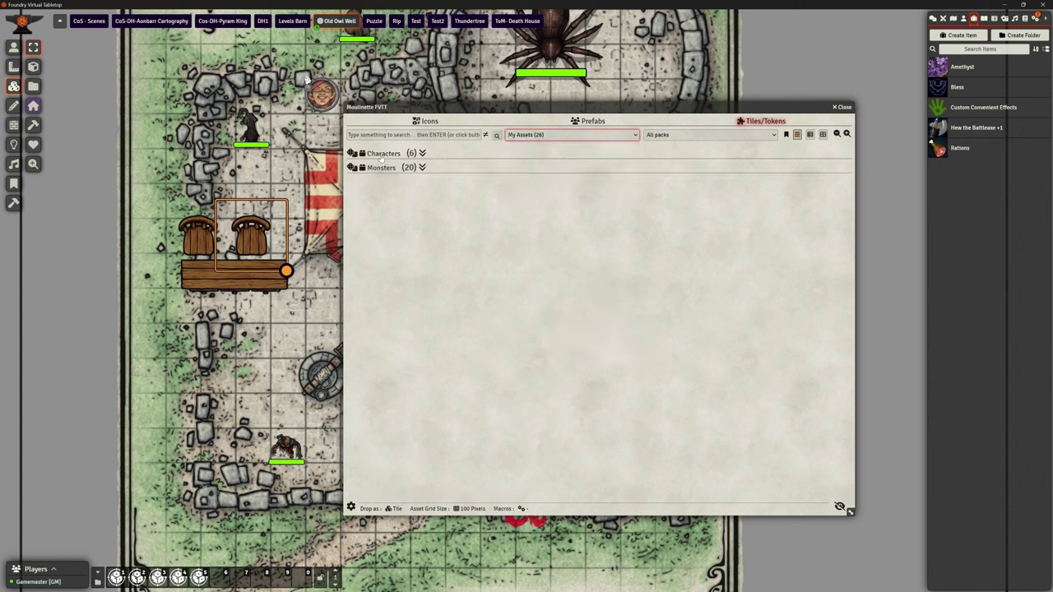
left_click(421, 153)
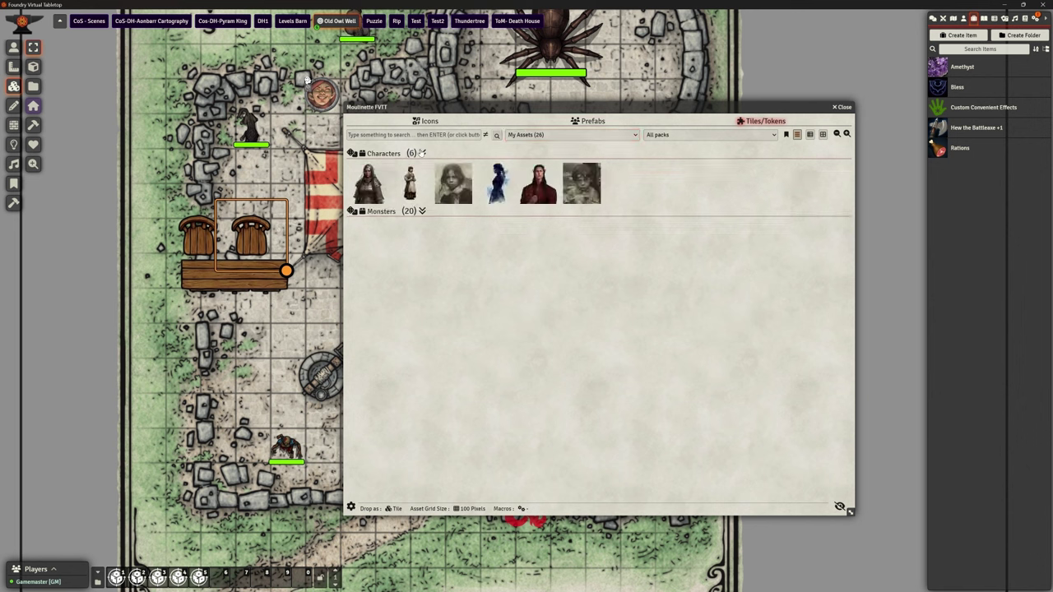
left_click(422, 211)
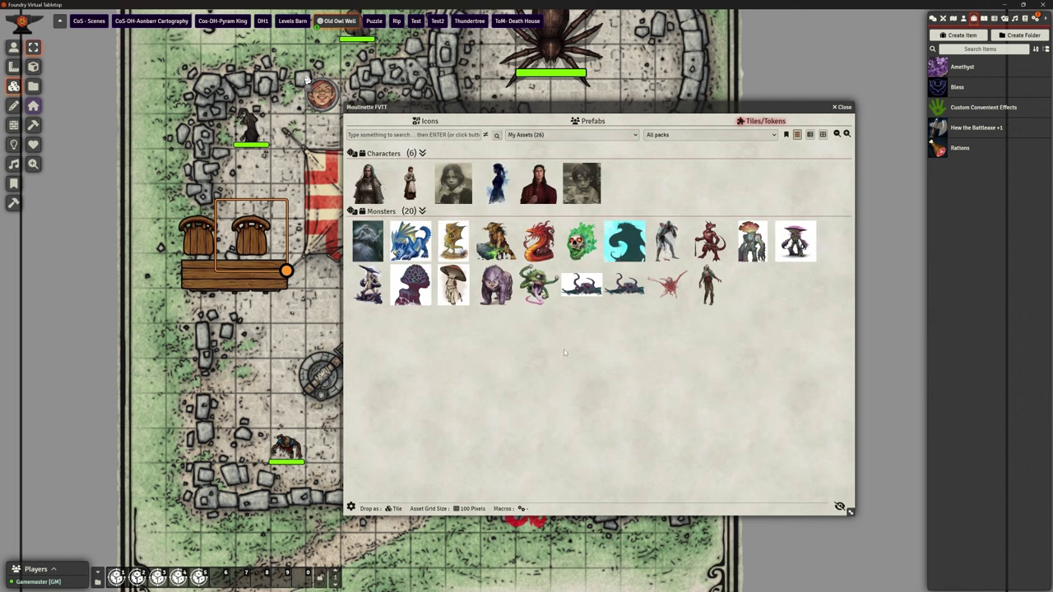
Step: Limit the My Assets tiles to the Characters pack and to the Monsters pack in turn, and check the creator list
left_click(712, 134)
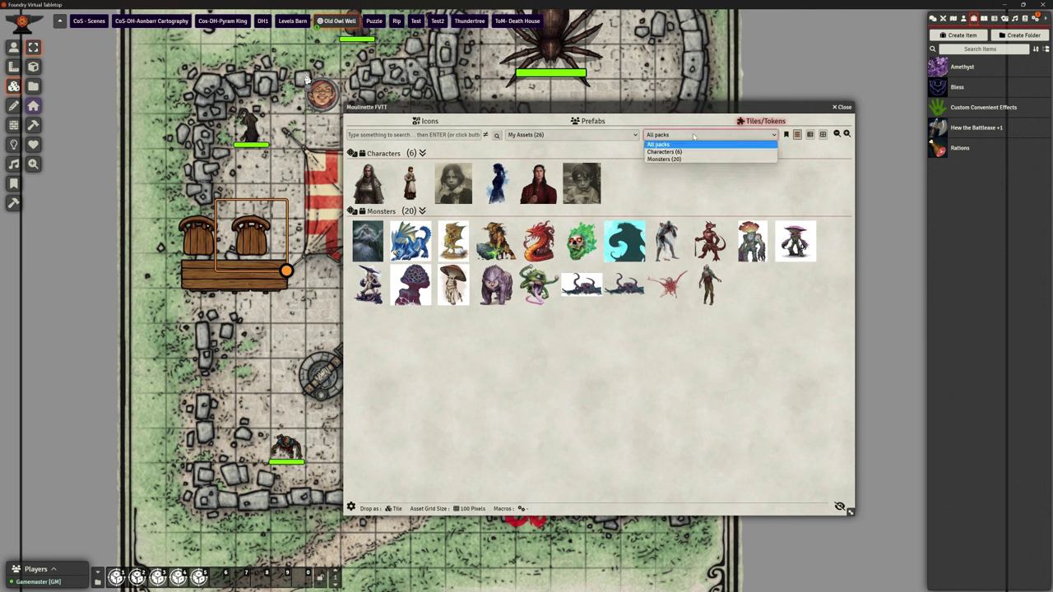
left_click(691, 152)
left_click(684, 134)
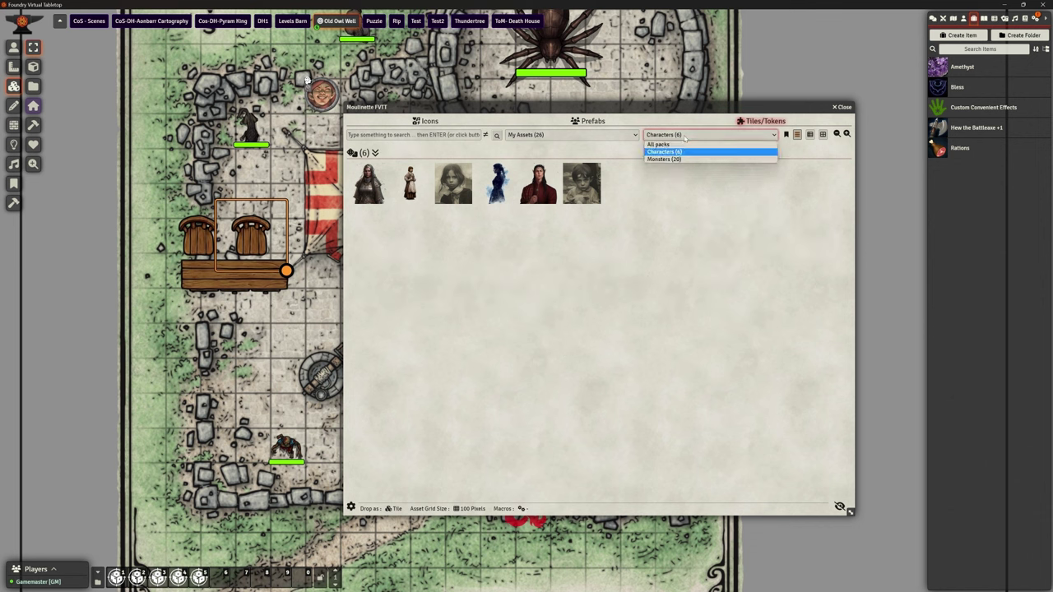
left_click(689, 162)
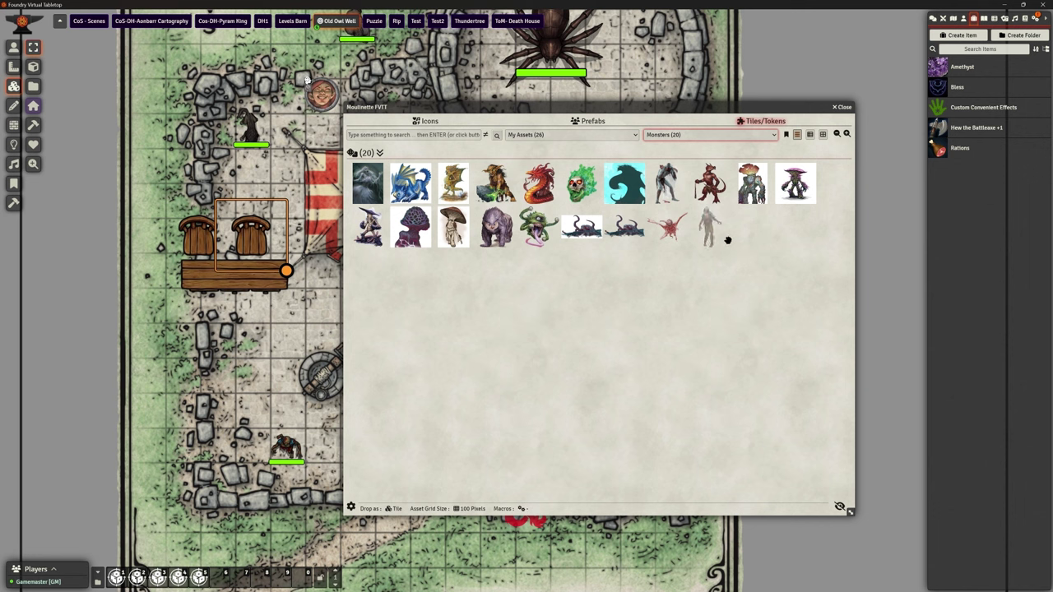
left_click(617, 134)
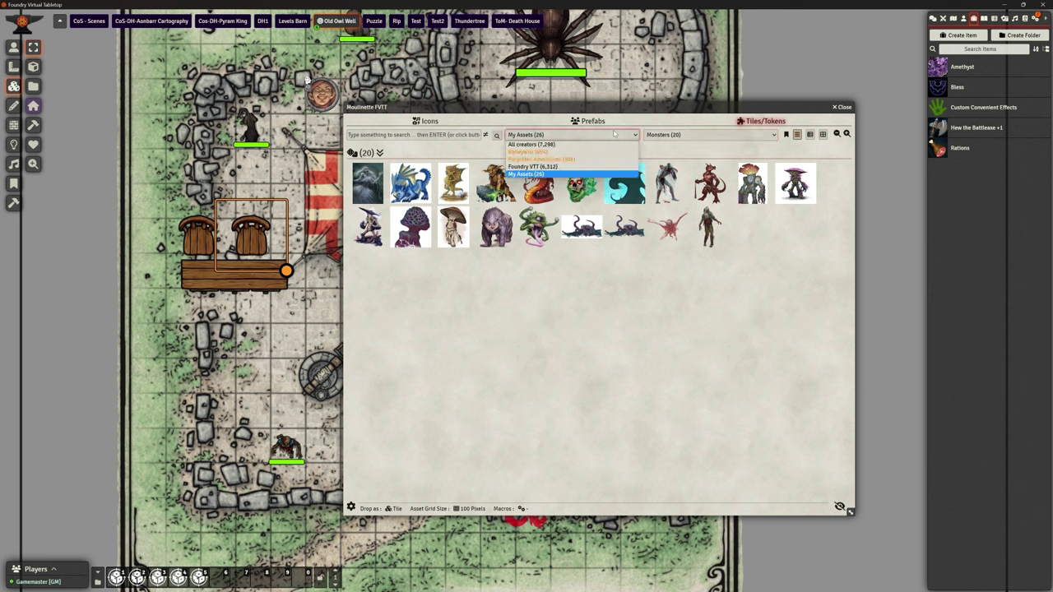
left_click(534, 145)
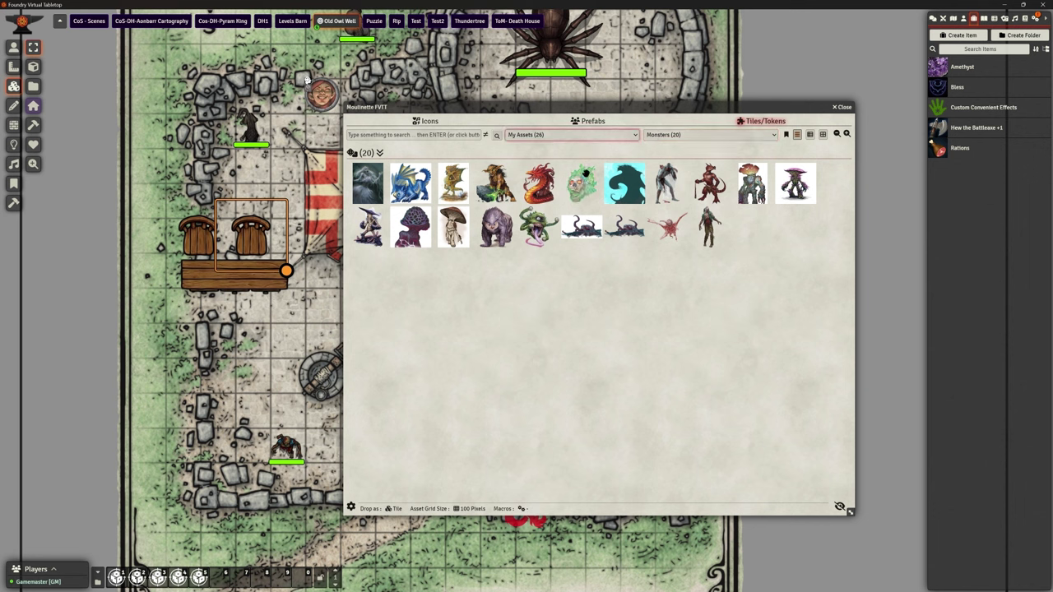
Step: Limit the tiles to the Characters pack, compare them with the Characters folder in File Explorer, and return to Foundry VTT
left_click(672, 138)
left_click(683, 156)
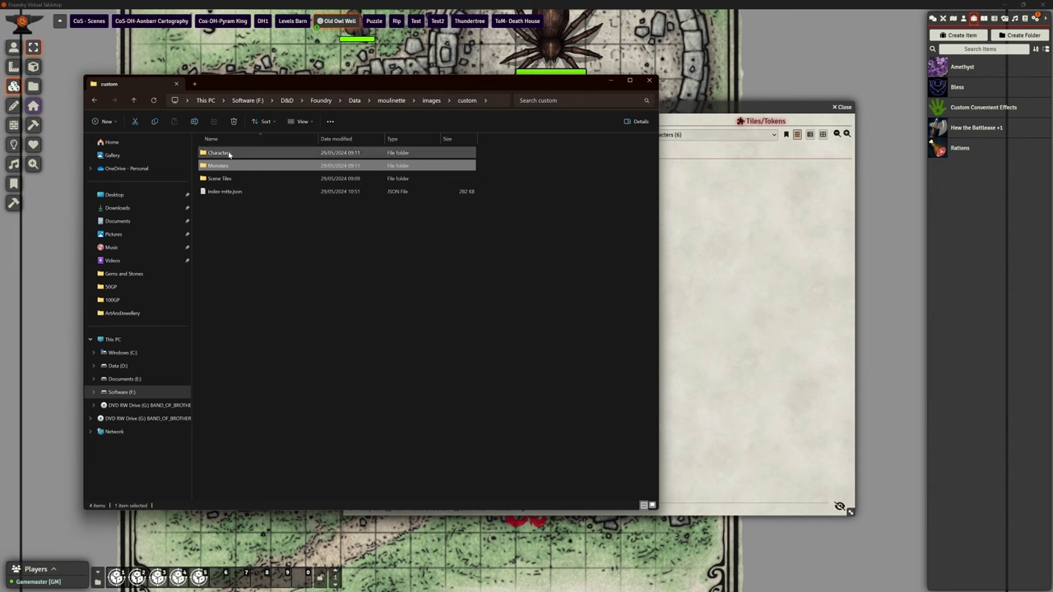
double_click(230, 154)
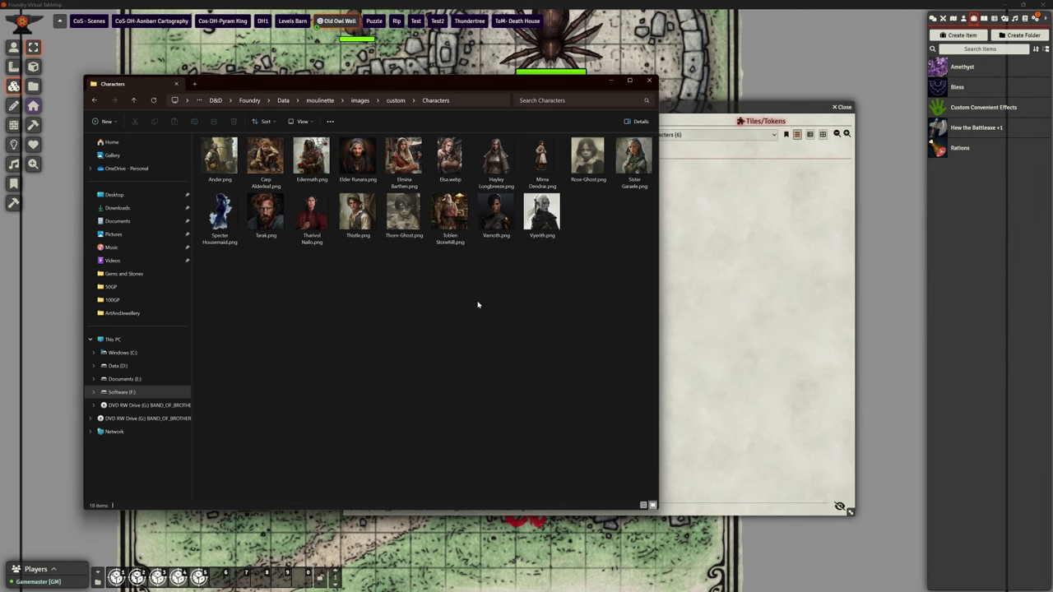
left_click(743, 265)
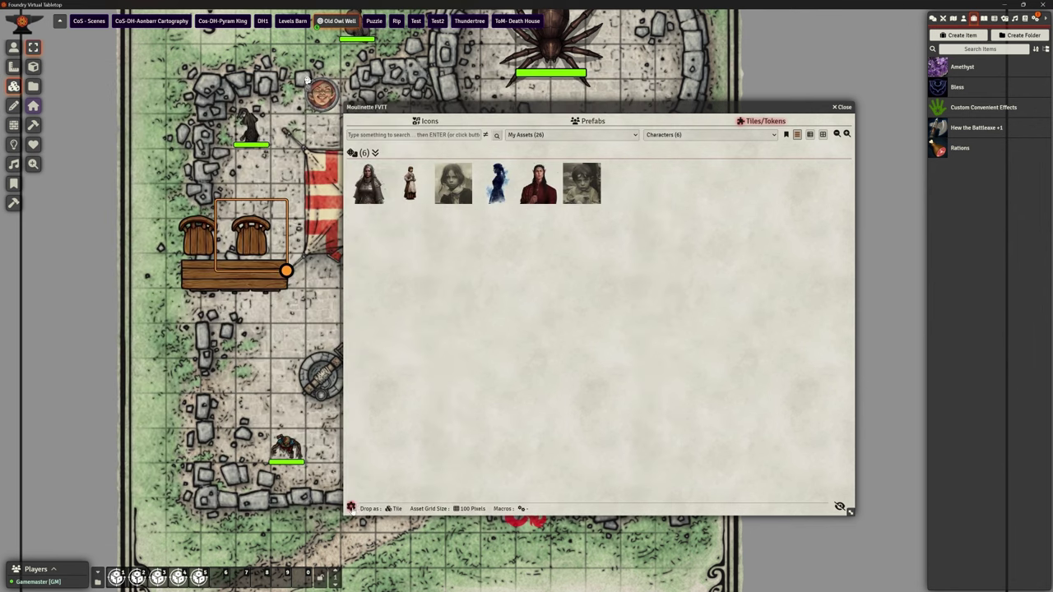
Step: Set the Characters and Monsters sources of My Assets to force re-indexing, and index the assets
left_click(351, 508)
left_click(592, 477)
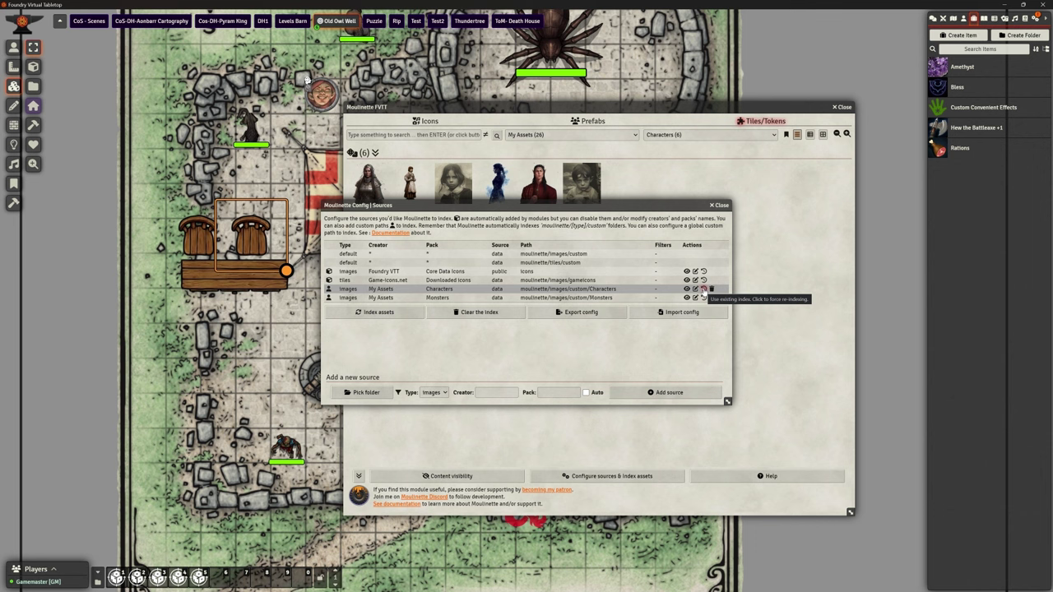
left_click(703, 288)
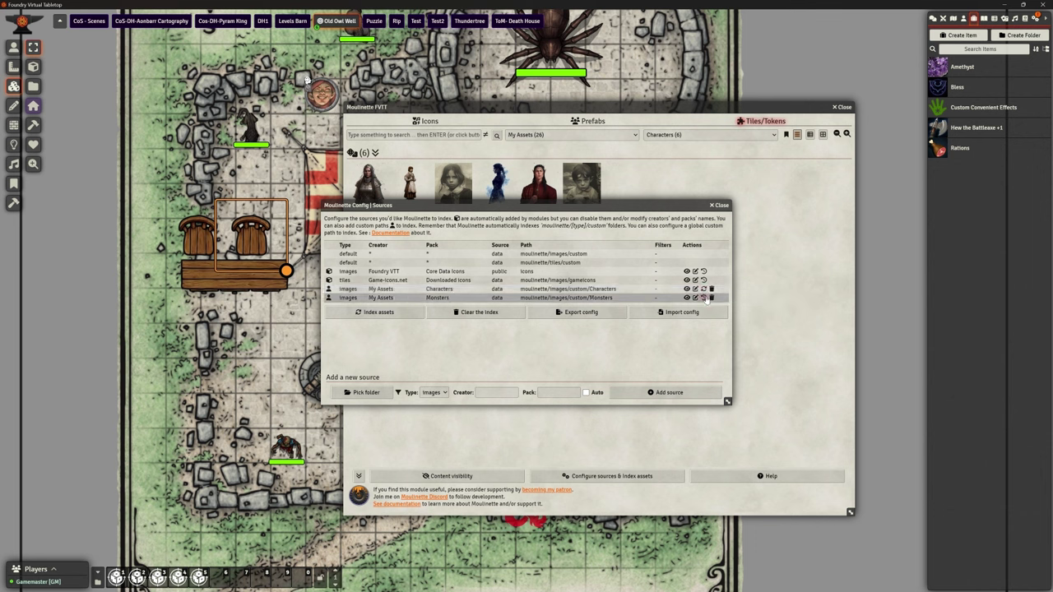
left_click(374, 311)
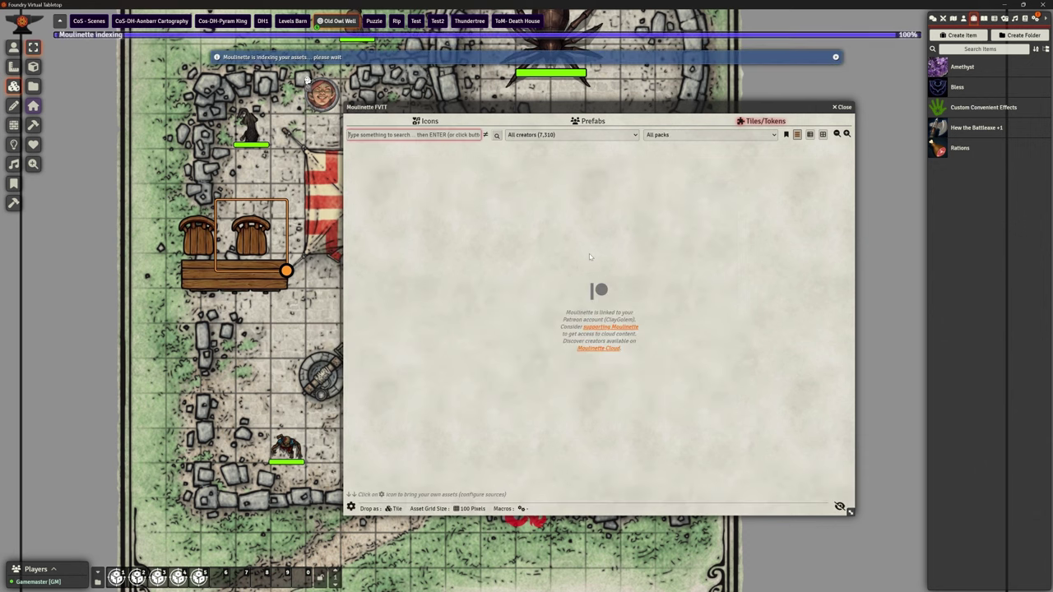
Step: List the tiles of creator My Assets and limit them to the Characters pack
left_click(652, 136)
left_click(572, 135)
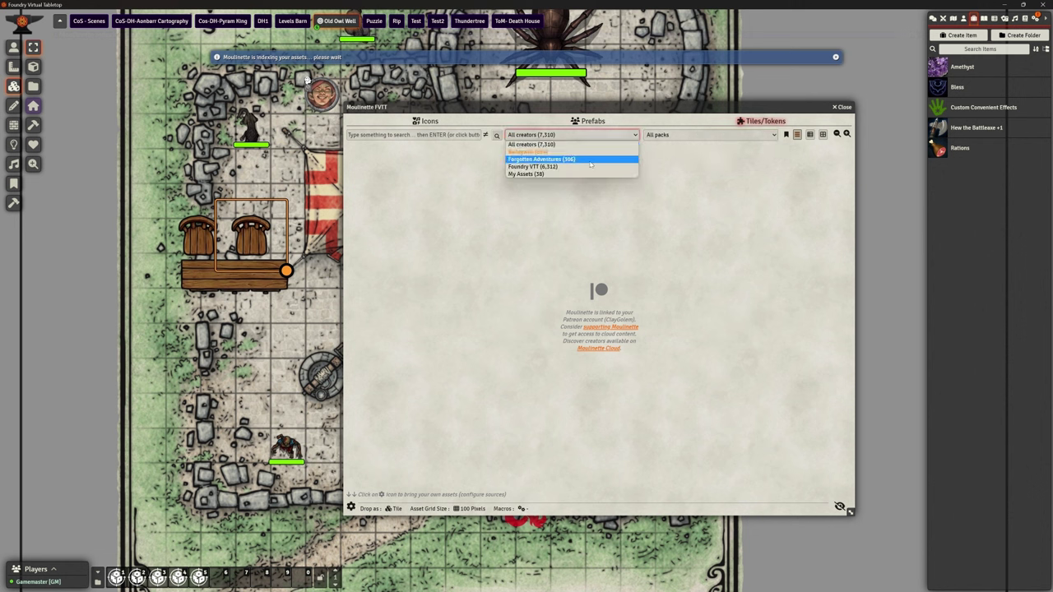
left_click(559, 173)
left_click(680, 136)
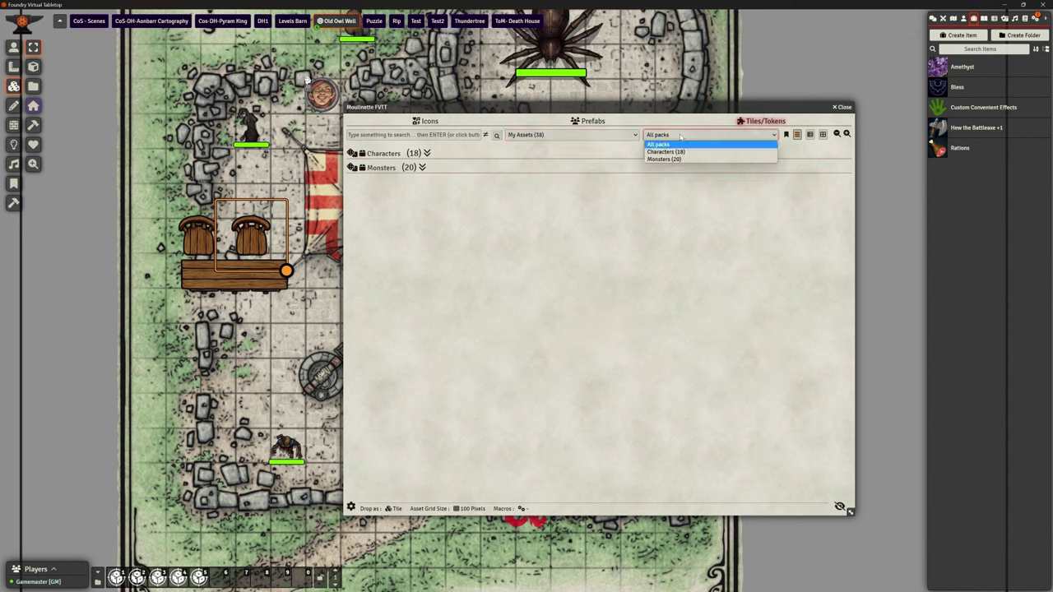
left_click(671, 151)
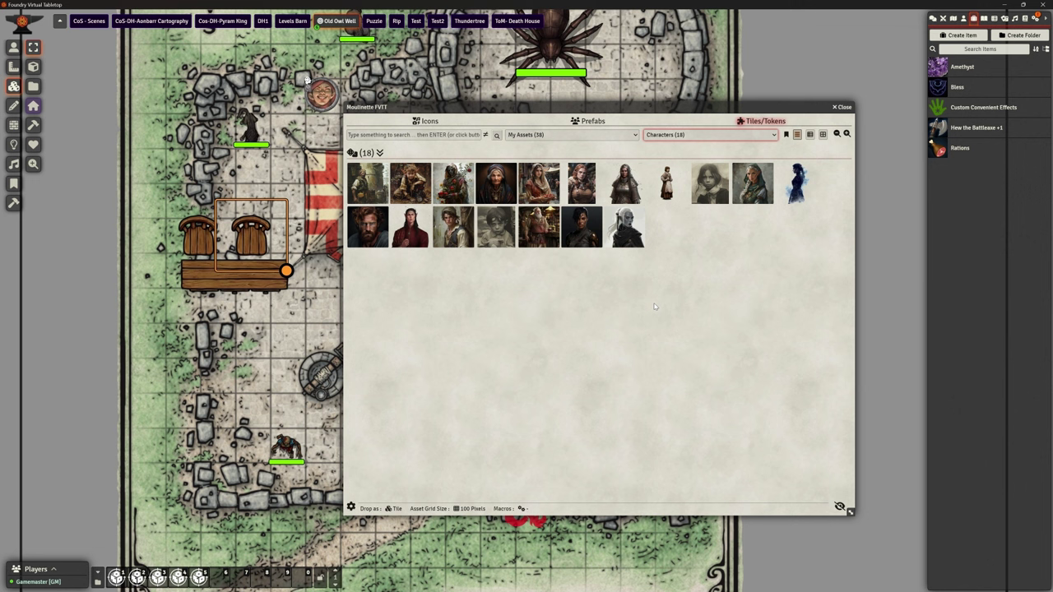
Step: Examine the indexing options in the Moulinette source configuration and close it
left_click(351, 507)
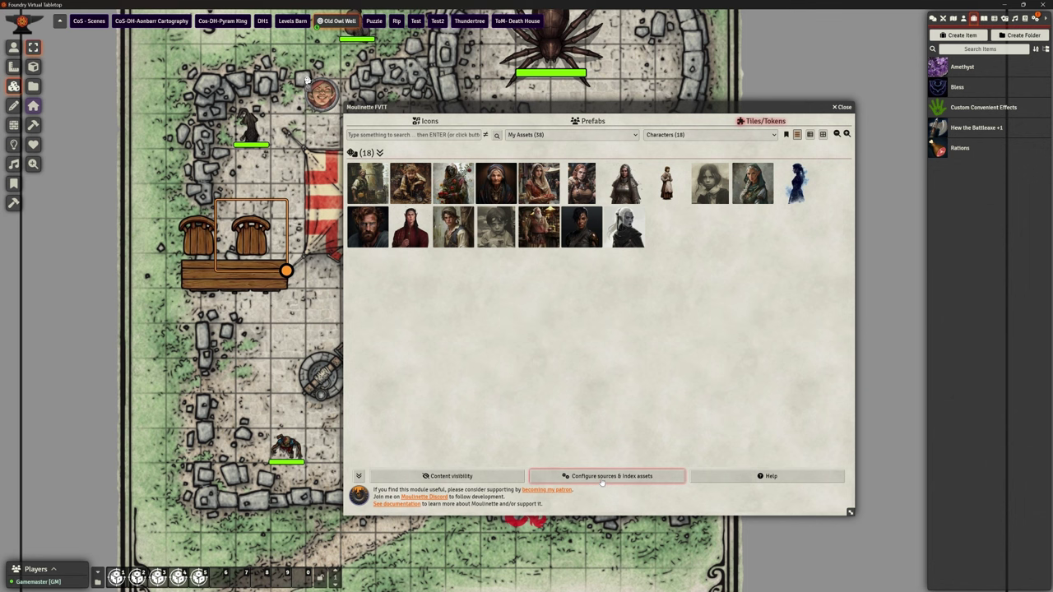
left_click(603, 477)
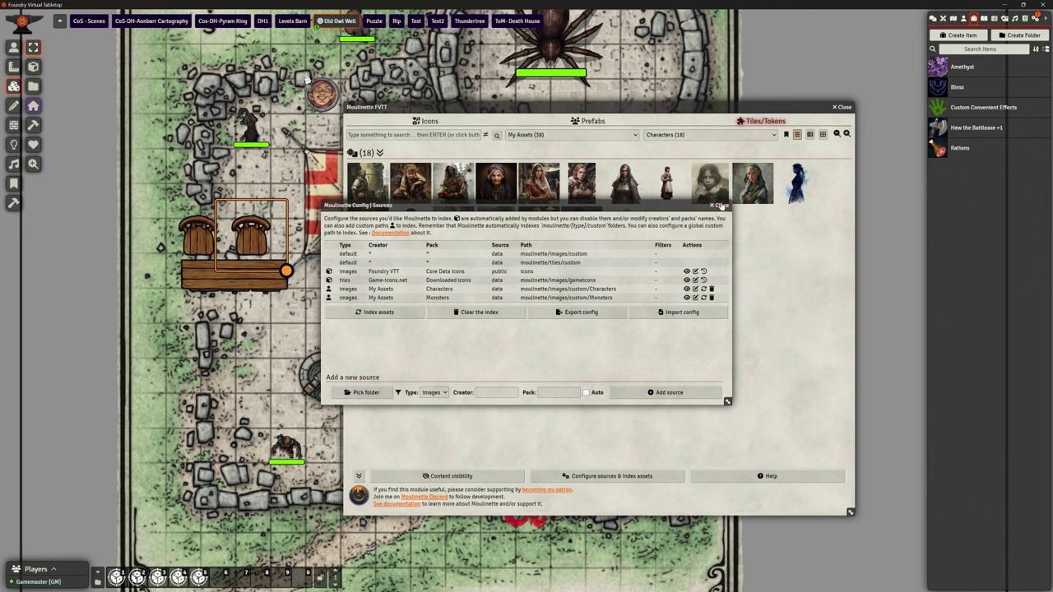
left_click(720, 206)
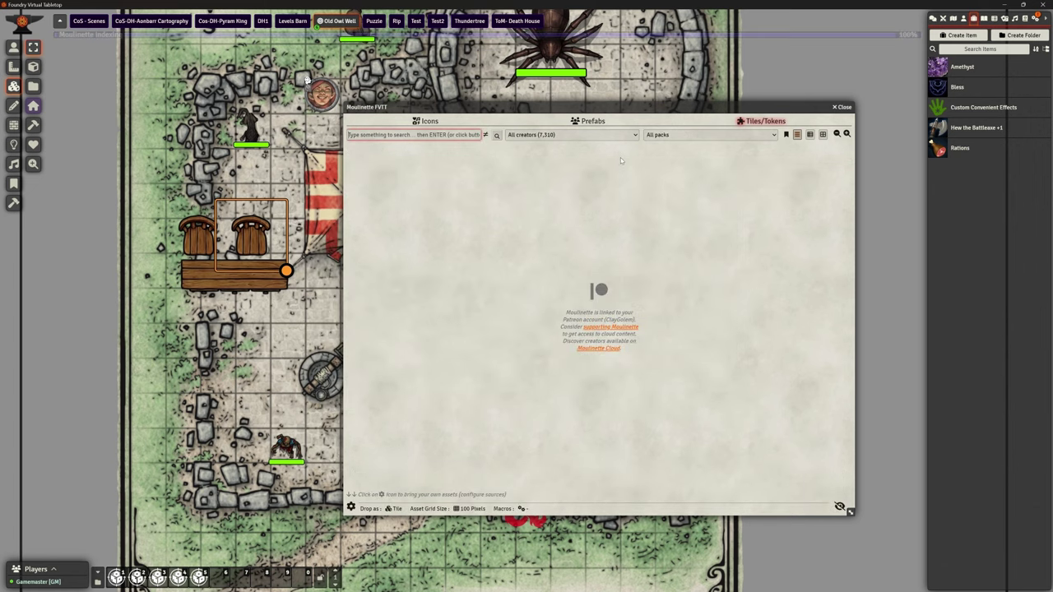
Step: Filter the tiles by My Assets and Characters again, and shrink and move the Moulinette window to uncover the map
left_click(619, 135)
left_click(629, 171)
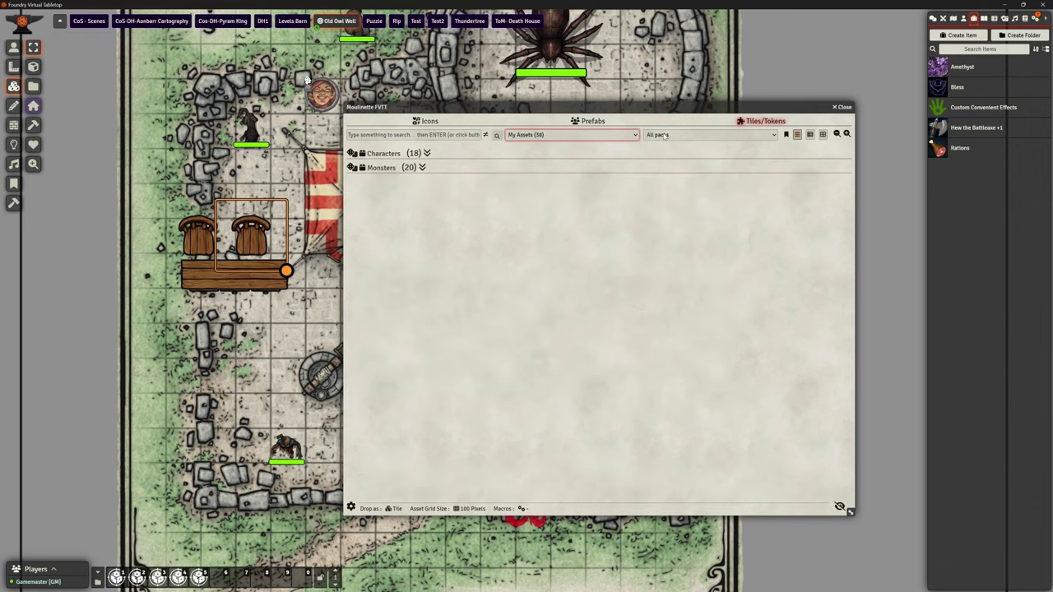
left_click(663, 134)
left_click(666, 152)
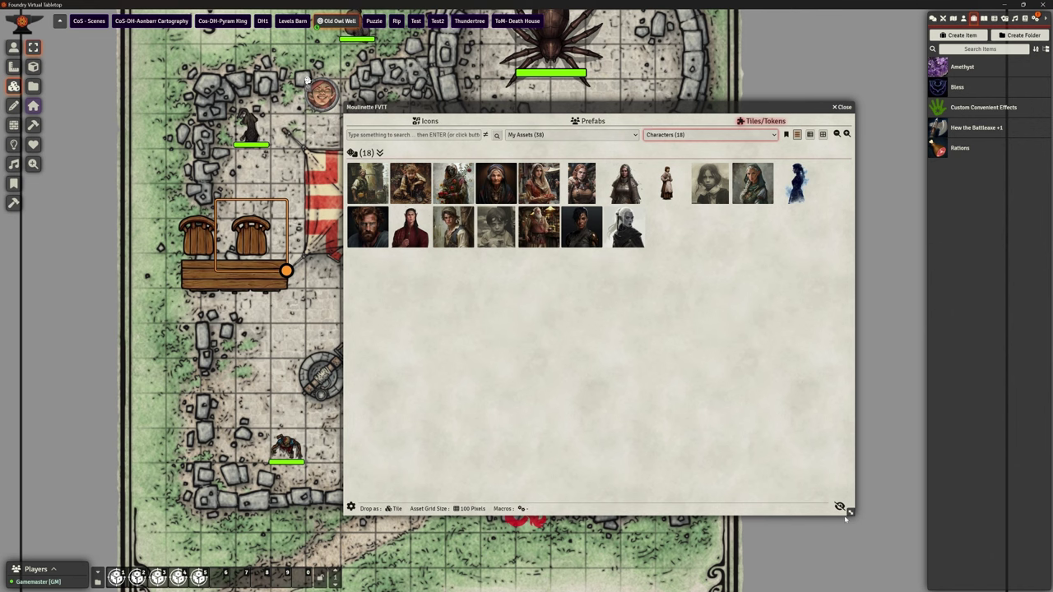
left_click_drag(850, 513, 630, 494)
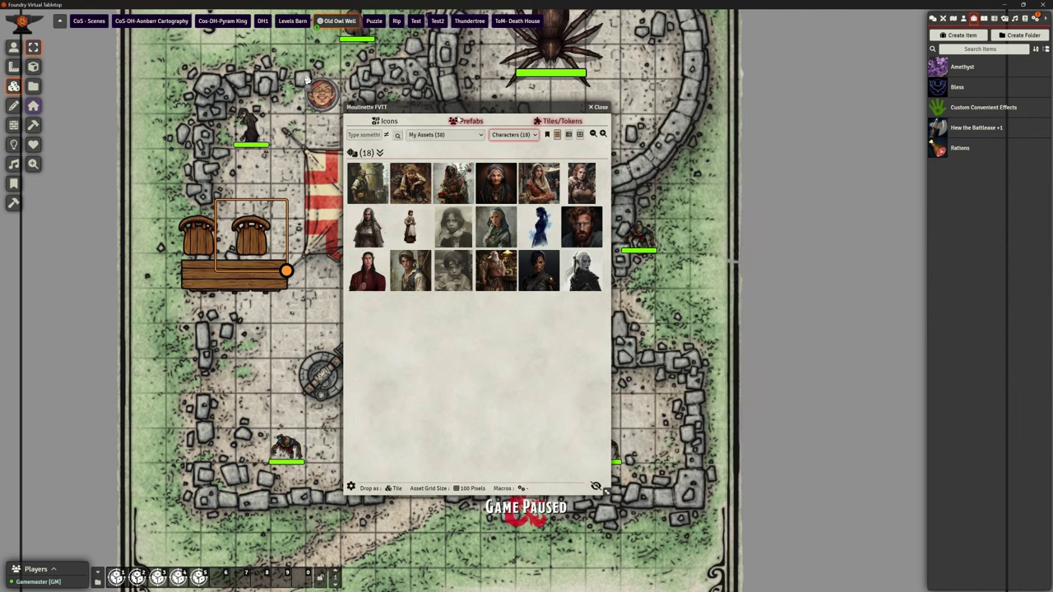
left_click_drag(507, 102, 771, 81)
Step: Place the red-robed man at reduced size and the armoured woman as tiles on the map, and delete both
left_click_drag(633, 249, 274, 363)
left_click_drag(393, 487, 215, 306)
left_click_drag(632, 204, 479, 198)
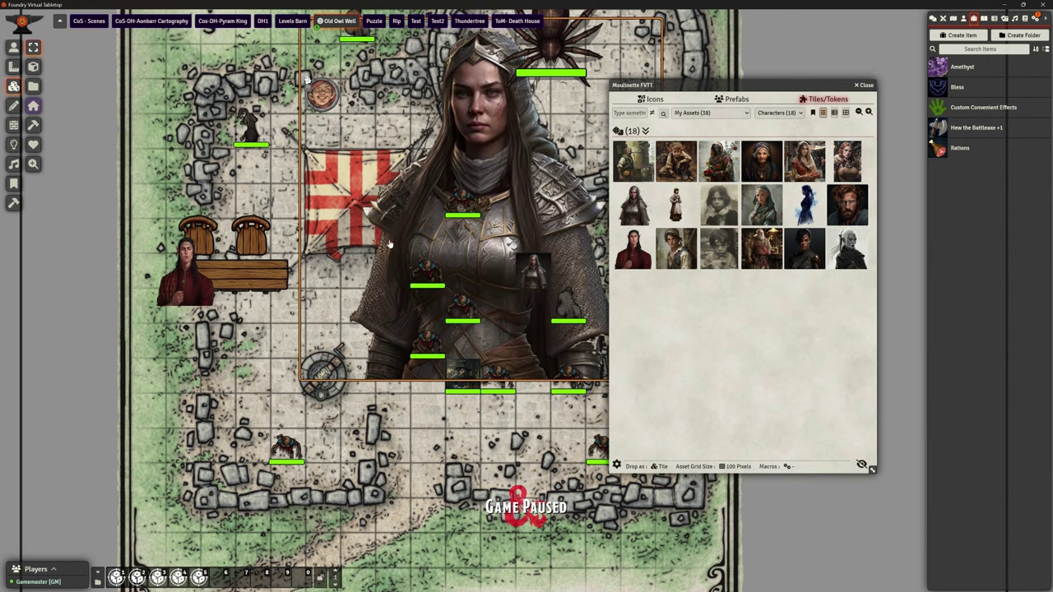
key("Delete")
left_click(187, 272)
key("Delete")
Step: Place the green-hooded elf woman portrait as a tile on the map and delete it
left_click_drag(723, 257, 705, 238)
left_click_drag(761, 205, 394, 276)
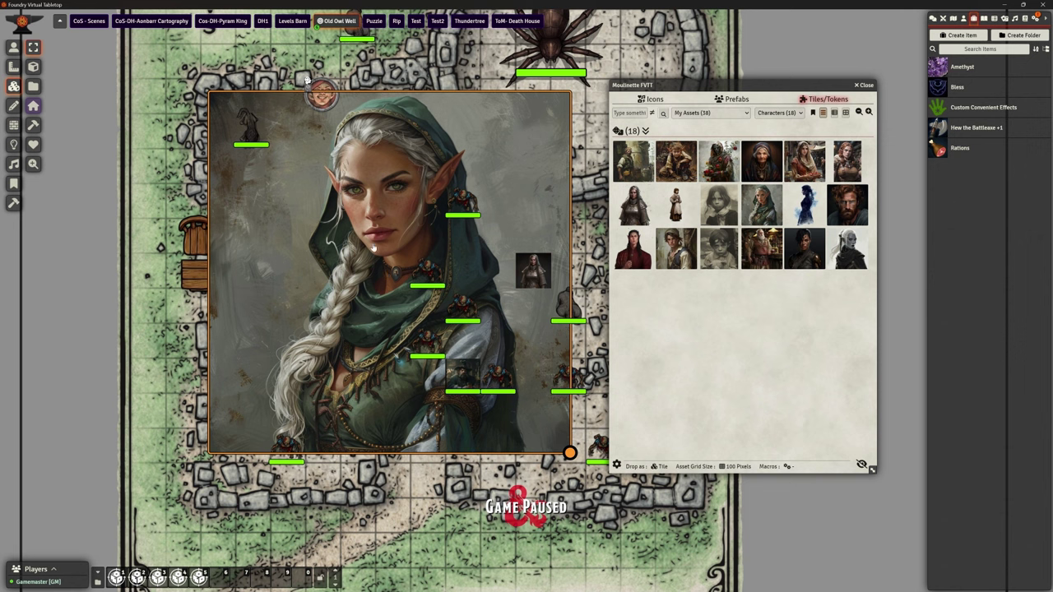
key("Delete")
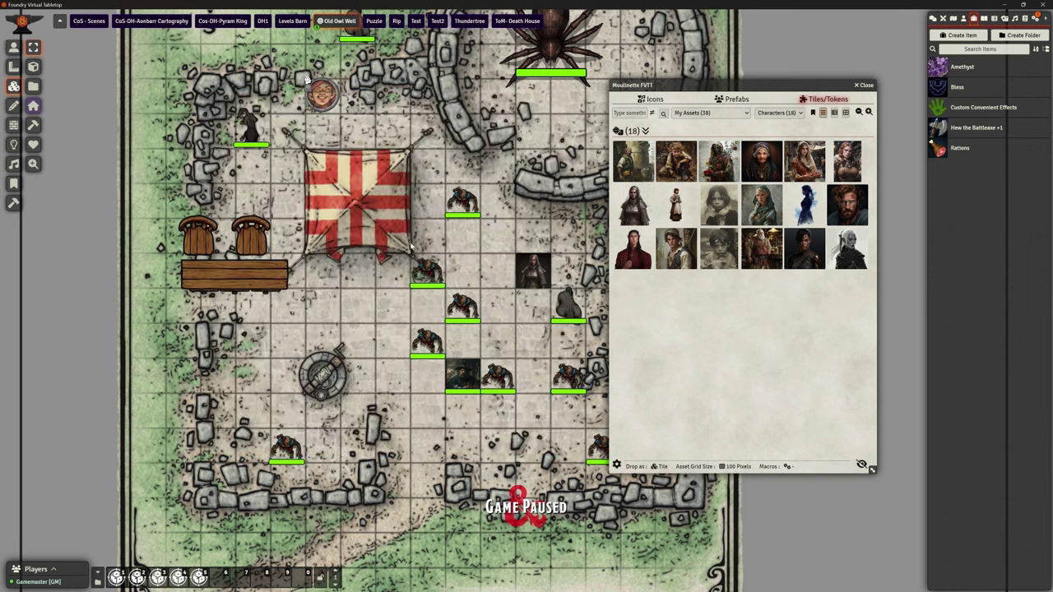
Step: Show the Actors directory, and place and delete the white-haired dark elf and the blue ghostly woman tiles in turn
left_click(962, 18)
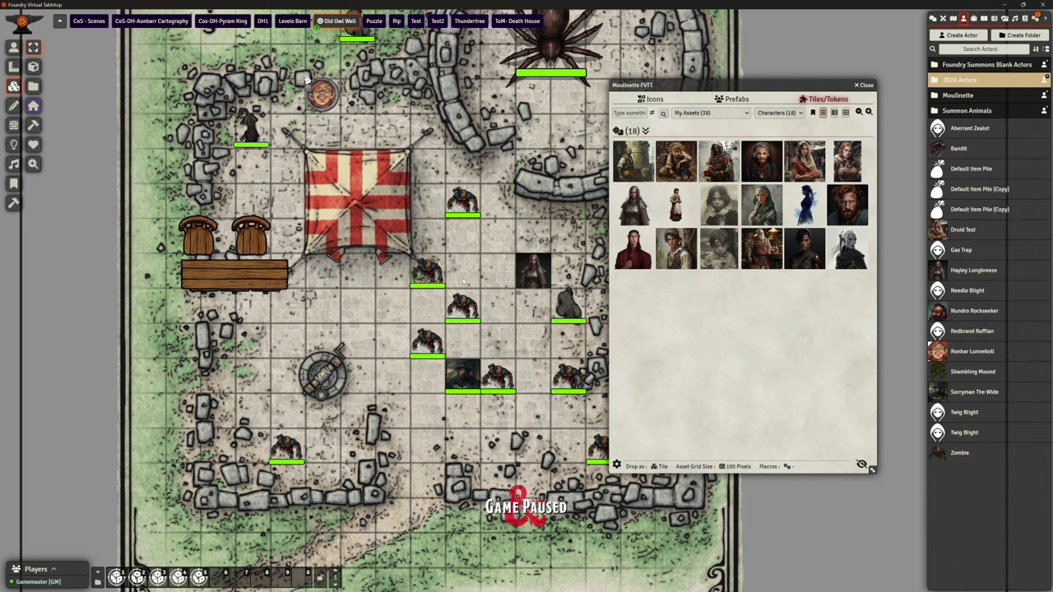
left_click_drag(839, 255, 445, 208)
left_click_drag(380, 176, 323, 257)
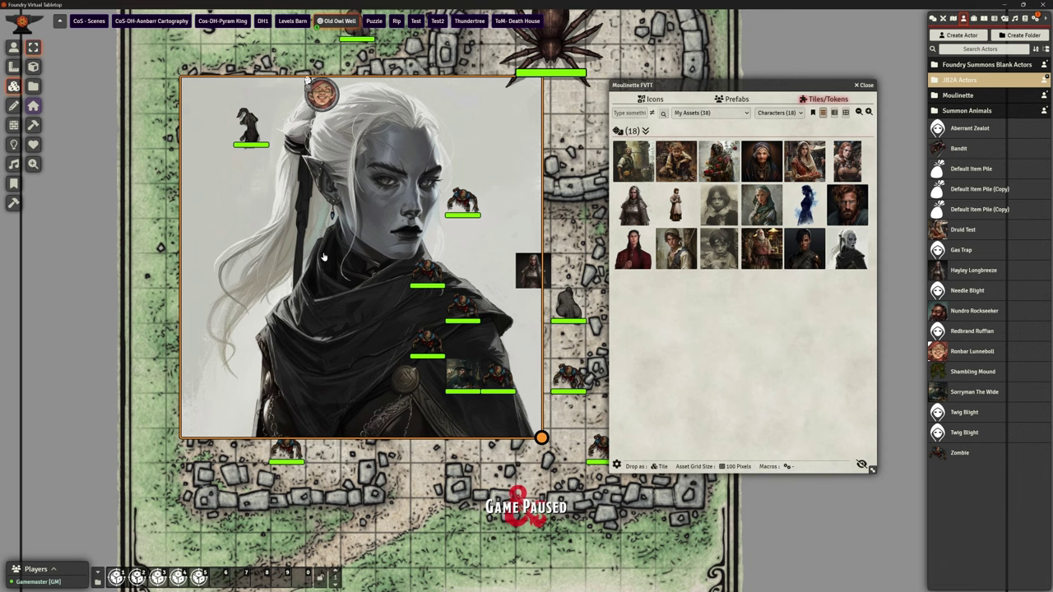
key("Delete")
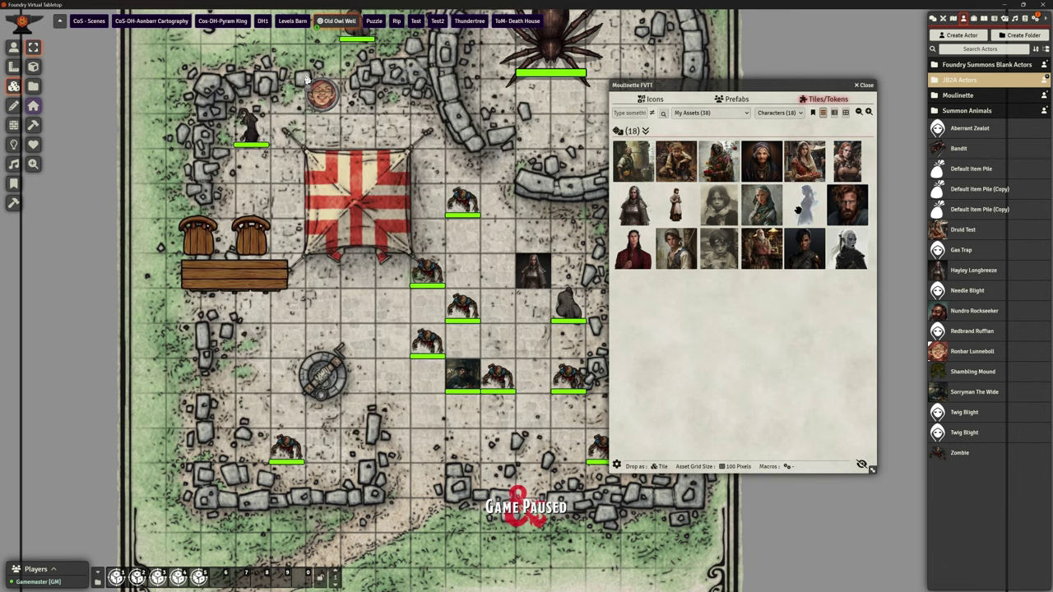
left_click_drag(794, 201, 447, 241)
key("Delete")
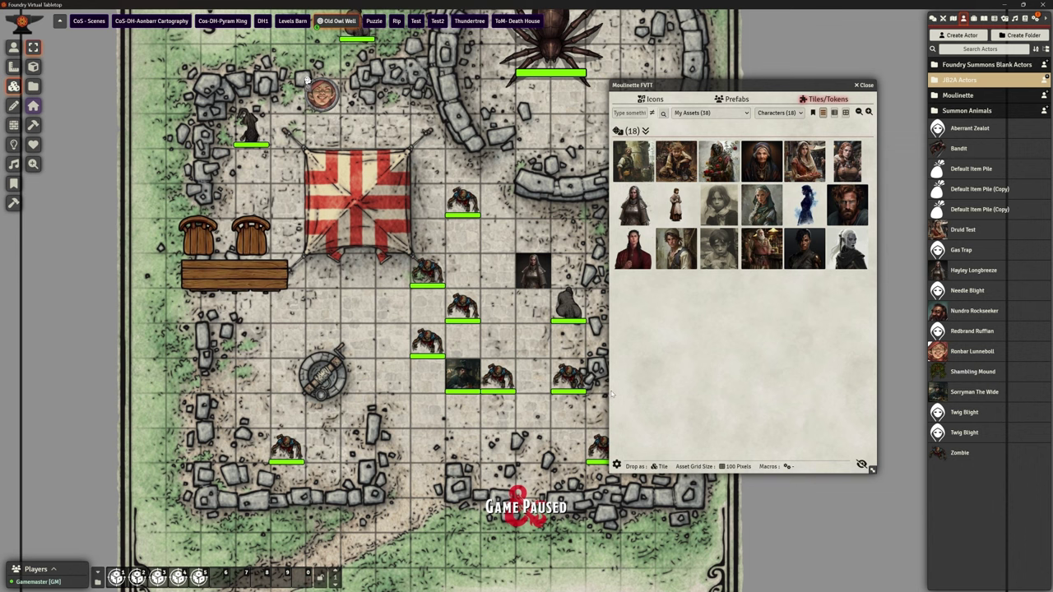
Step: Move and enlarge the Moulinette window, show all packs of My Assets, and expand the Monsters pack
left_click_drag(786, 85, 542, 92)
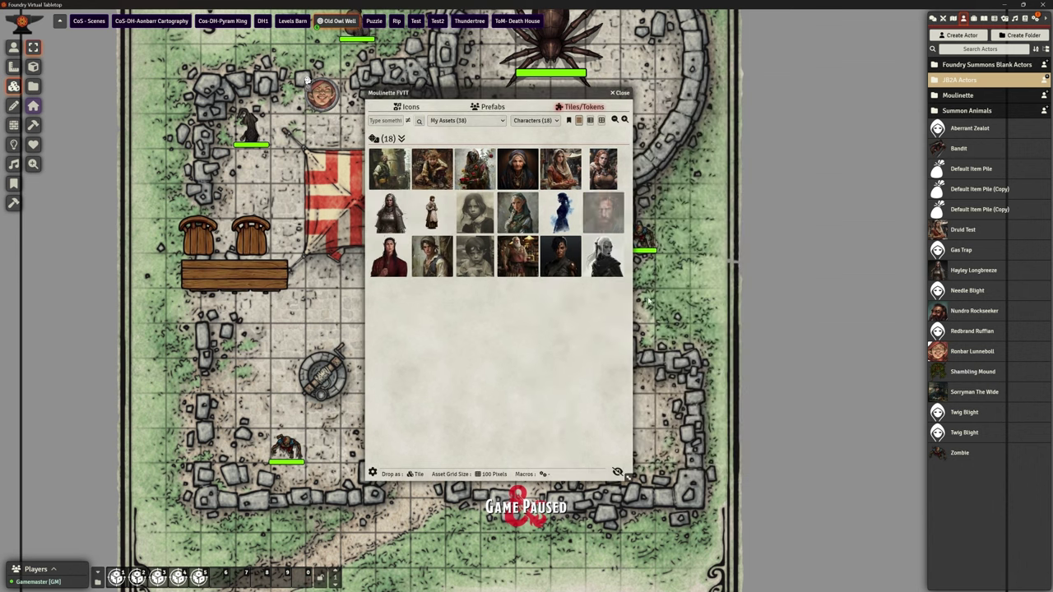
left_click_drag(625, 476, 917, 500)
left_click(710, 122)
left_click(709, 129)
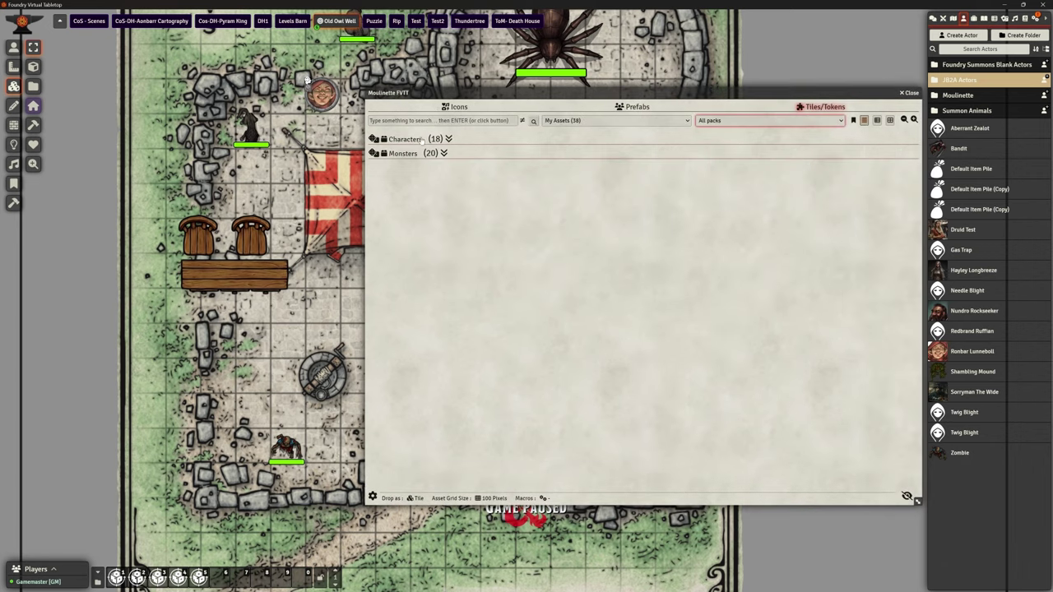
left_click(444, 156)
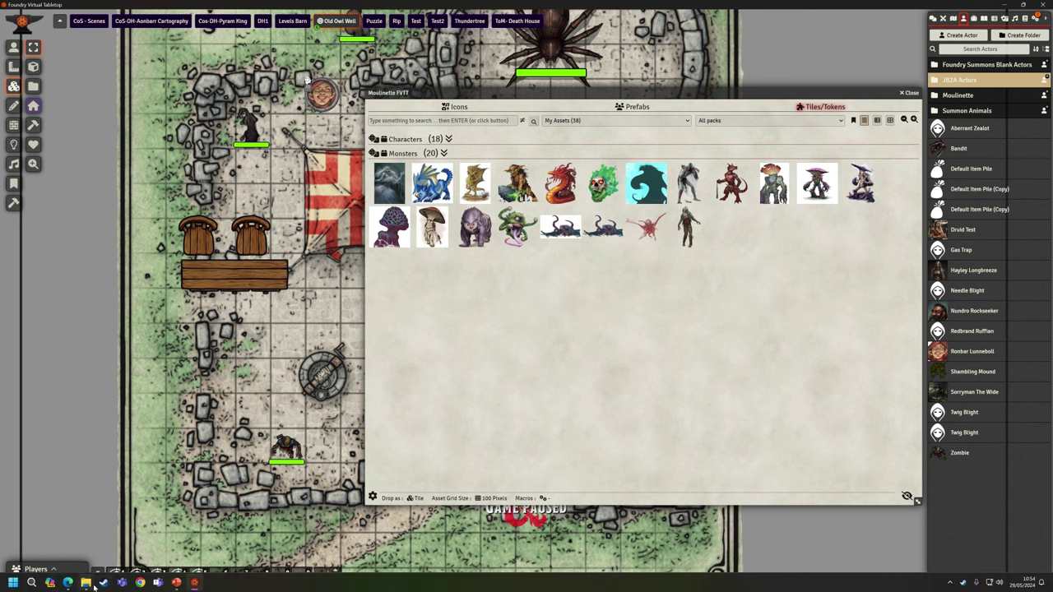
Step: Switch to File Explorer, open the moulinette/images/custom/Monsters folder, and create a subfolder named Undead in it
mouse_move(86, 582)
left_click(43, 537)
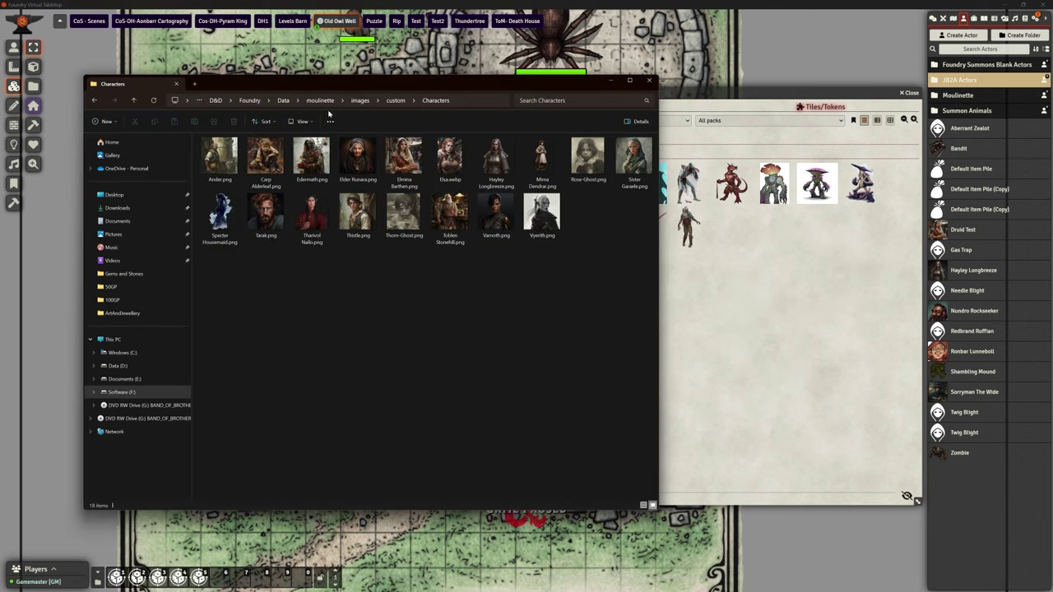
left_click(396, 102)
double_click(239, 172)
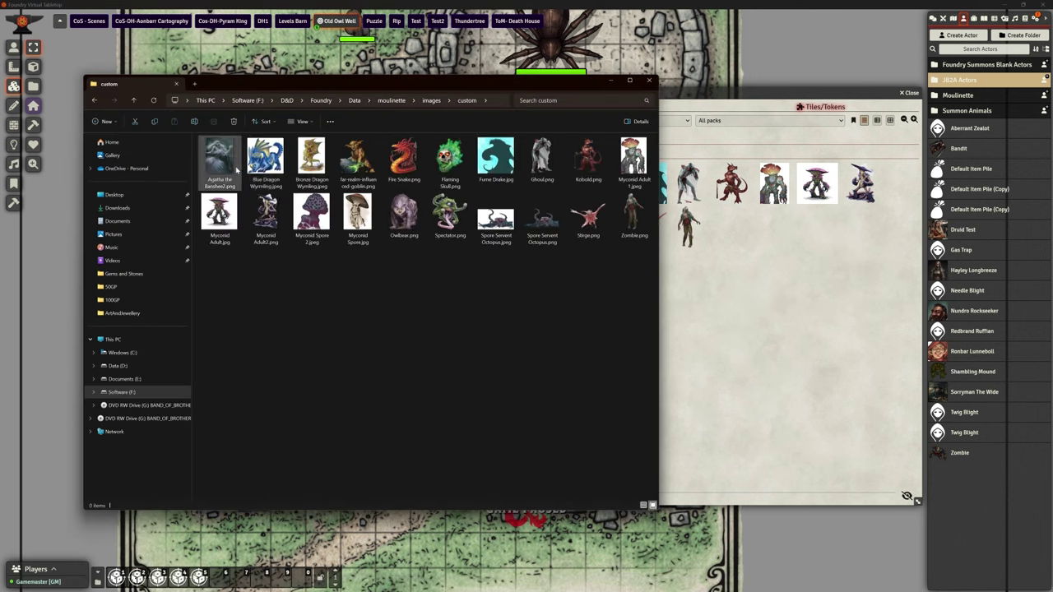
right_click(393, 336)
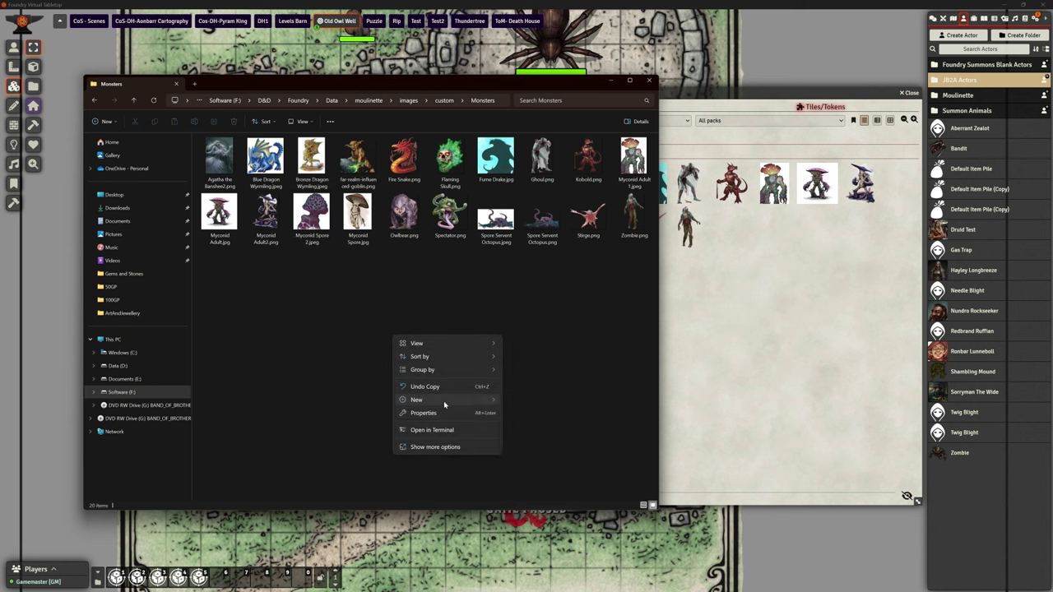
mouse_move(445, 404)
left_click(543, 400)
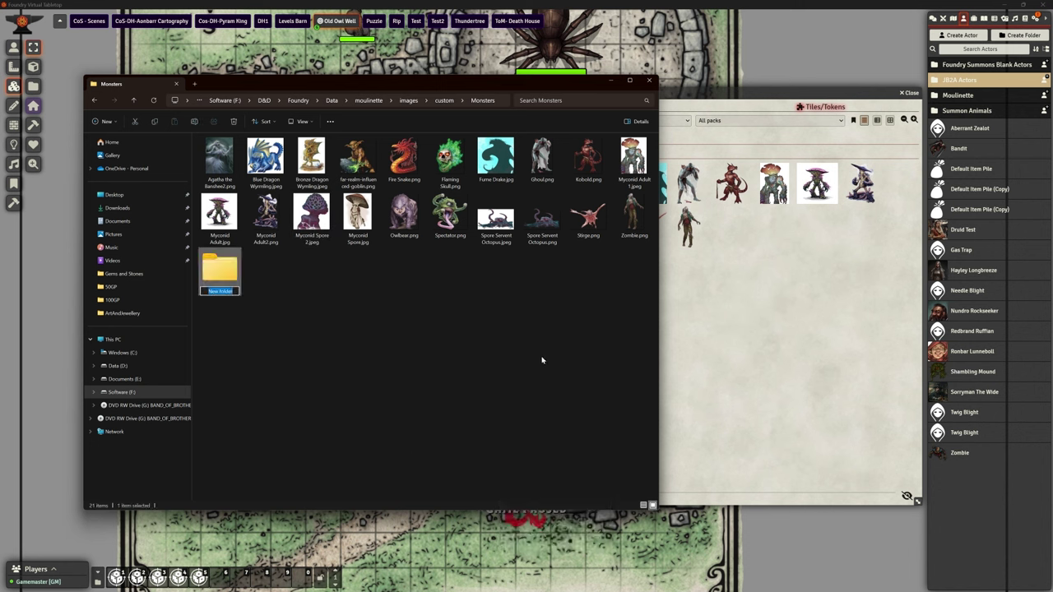
type("Undead")
key("Return")
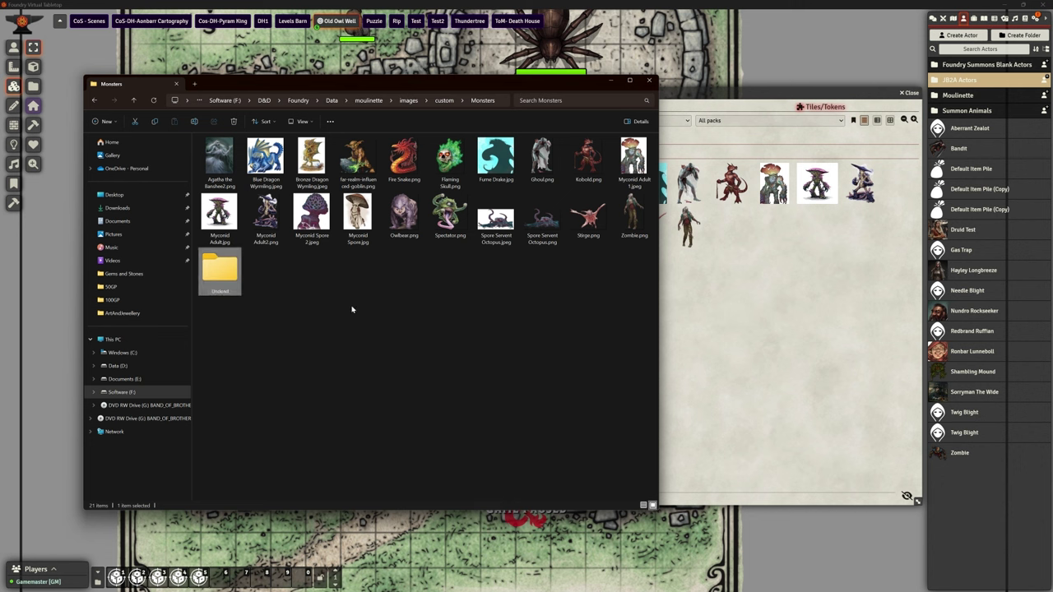
Step: Move Zombie.png, Agatha the Banshee2.png, Ghoul.png and Flaming Skull.png into the Undead folder
left_click_drag(634, 213, 220, 271)
left_click_drag(218, 158, 637, 236)
left_click_drag(495, 158, 587, 216)
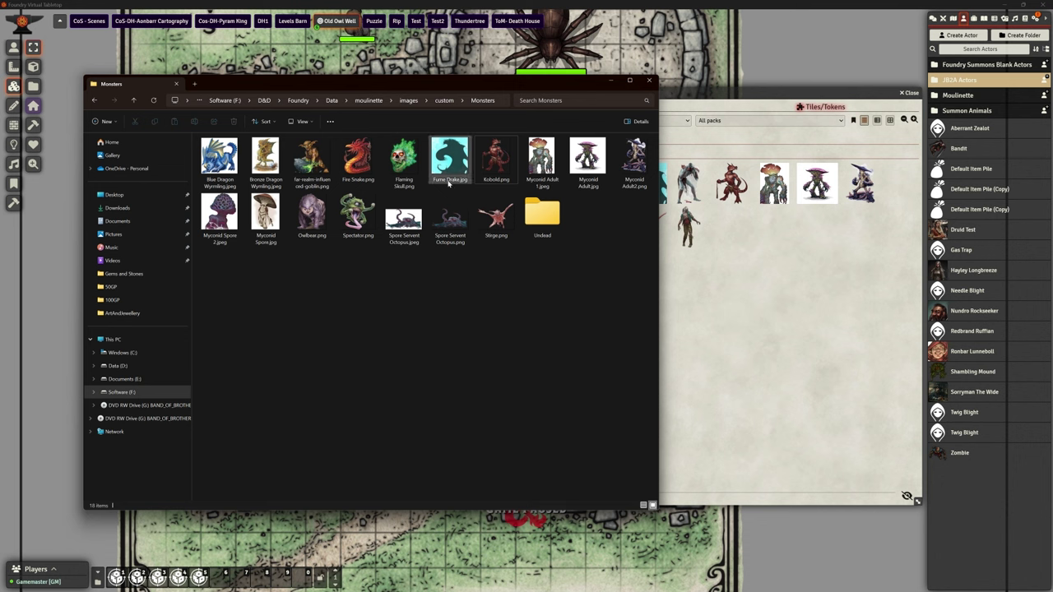
left_click_drag(404, 156, 543, 217)
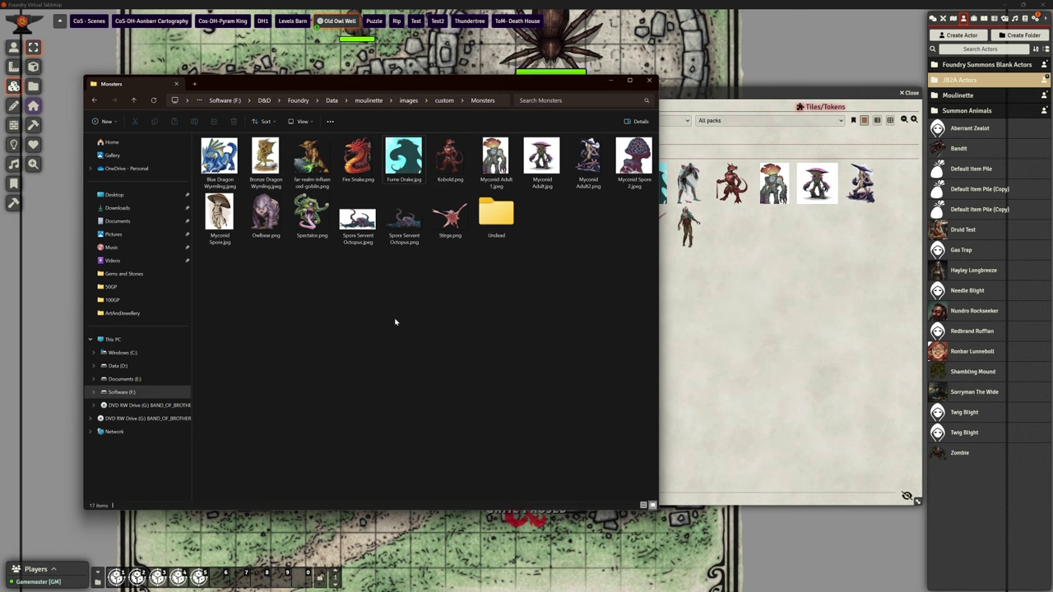
Step: Return to Foundry VTT, index the assets of the configured sources again, and list the tiles of My Assets
key("alt+Tab")
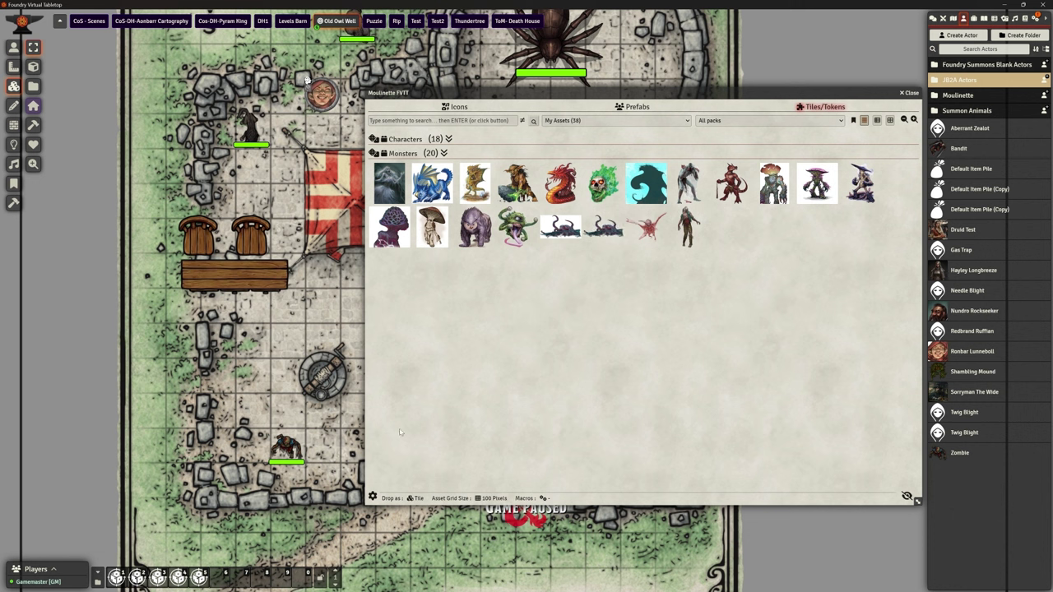
left_click(372, 498)
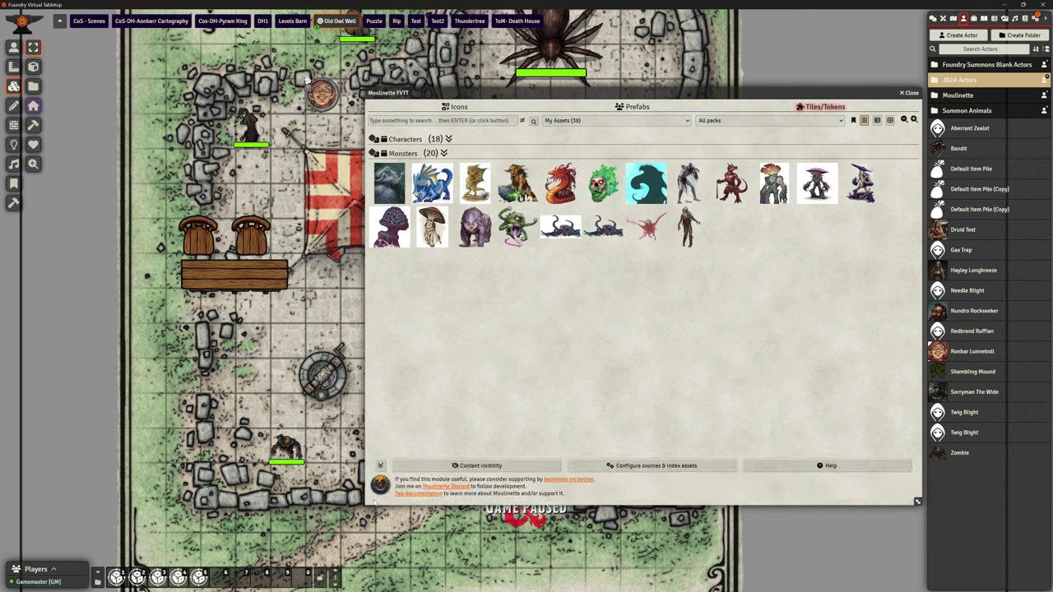
left_click(622, 468)
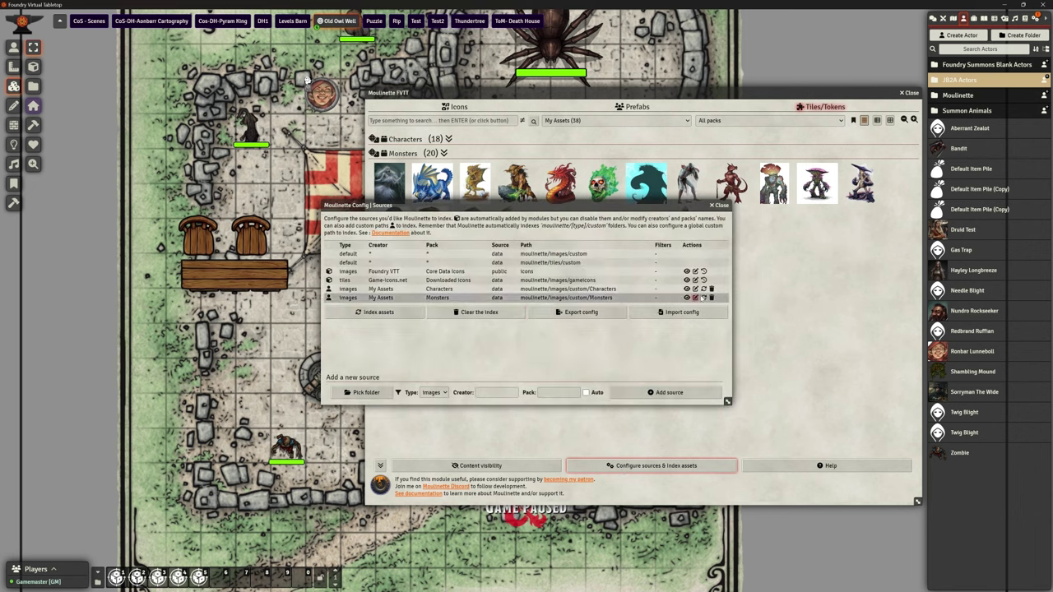
left_click(378, 312)
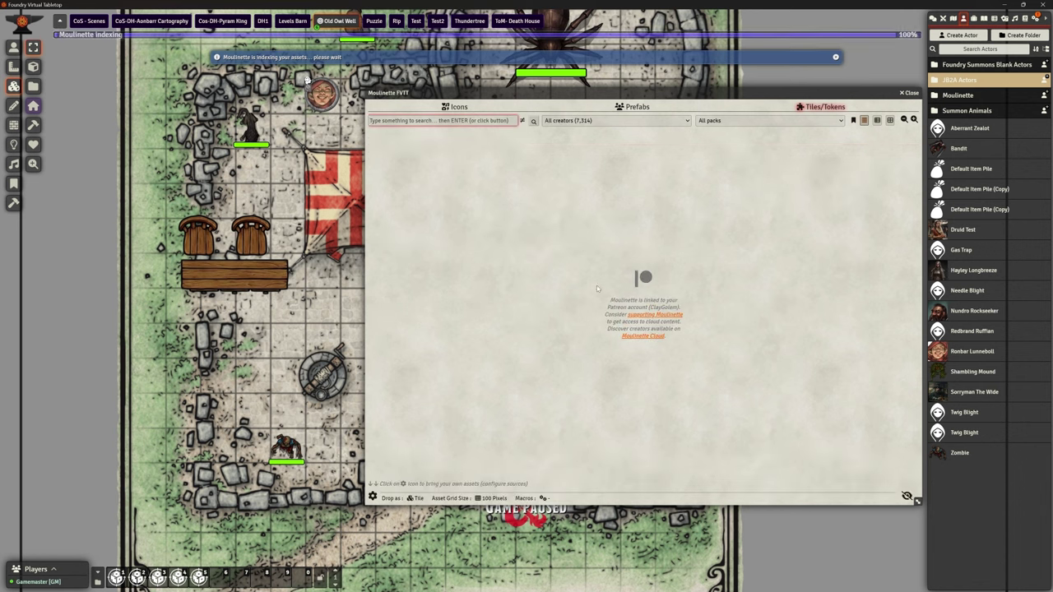
left_click(589, 121)
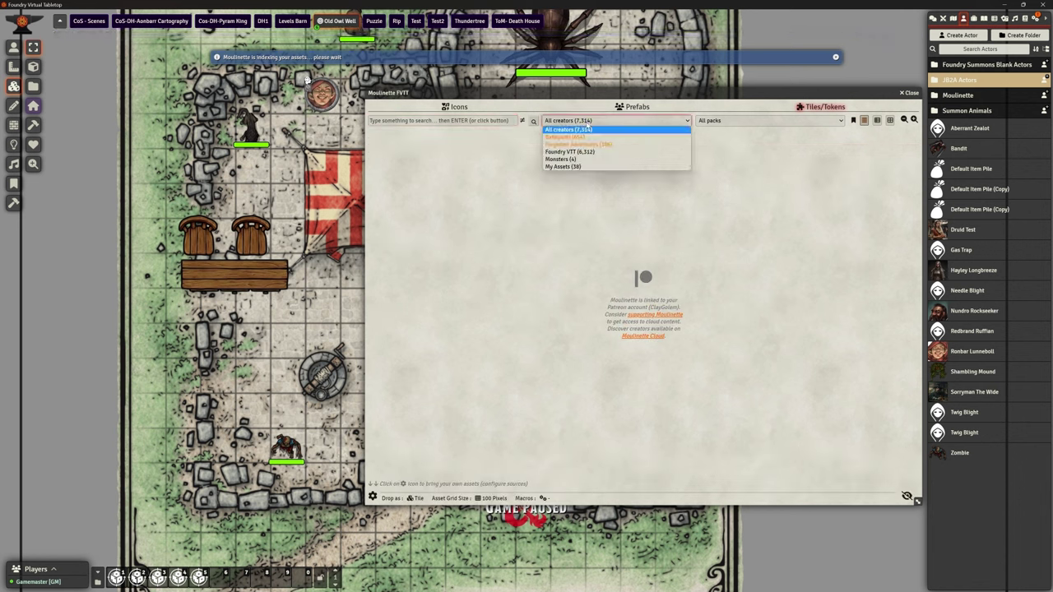
left_click(589, 167)
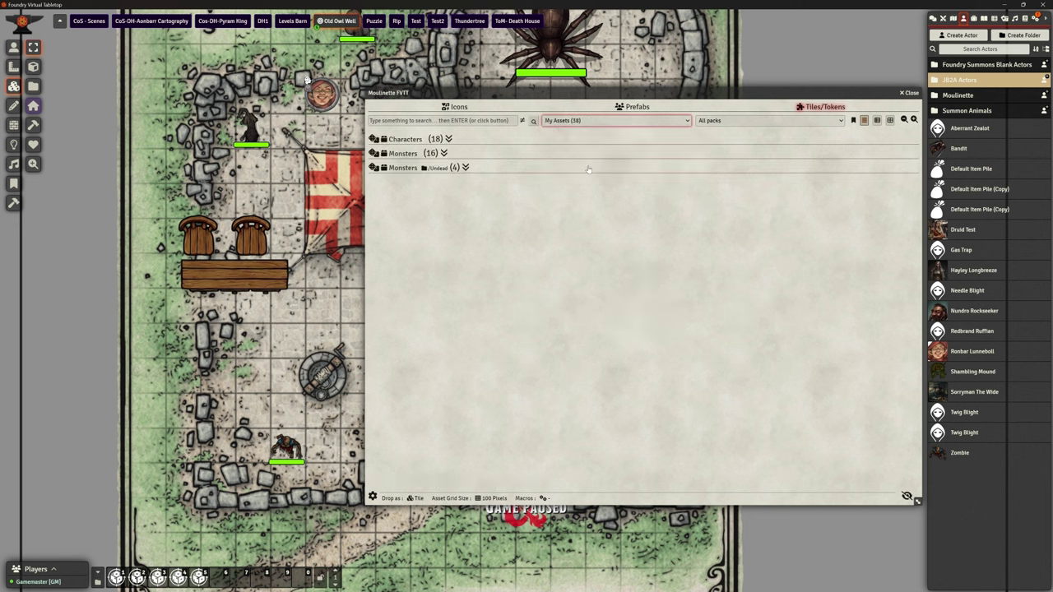
Step: Expand the Monsters and Monsters/Undead packs of My Assets, and compare them with the tiles of the Monsters creator
left_click(466, 167)
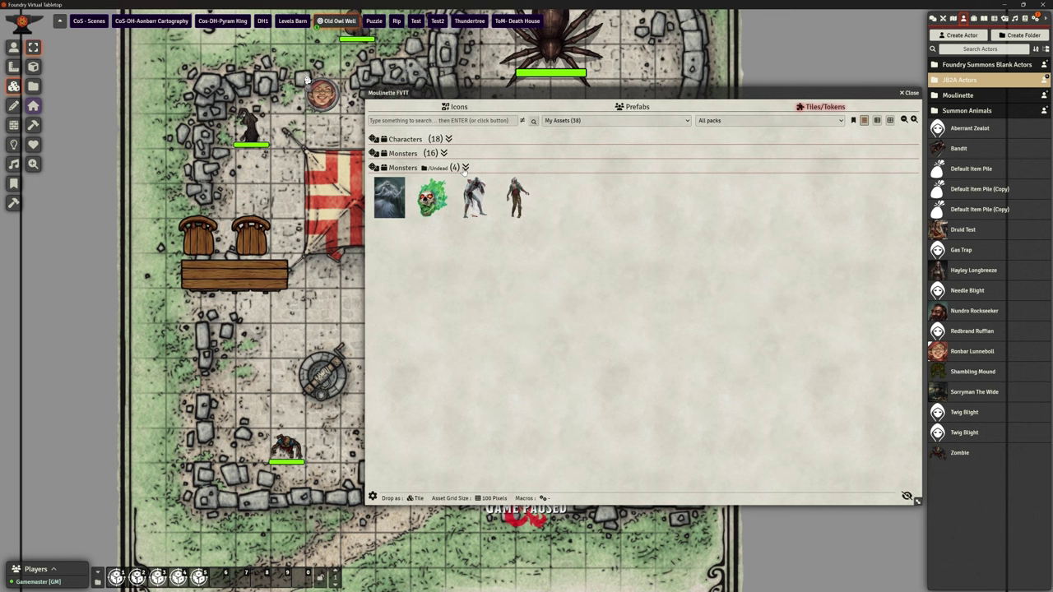
left_click(443, 153)
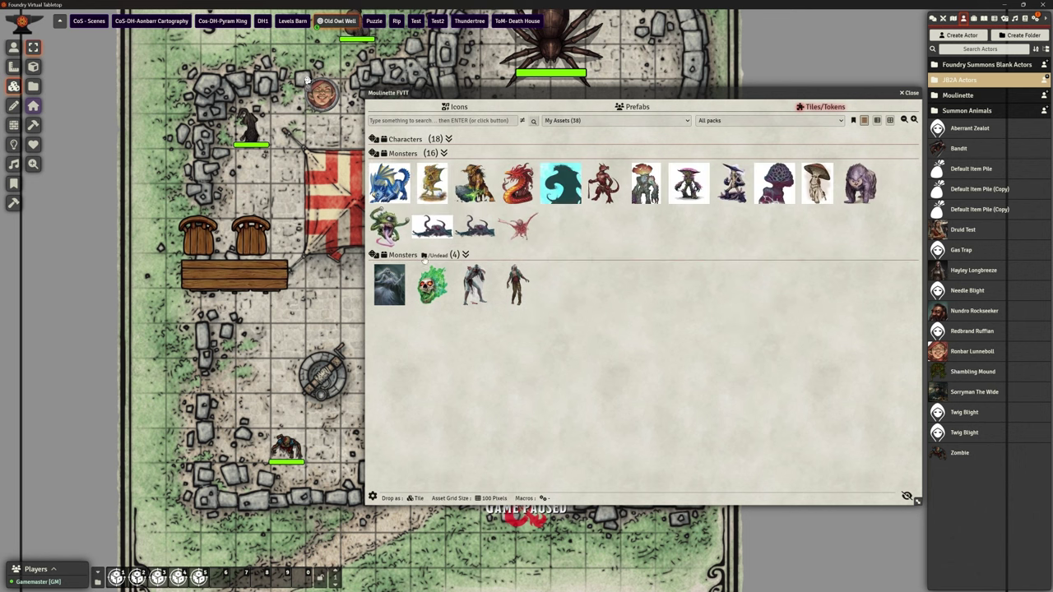
left_click(588, 120)
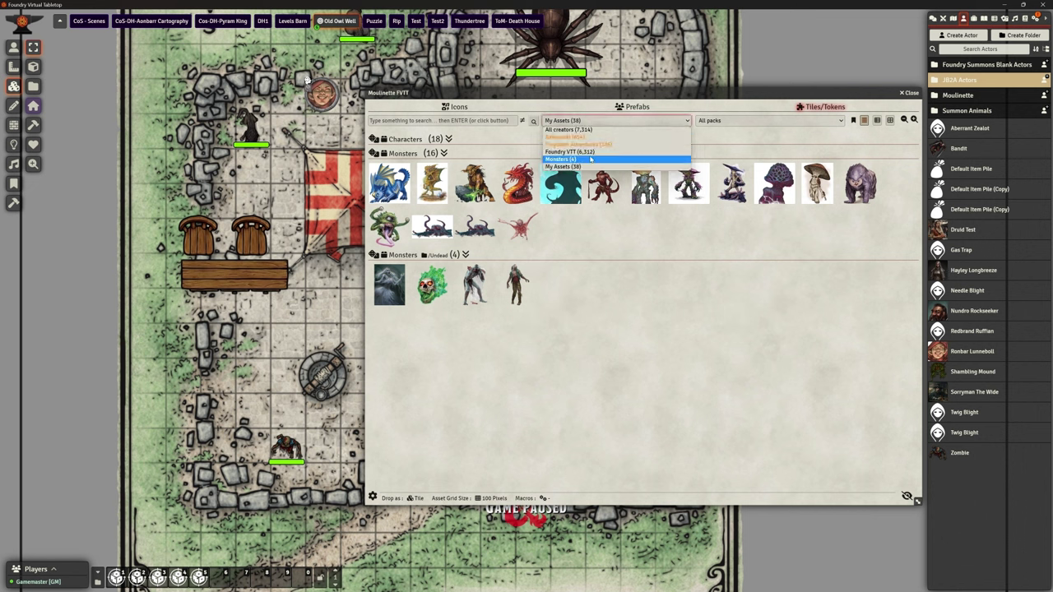
left_click(590, 159)
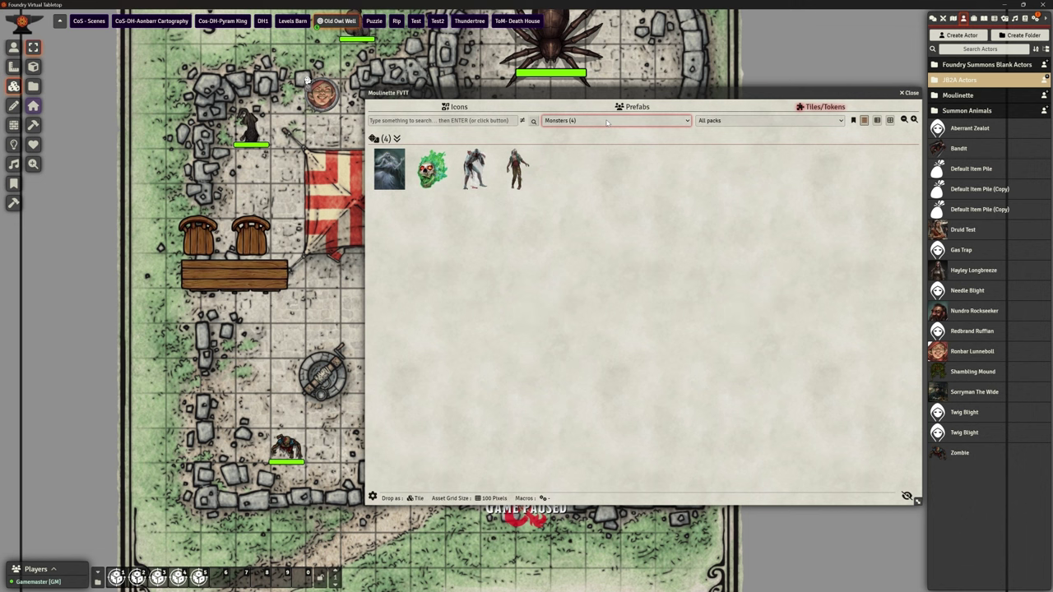
left_click(607, 122)
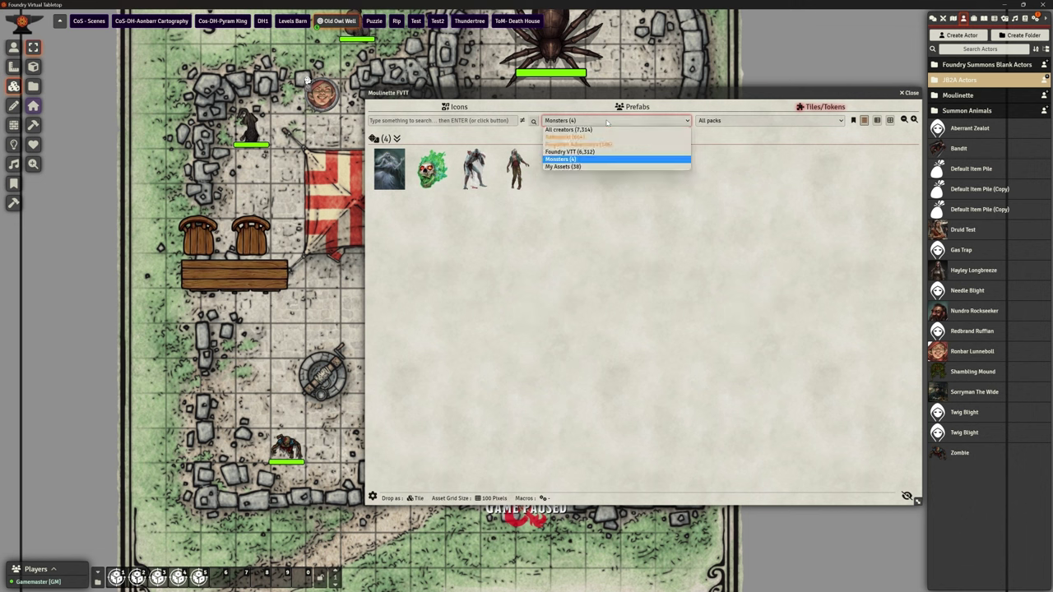
left_click(603, 166)
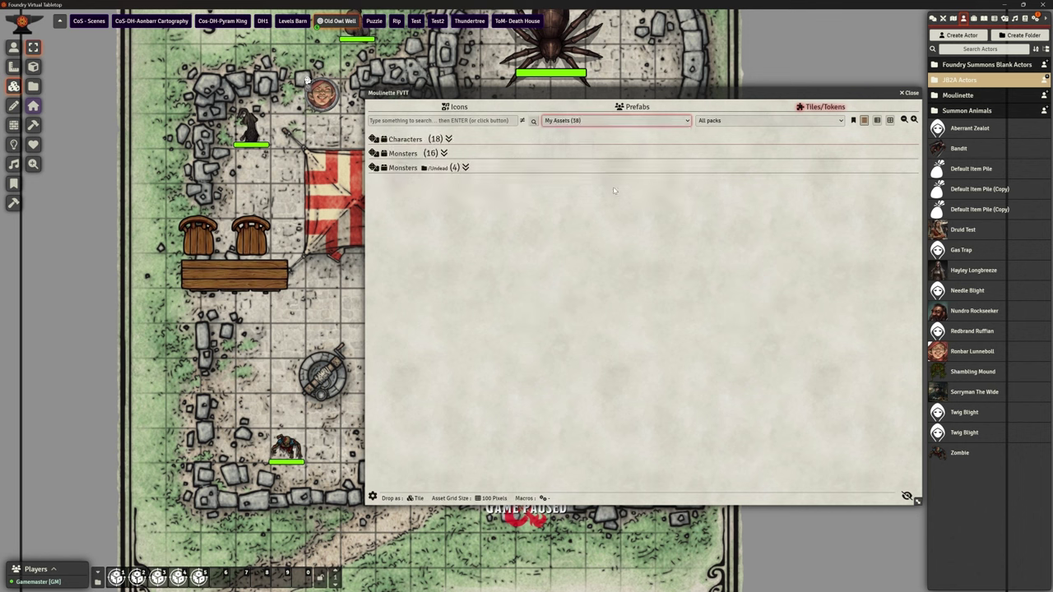
Step: Filter My Assets to the Monsters pack and expand its main group and the Undead subfolder
left_click(736, 121)
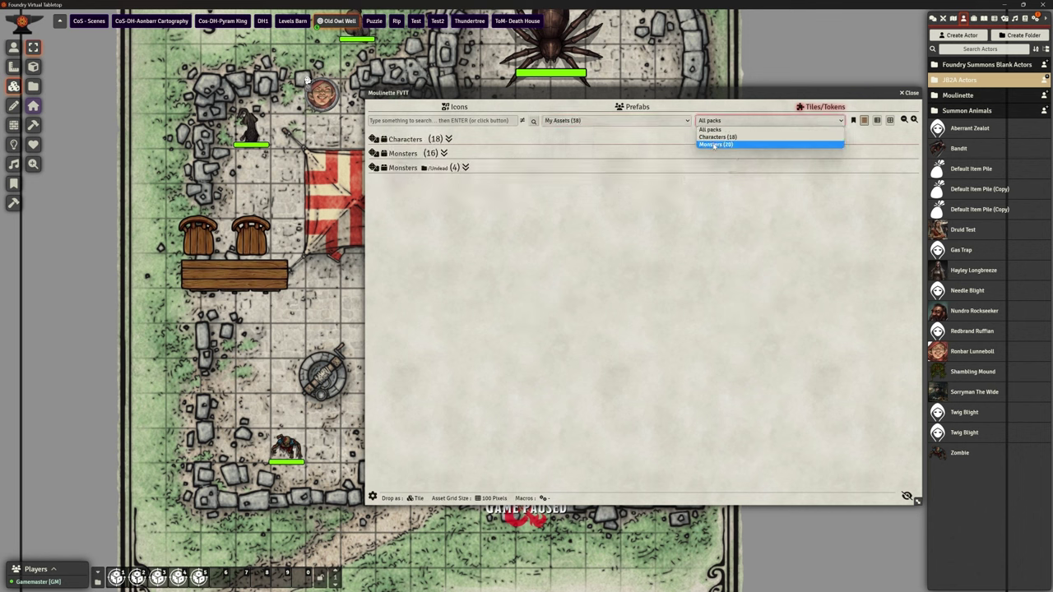
left_click(713, 146)
left_click(401, 138)
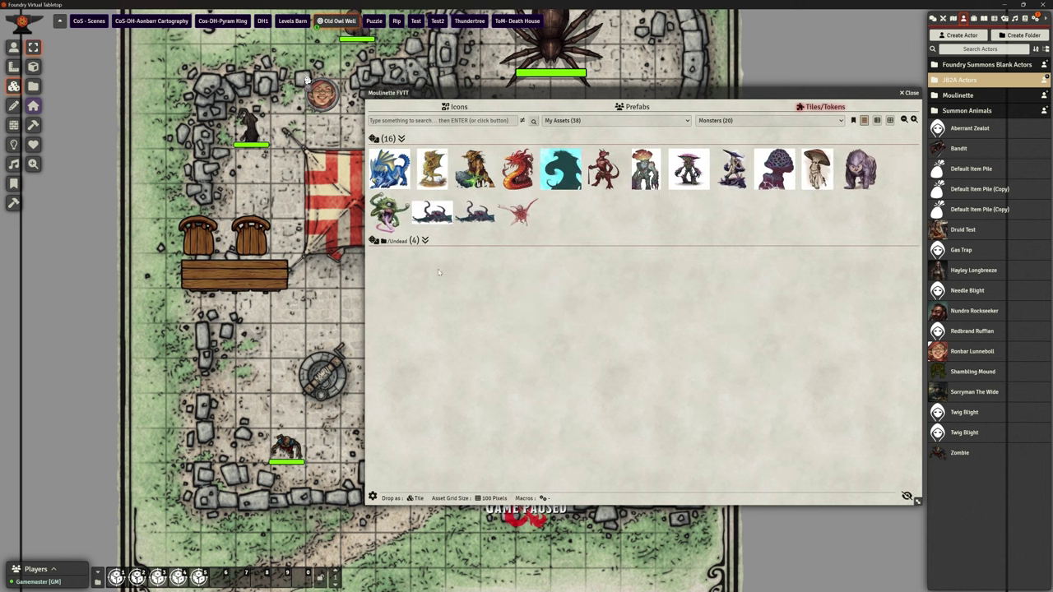
left_click(425, 241)
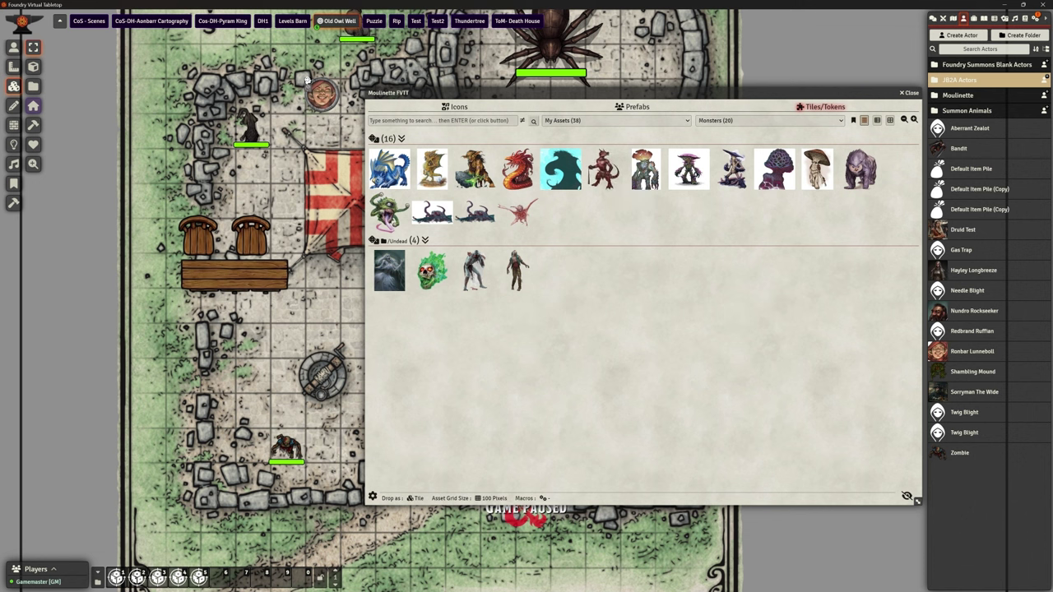
Step: Switch to File Explorer and browse from the custom images to the moulinette/tiles/baileywiki/baileywiki-maps/maps folder
mouse_move(212, 587)
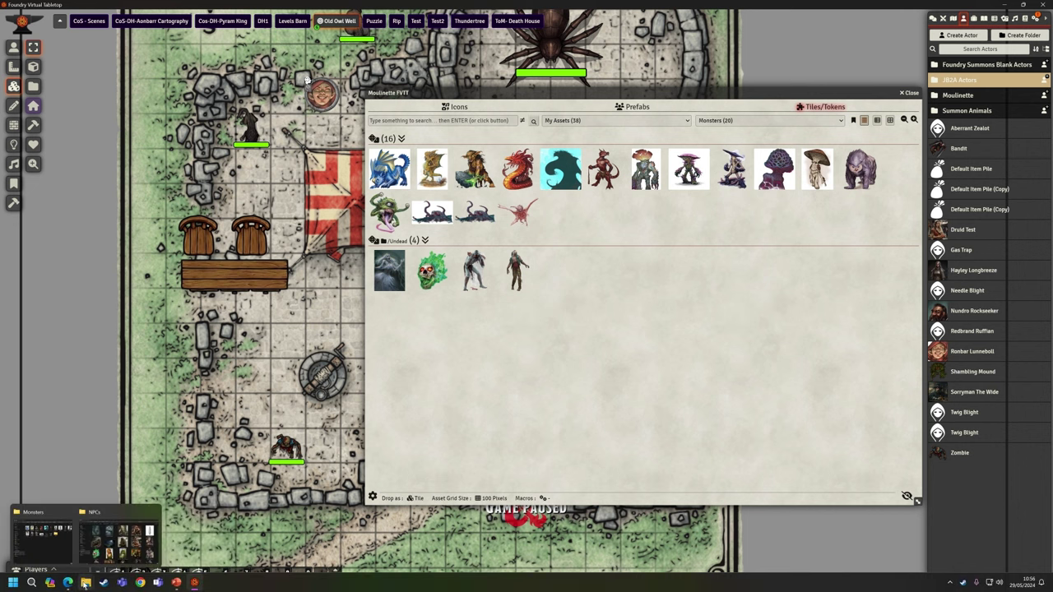
left_click(48, 535)
left_click_drag(485, 85, 659, 116)
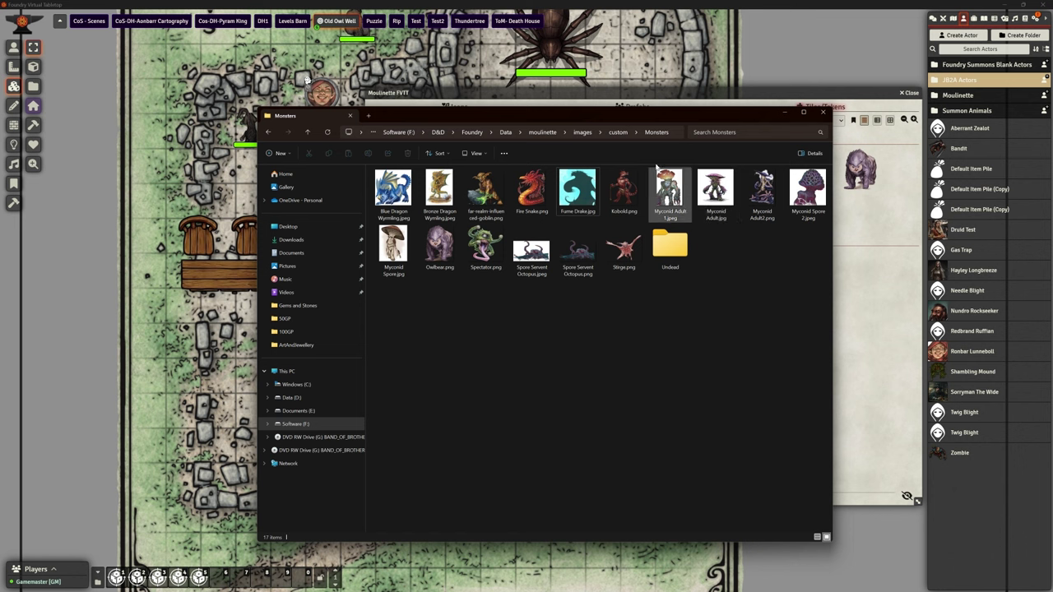
left_click(583, 133)
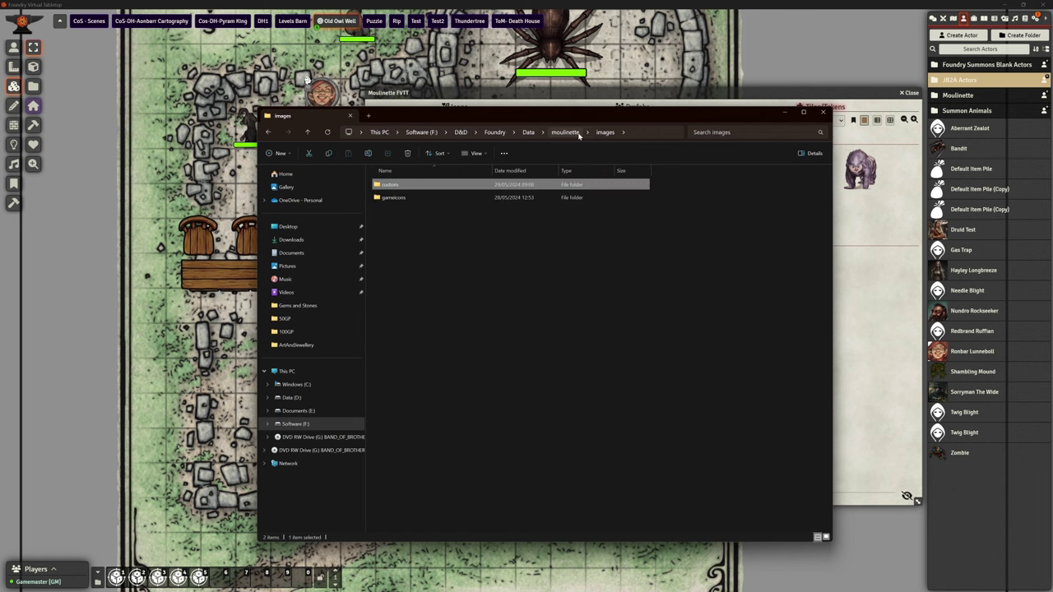
left_click(566, 133)
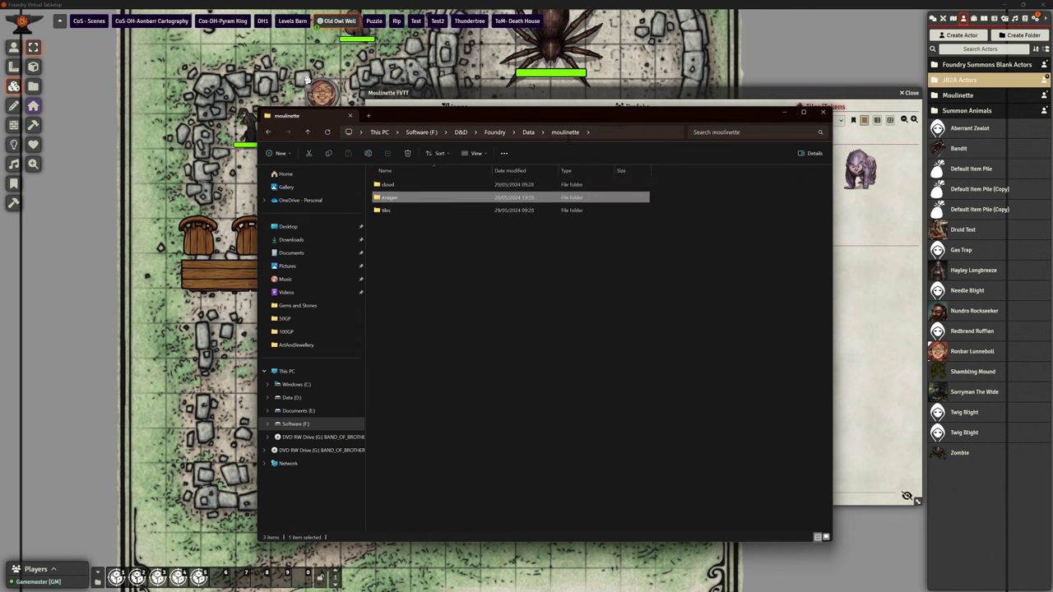
double_click(401, 211)
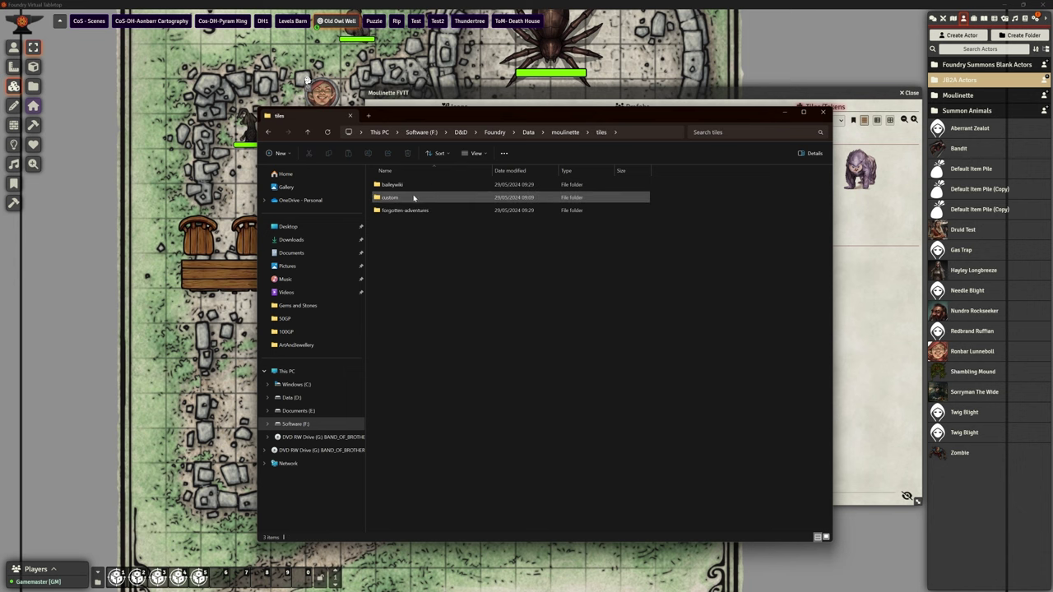
double_click(404, 186)
double_click(403, 185)
double_click(400, 186)
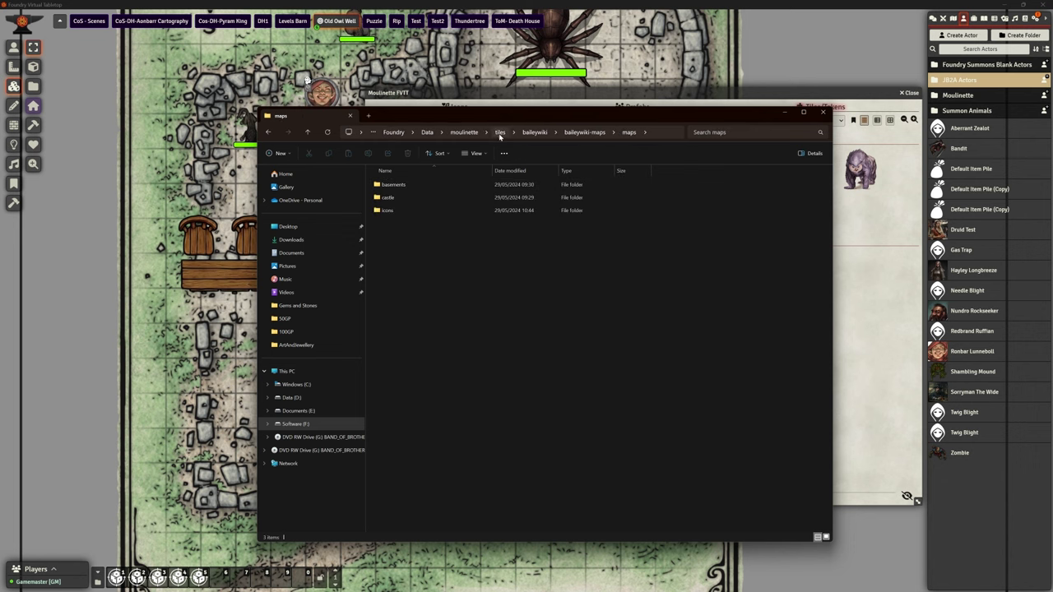
Step: View the moulinette/tiles/custom/CoS folder and return to Foundry VTT
left_click(500, 133)
double_click(393, 199)
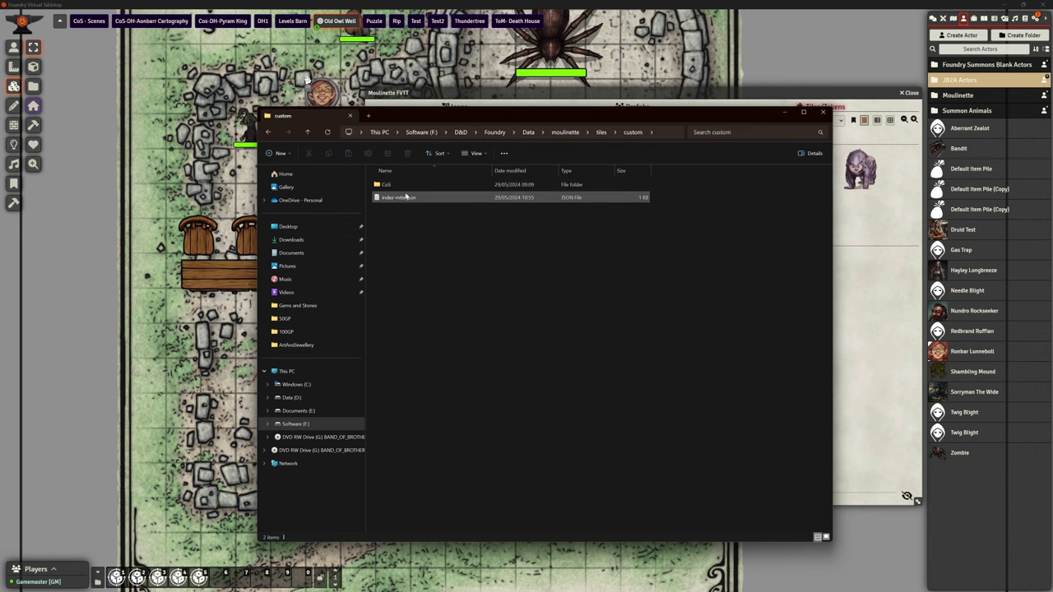
double_click(410, 185)
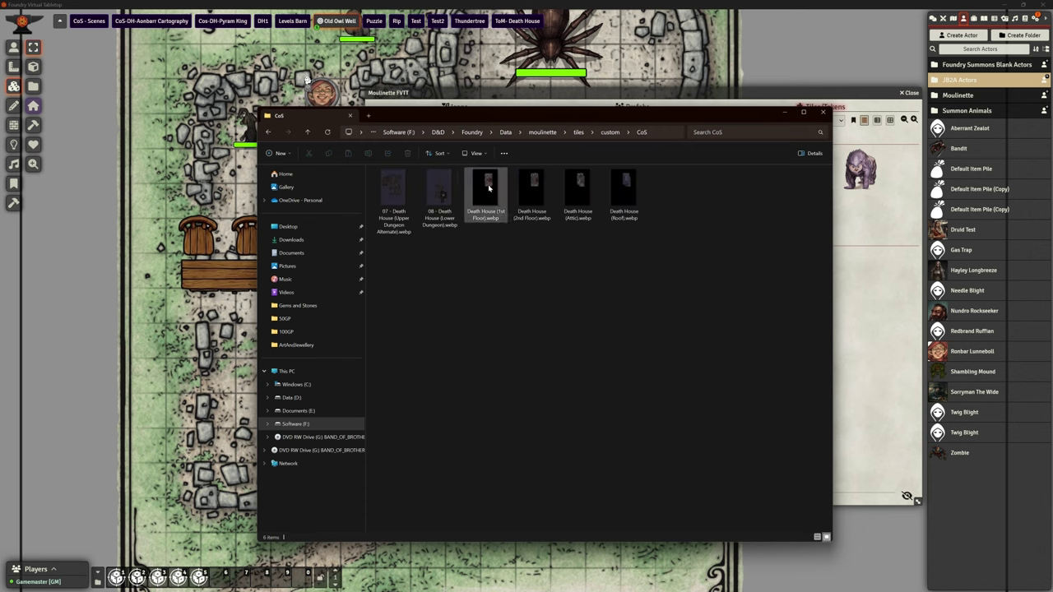
left_click(865, 319)
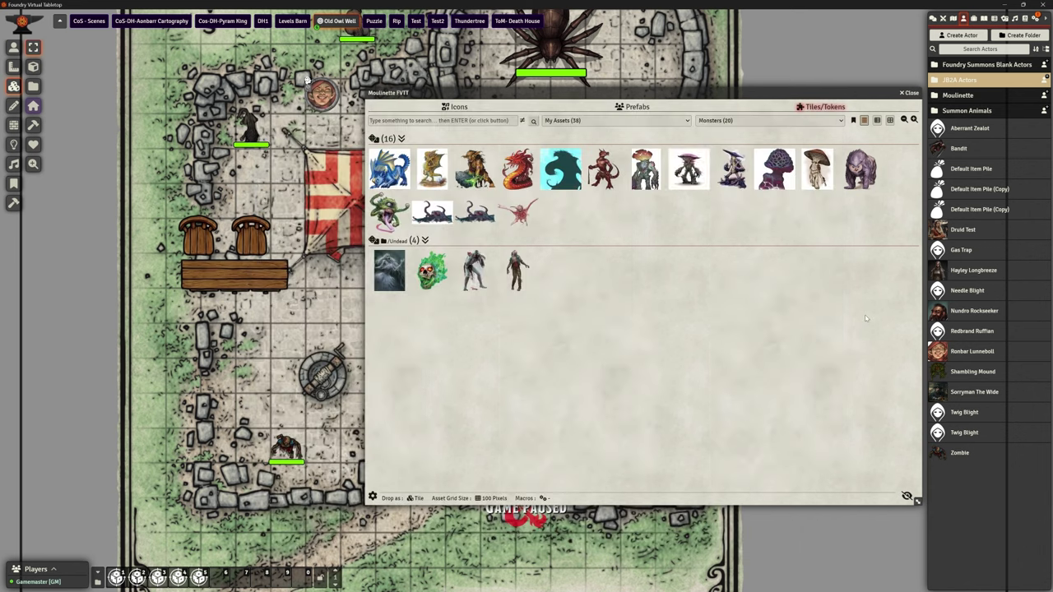
Step: Search the tiles of all creators for "table"
left_click(633, 121)
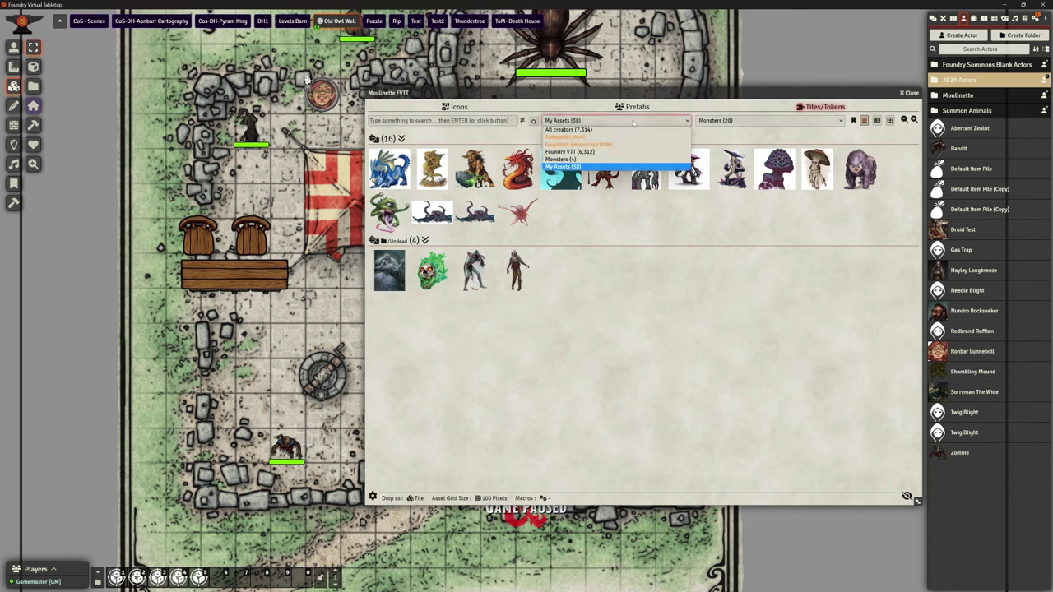
left_click(638, 359)
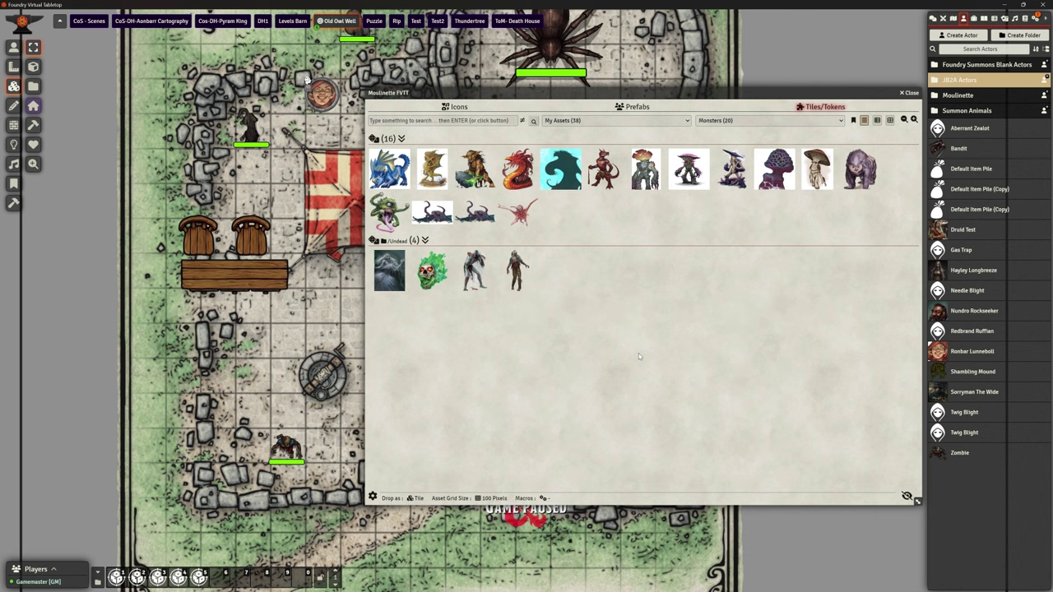
left_click(557, 121)
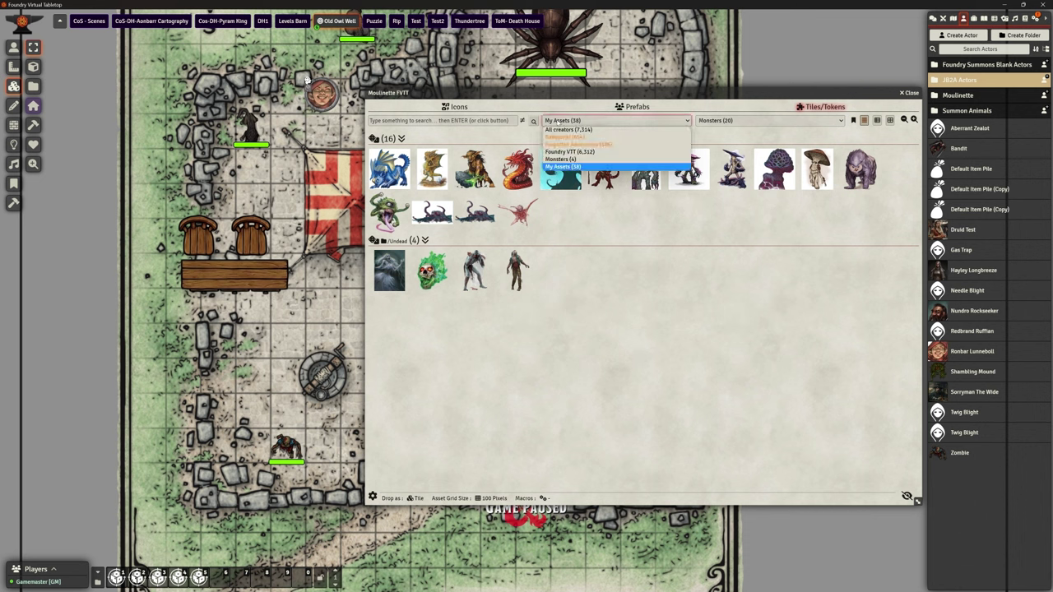
left_click(568, 130)
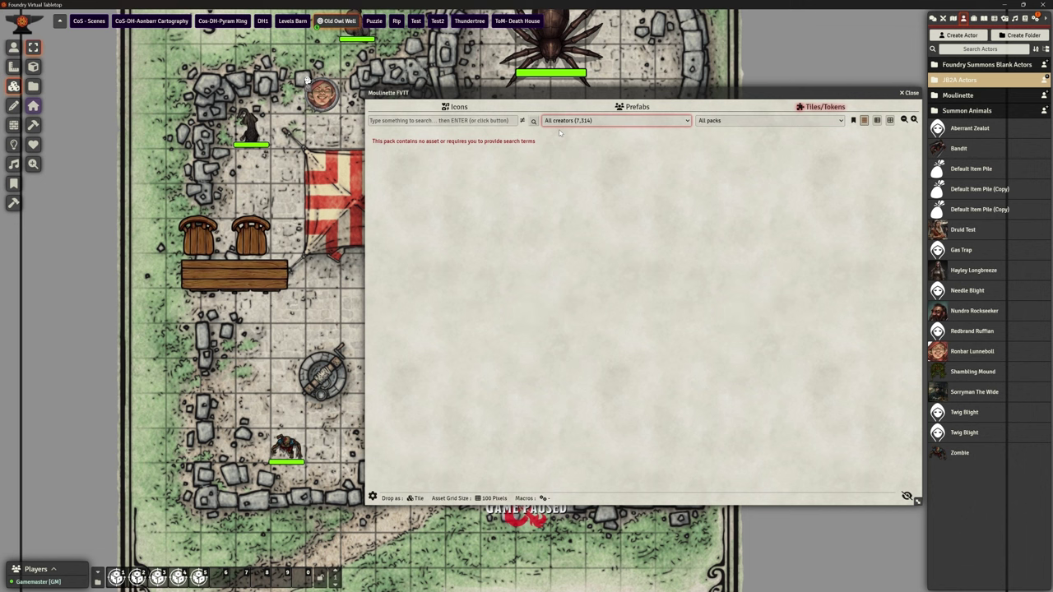
left_click(423, 121)
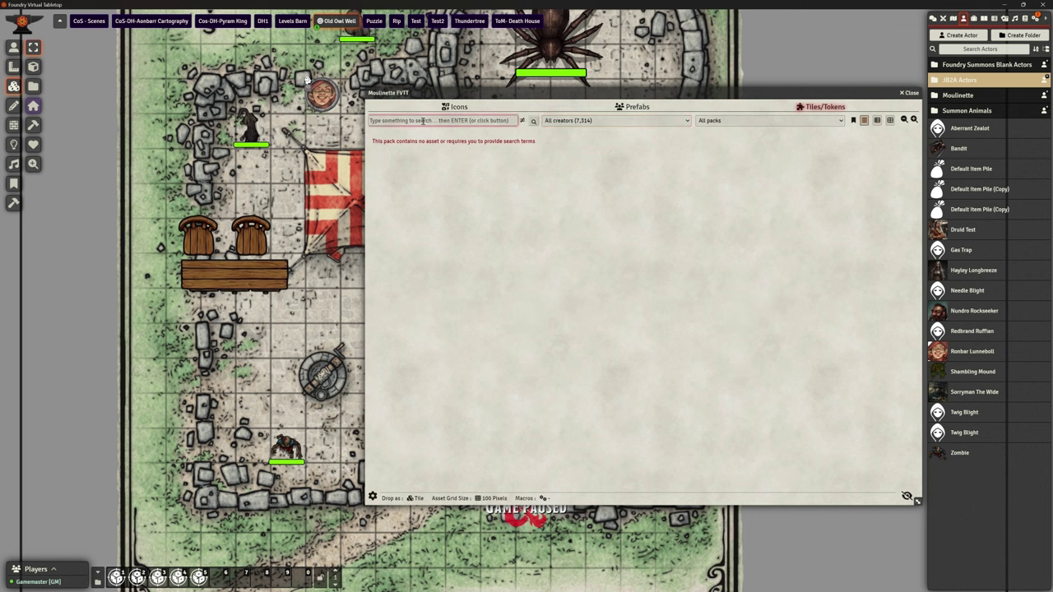
type("table")
key("Return")
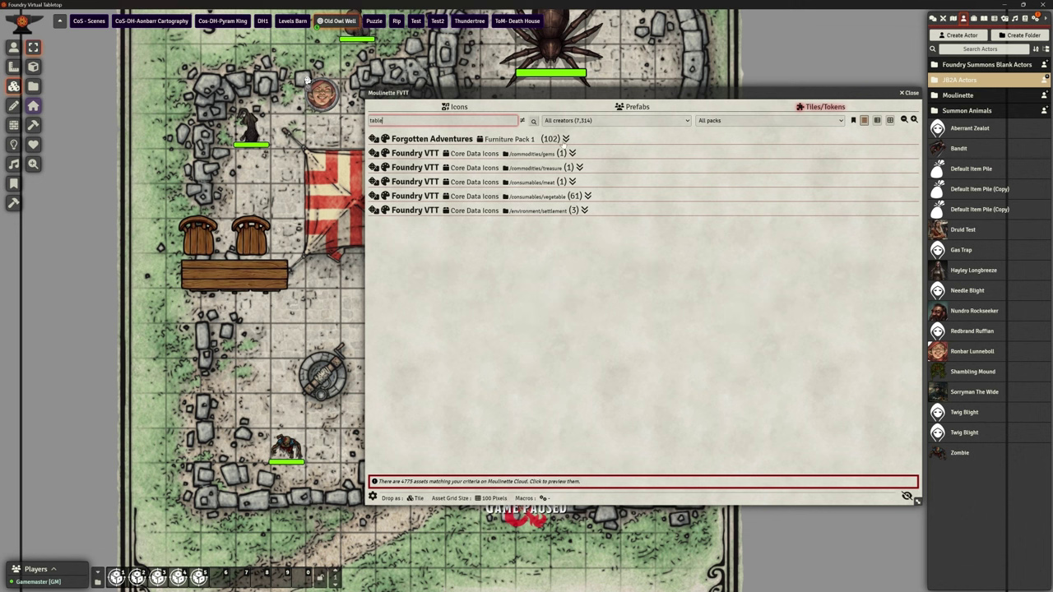
Step: Place a round wooden table from Forgotten Adventures' Furniture Pack 1 on the scene below the long table, and delete it again
left_click(564, 139)
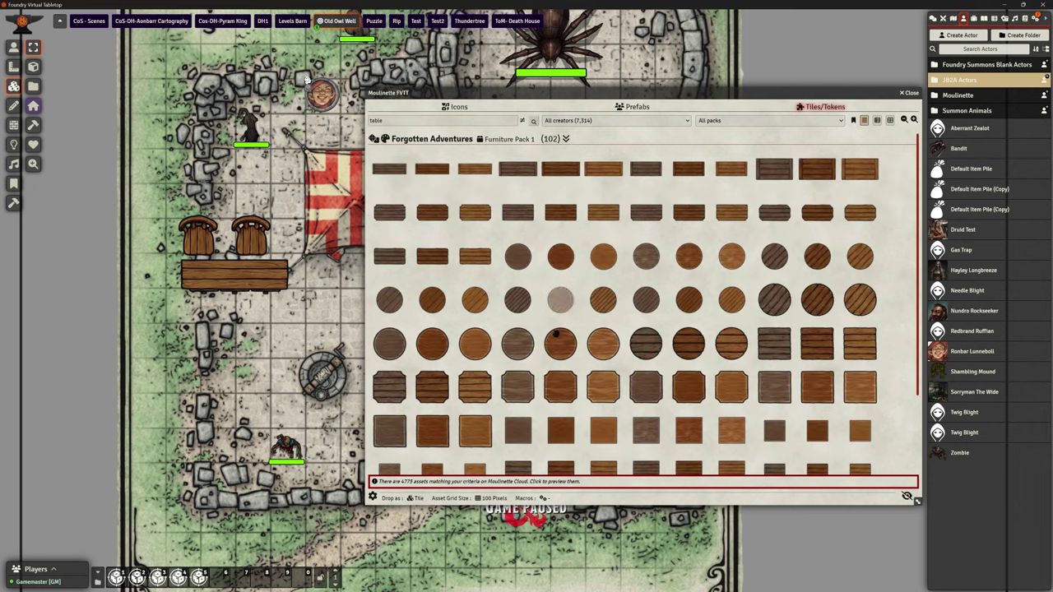
left_click_drag(560, 343, 233, 376)
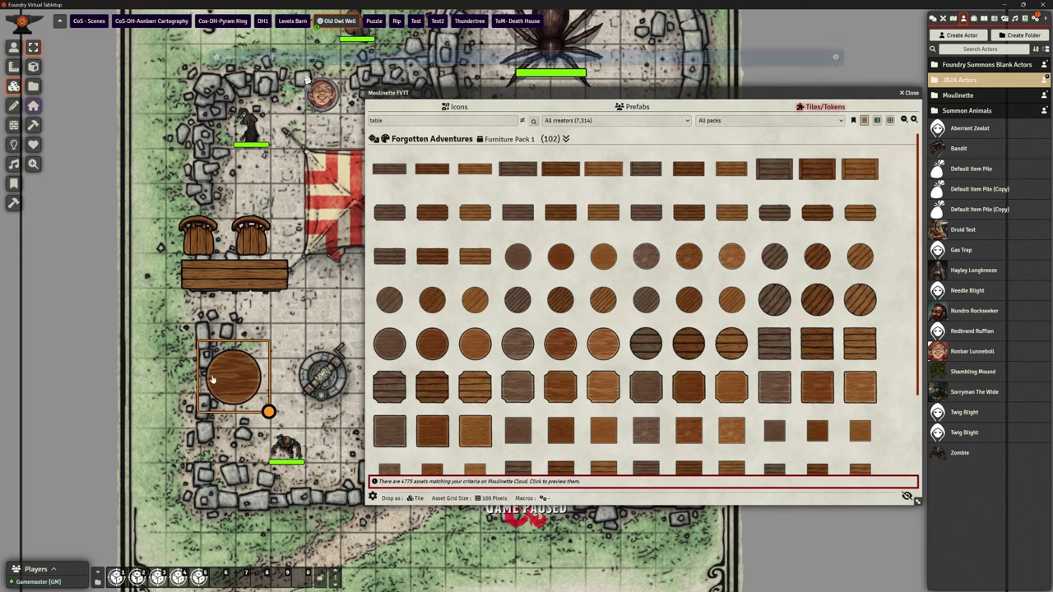
key("Delete")
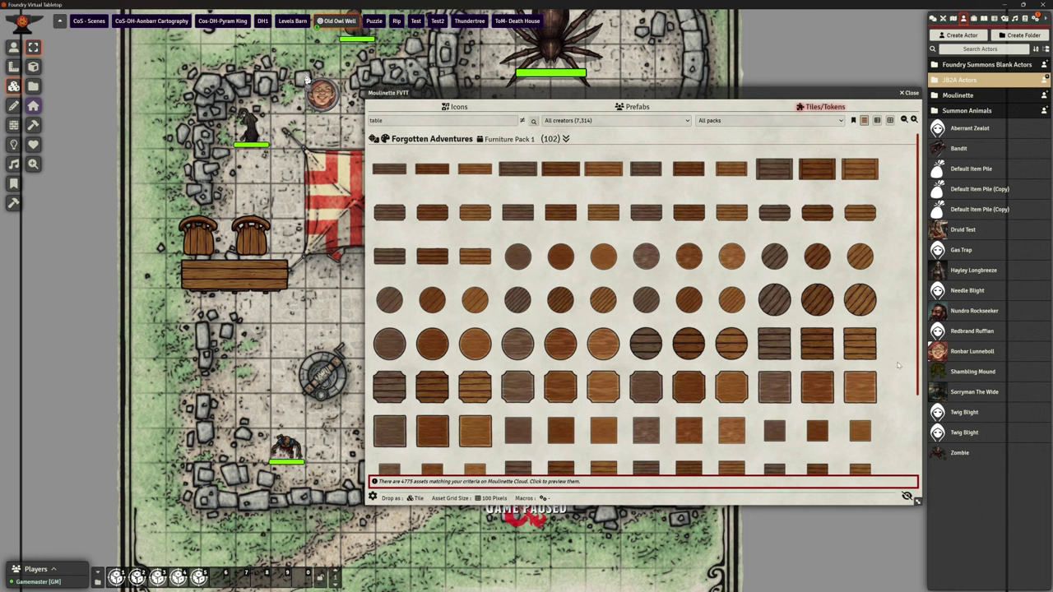
Step: Look through the Furniture Pack 1 tables and clear the search term
scroll(674, 313, "down", 2)
scroll(665, 319, "up", 2)
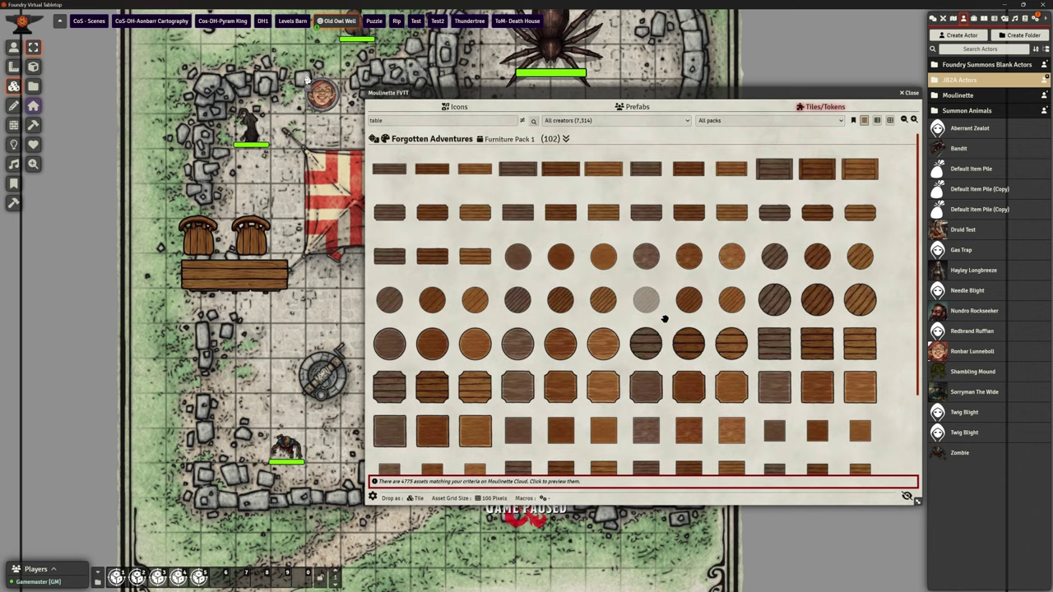
double_click(375, 120)
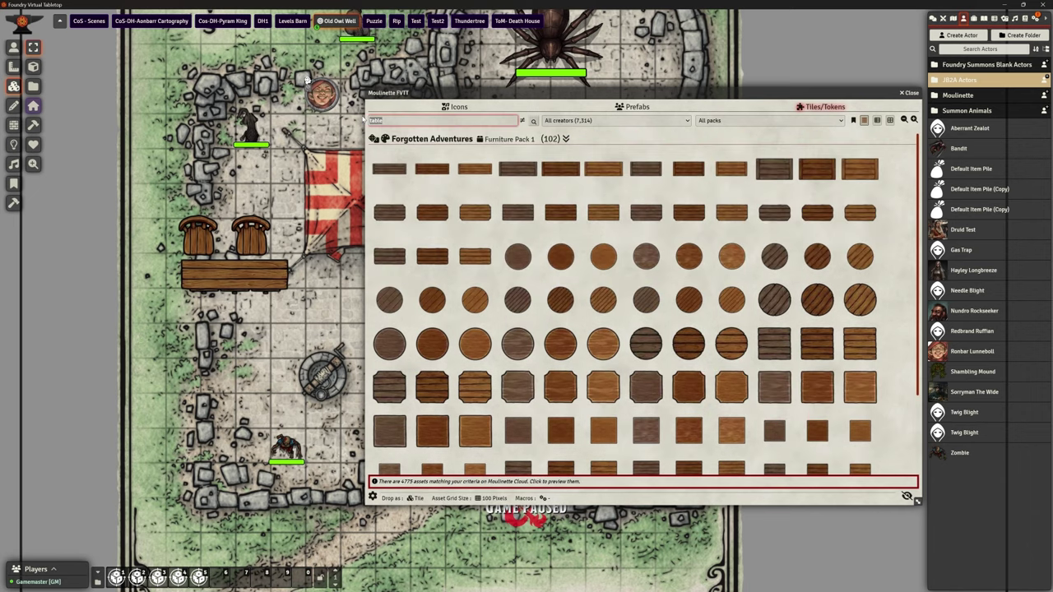
key("BackSpace")
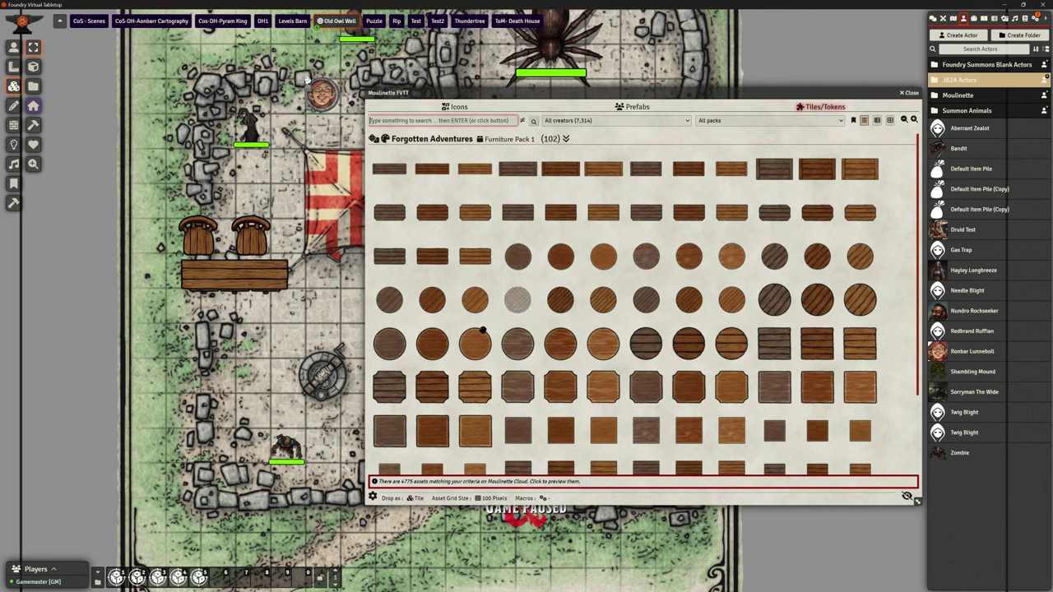
Step: Pick the moulinette/images/custom/Scene Tiles folder in the sources configuration and index the assets
left_click(373, 497)
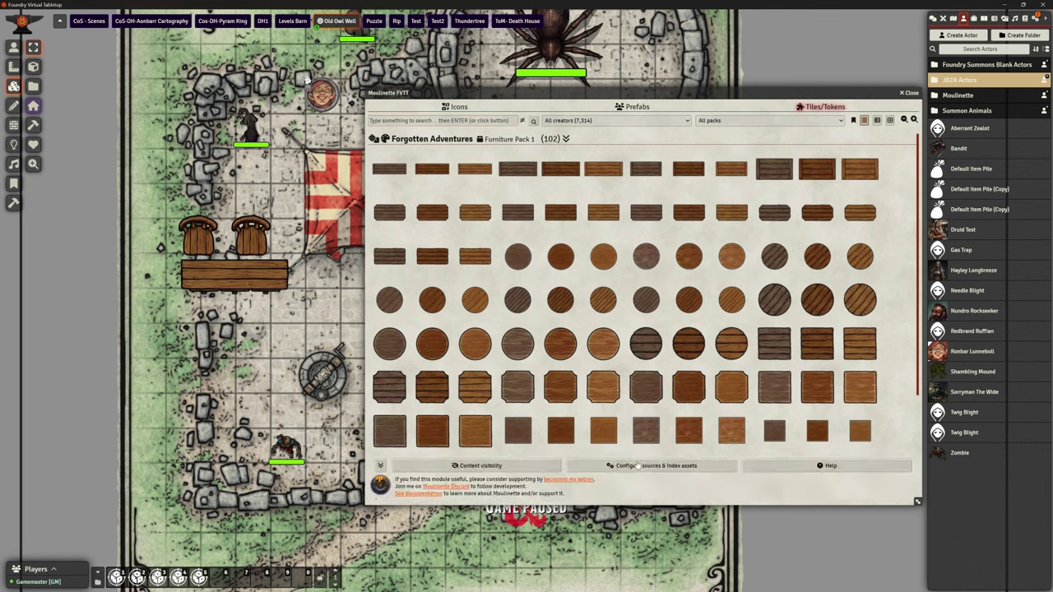
left_click(639, 467)
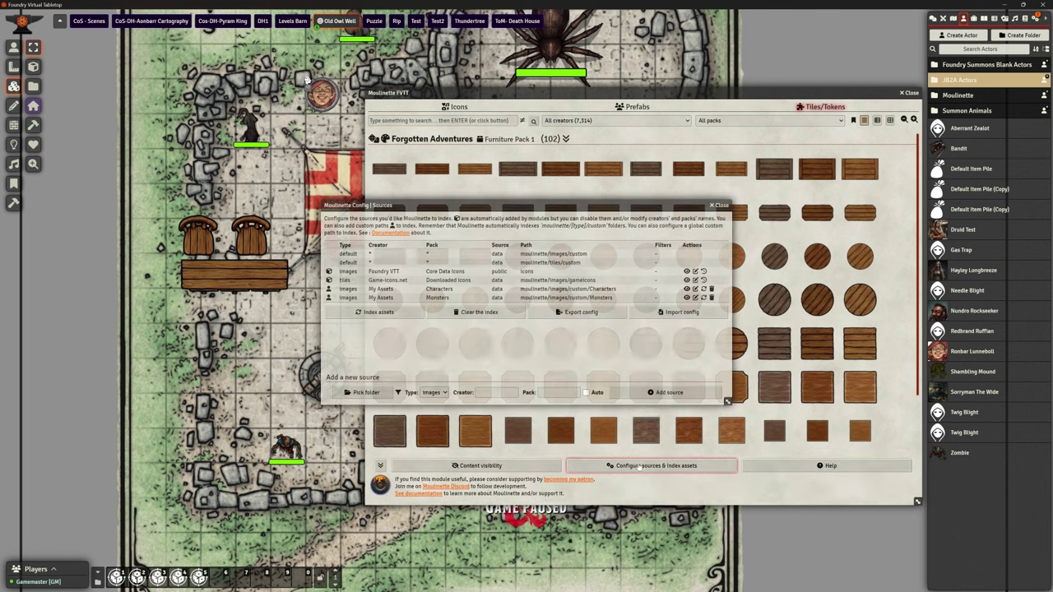
left_click(370, 393)
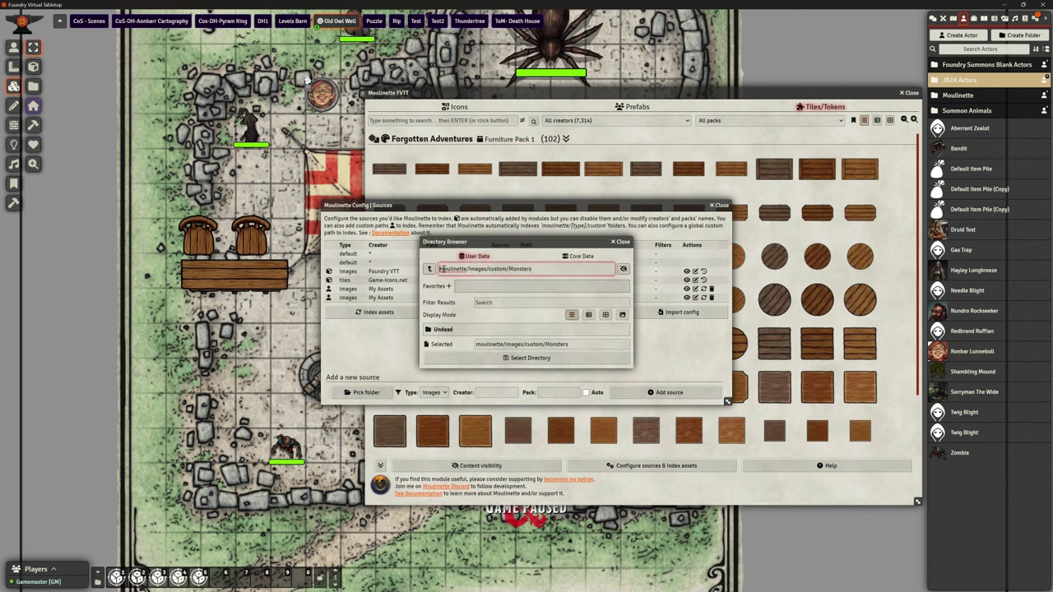
left_click(429, 269)
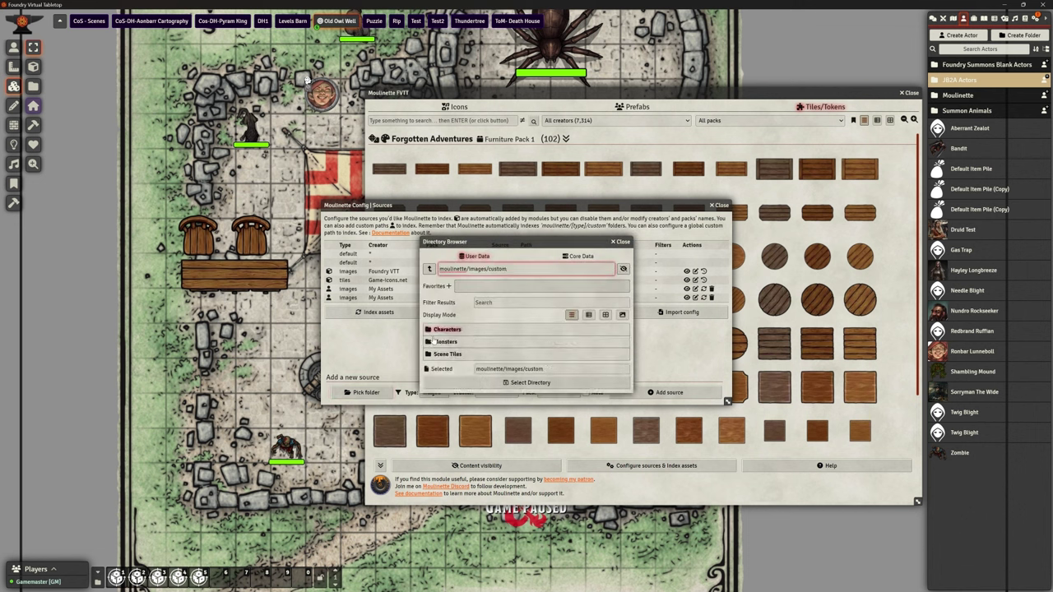
left_click(445, 355)
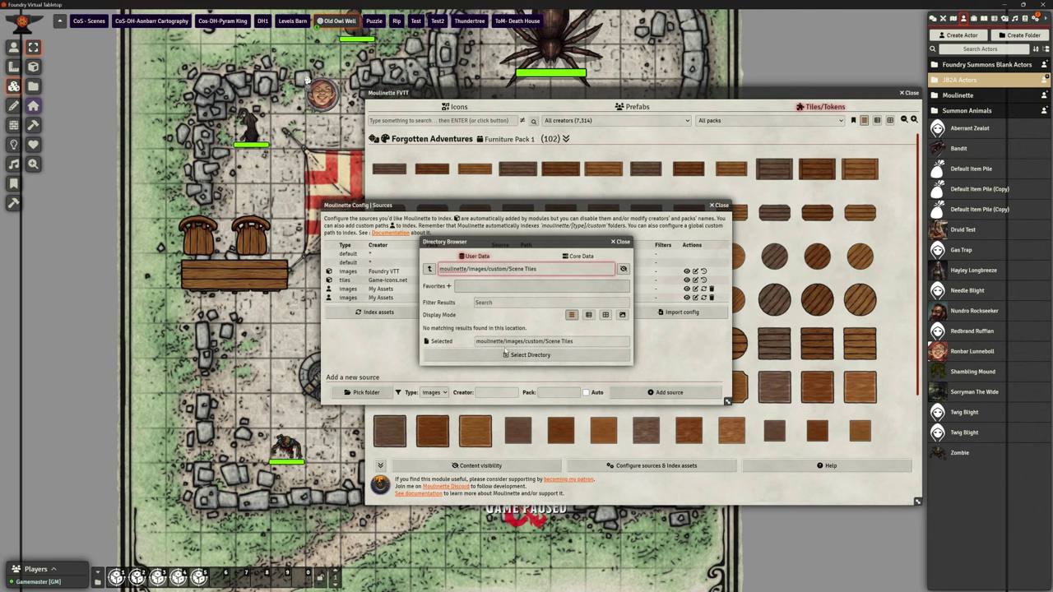
left_click(461, 355)
left_click(370, 313)
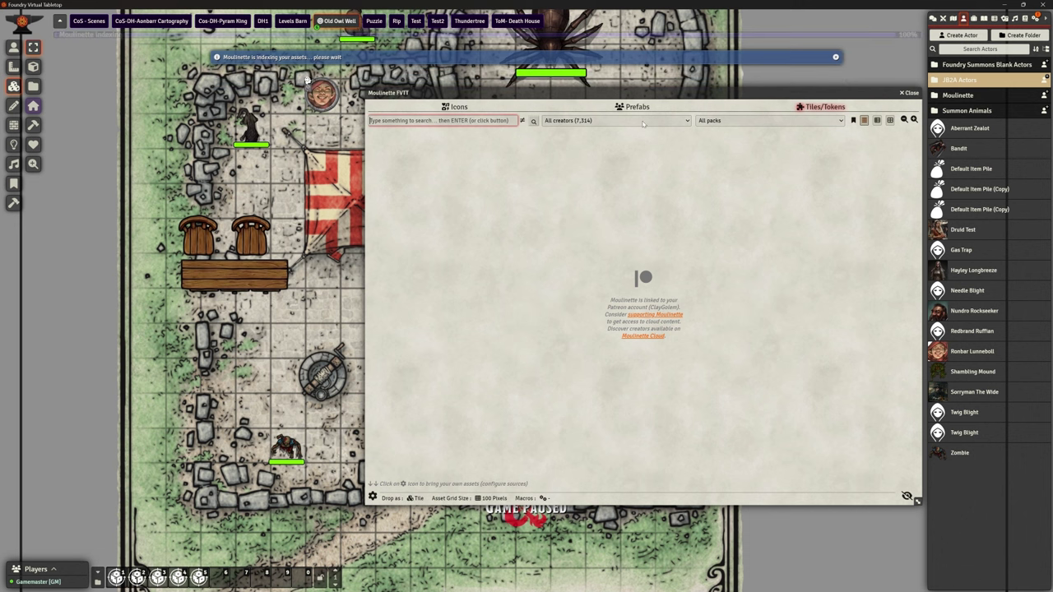
Step: Filter the tiles to the creator My Assets and check its available packs
left_click(615, 120)
left_click(621, 167)
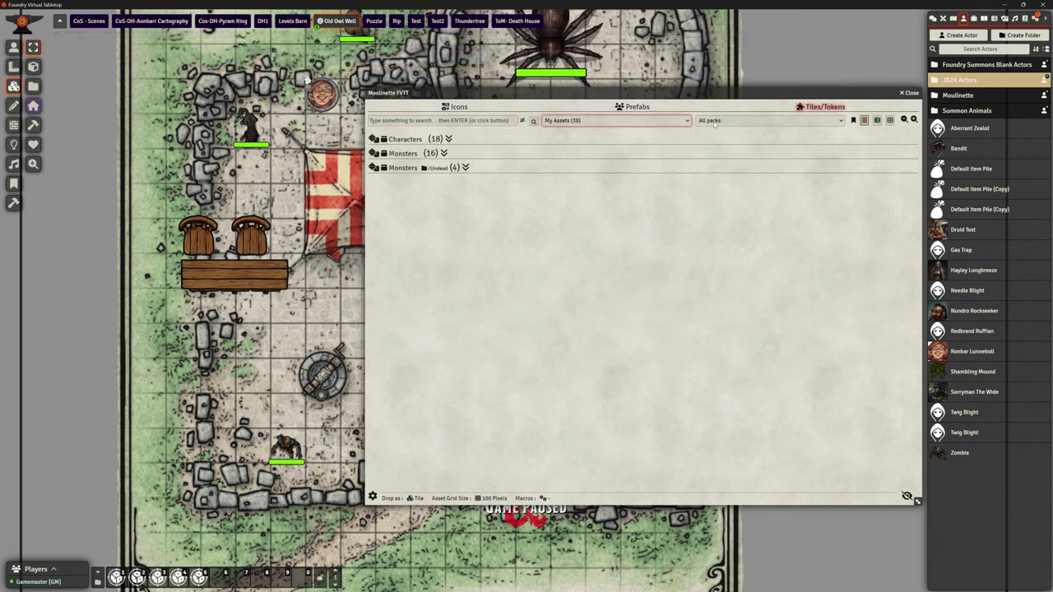
left_click(713, 121)
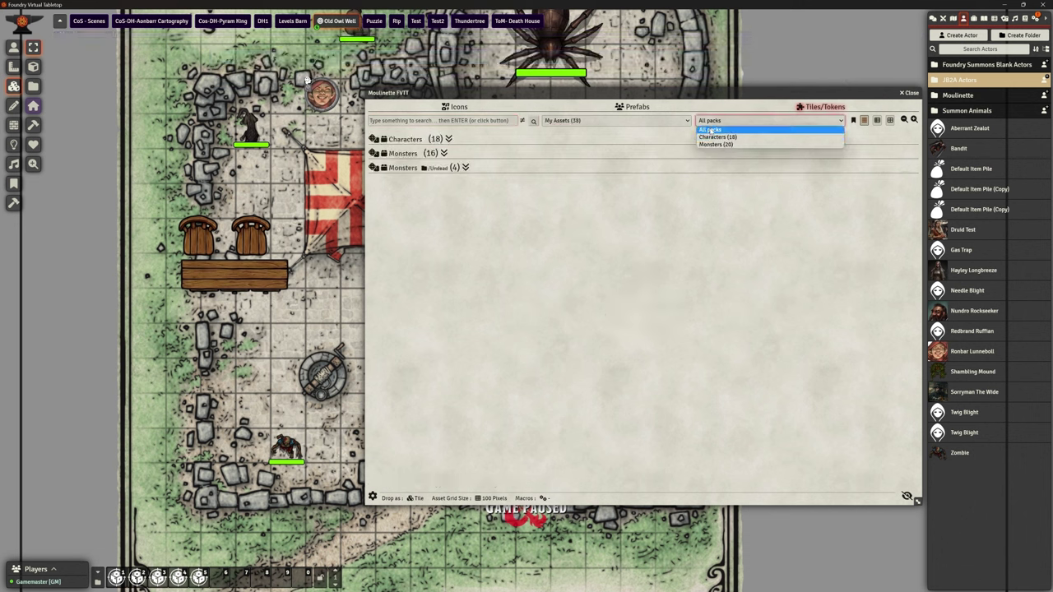
left_click(708, 130)
Step: Add the moulinette/images/custom/Scene Tiles folder as an images source and index that source
left_click(372, 498)
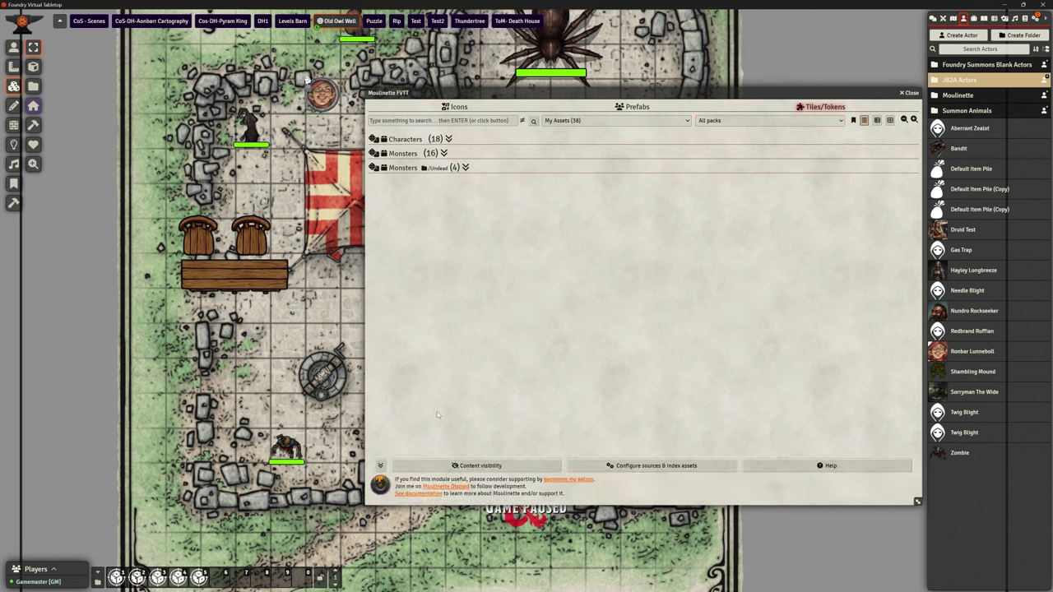
left_click(656, 465)
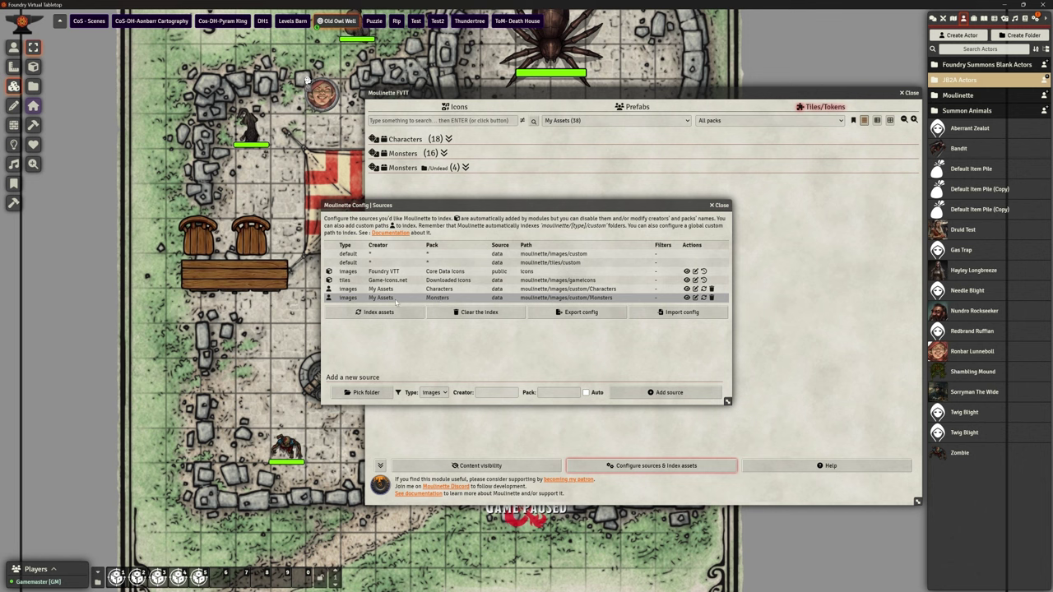
left_click(362, 392)
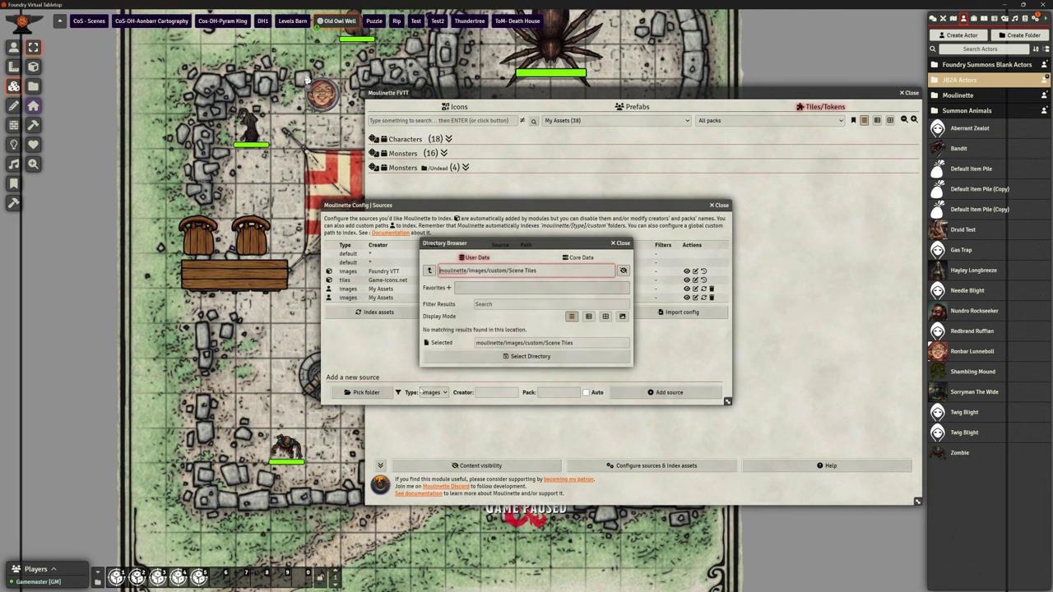
left_click(527, 356)
left_click(667, 393)
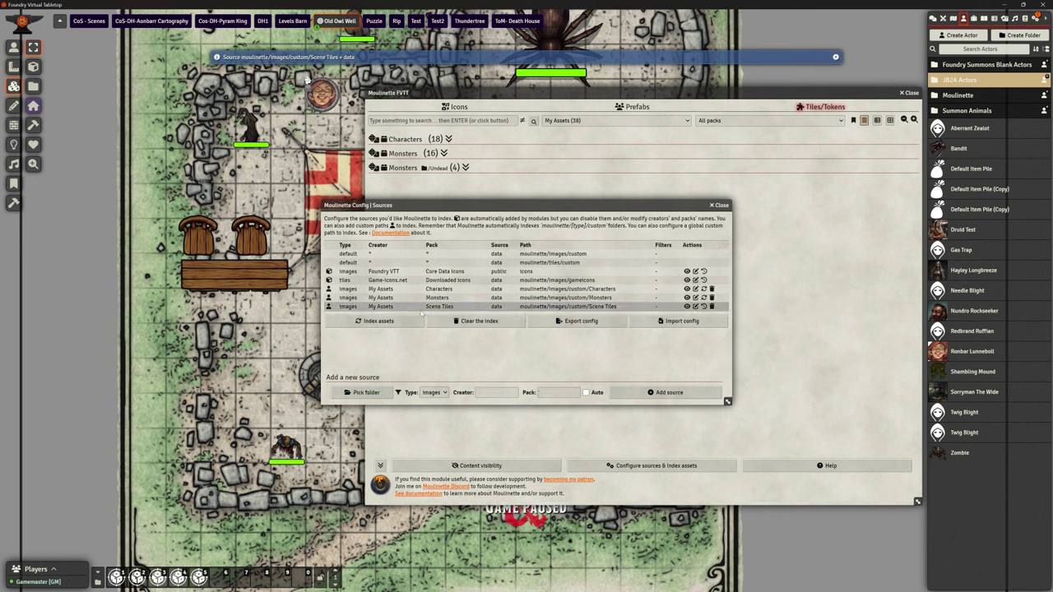
left_click(703, 306)
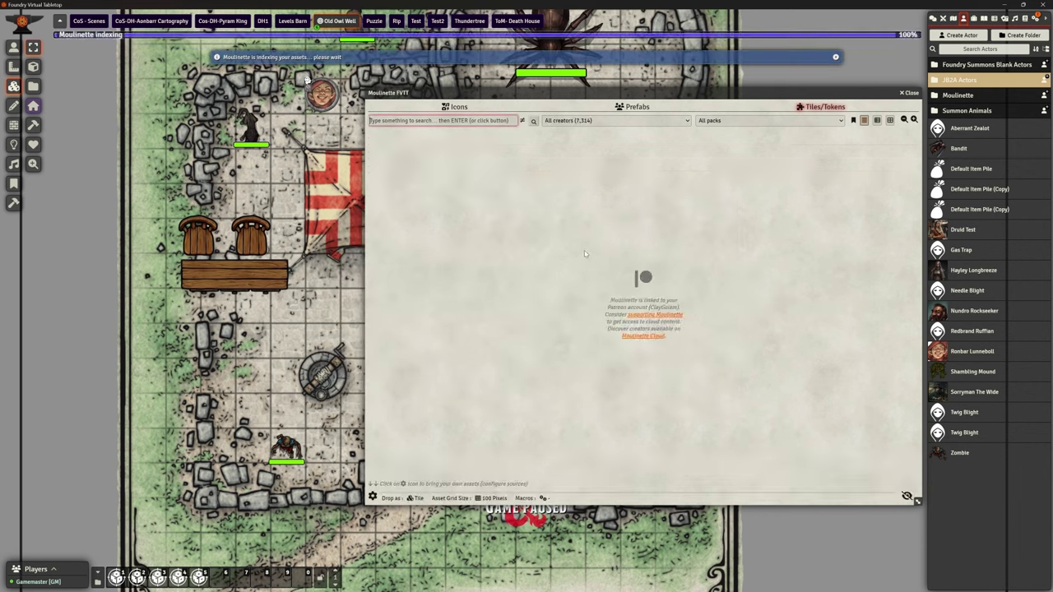
Step: Examine the creators and the packs of My Assets for the Scene Tiles source, reloading the tiles list once
left_click(640, 120)
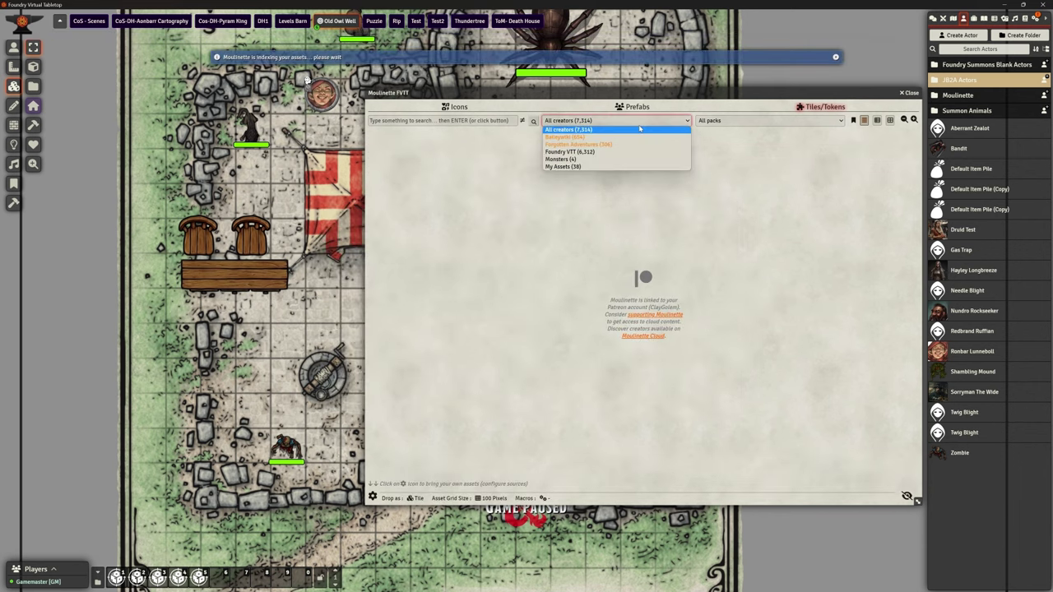
left_click(617, 164)
left_click(709, 122)
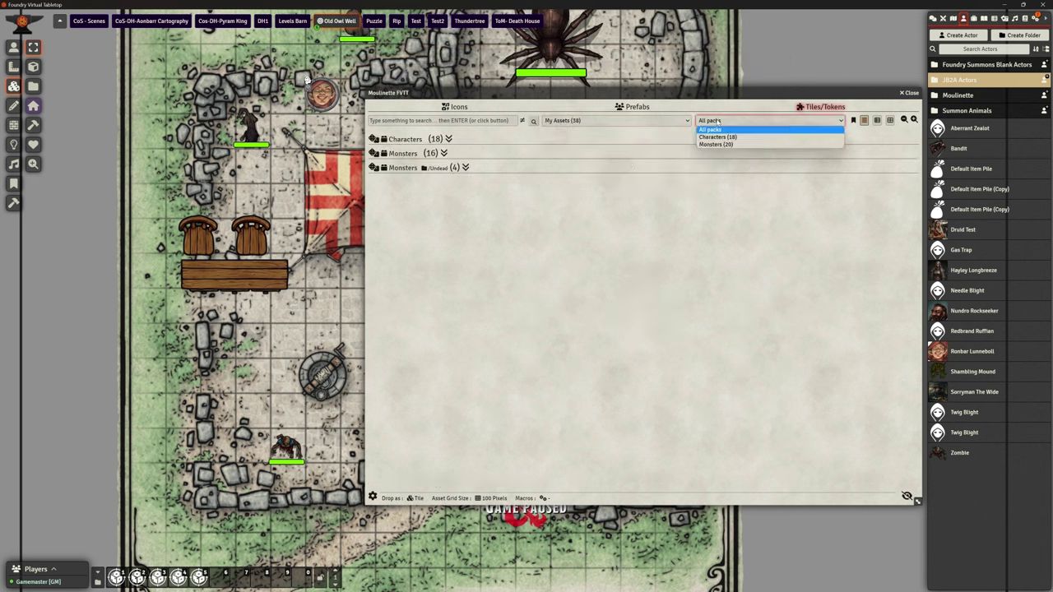
left_click(573, 237)
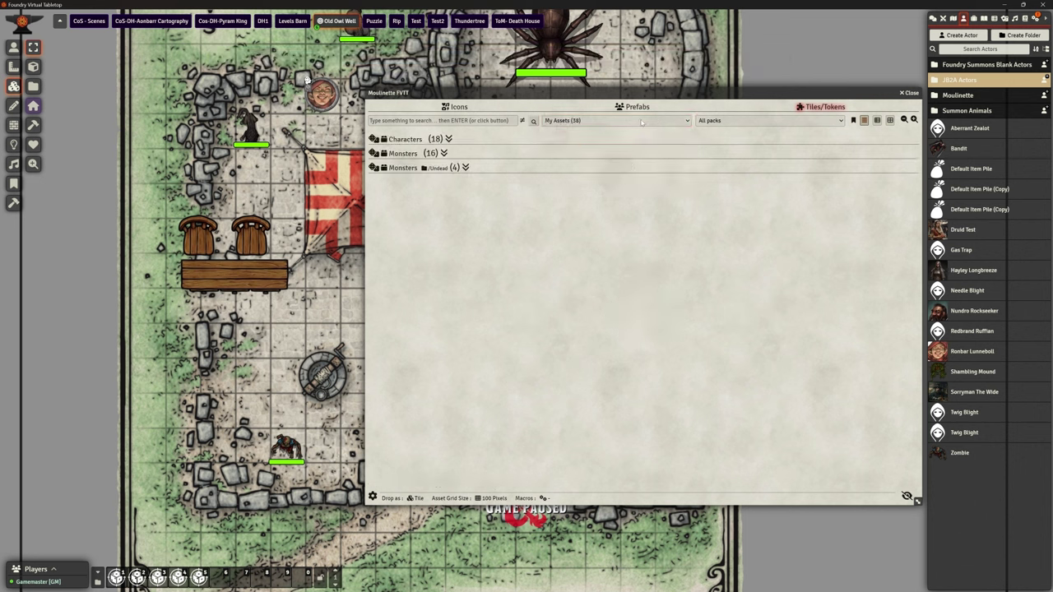
left_click(611, 122)
left_click(611, 121)
left_click(611, 122)
left_click(611, 121)
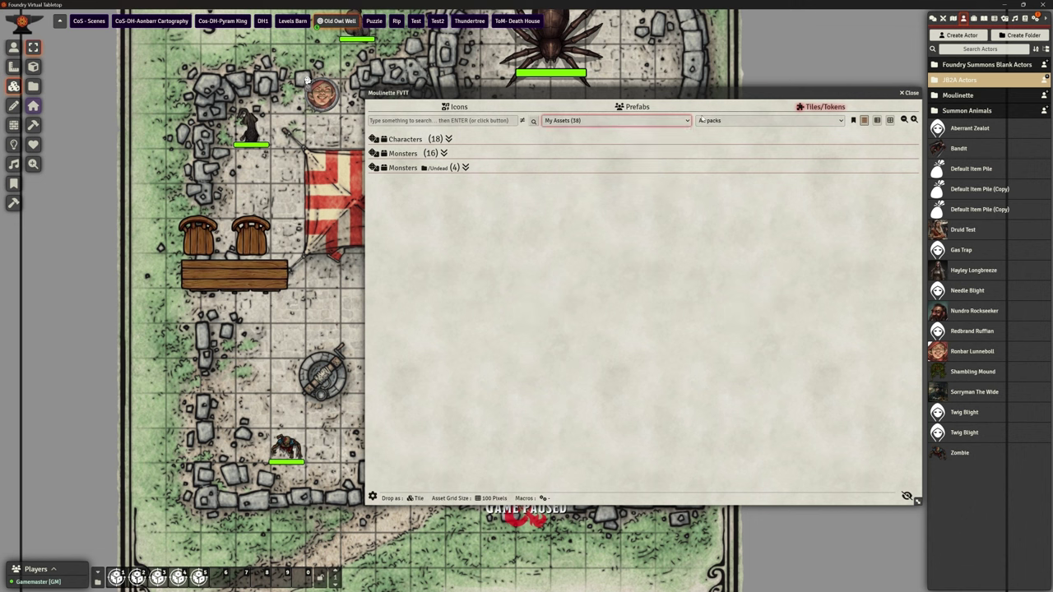
left_click(813, 108)
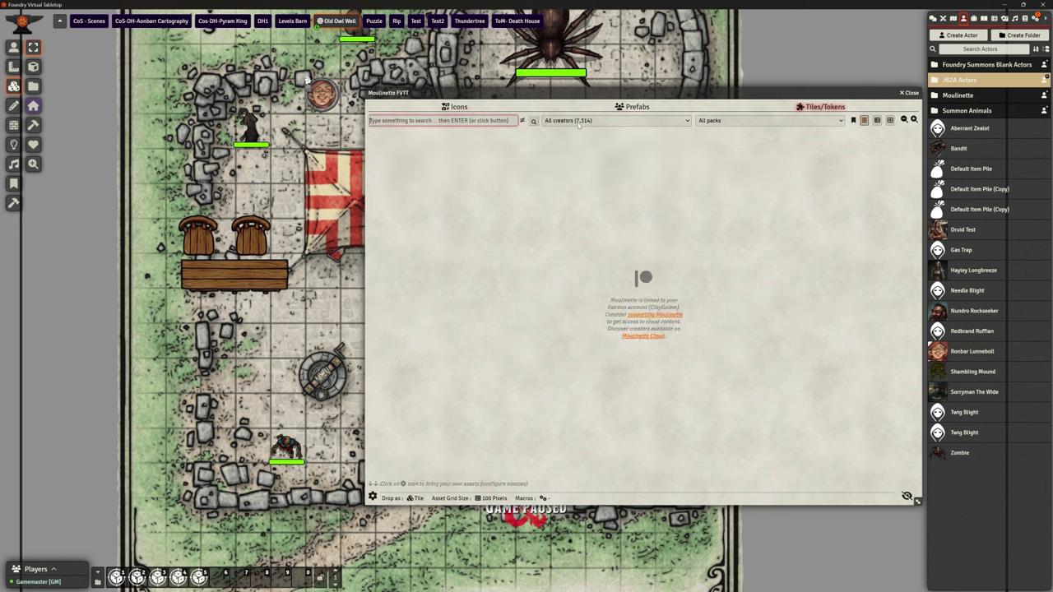
left_click(582, 123)
left_click(587, 166)
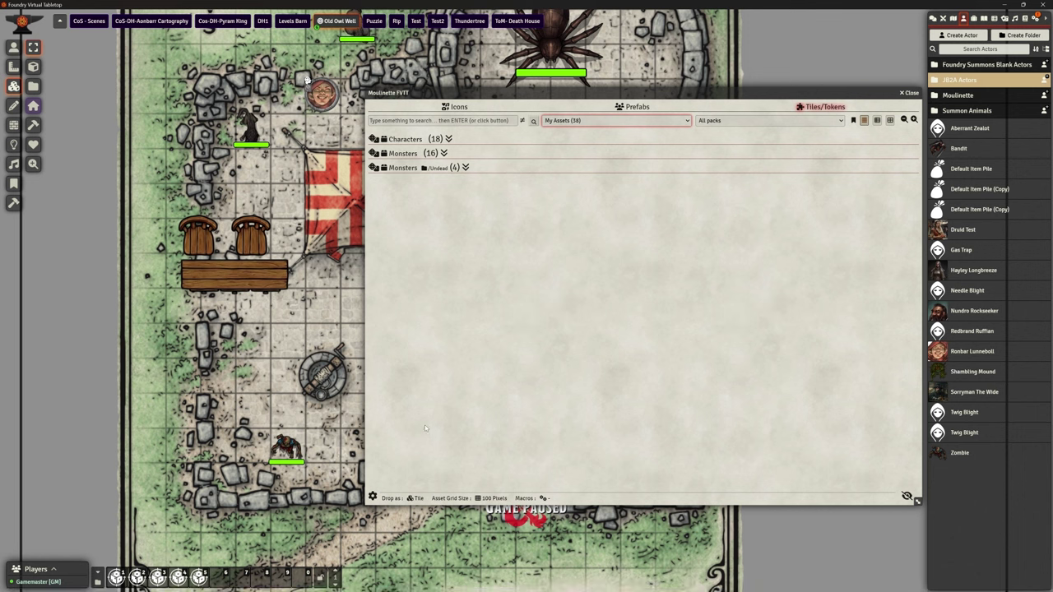
Step: Open the sources configuration, check the moulinette/tiles/custom/CoS folder in File Explorer, and close the folder window
left_click(373, 497)
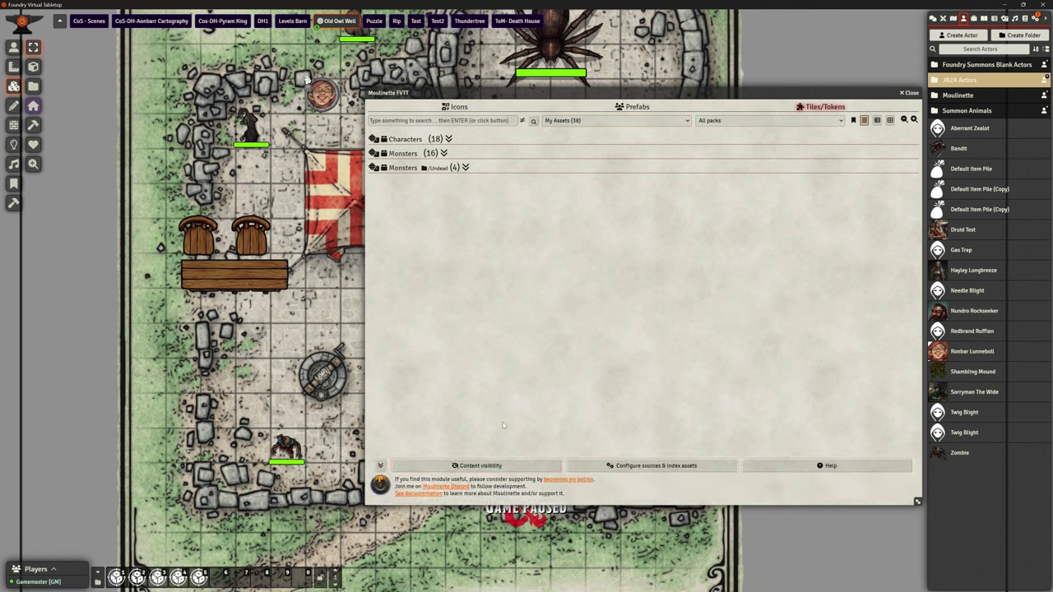
left_click(627, 466)
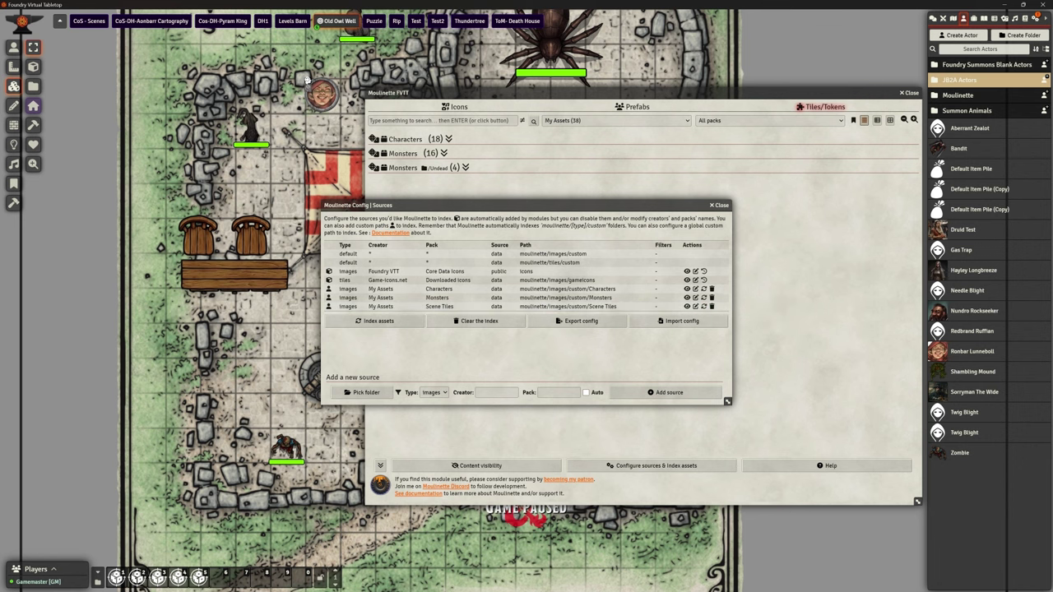
mouse_move(85, 582)
left_click(42, 539)
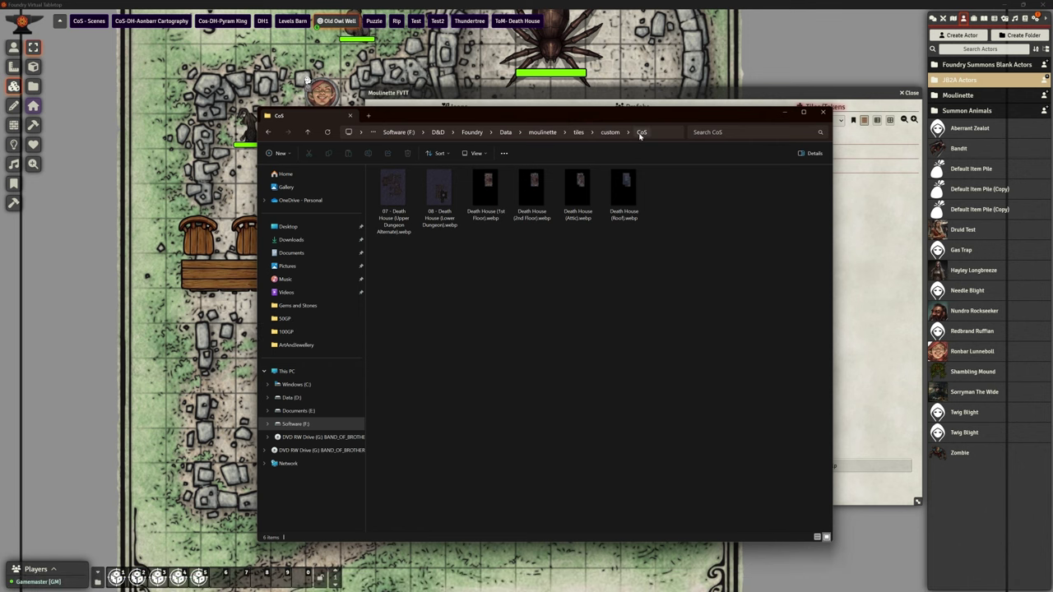
left_click(825, 116)
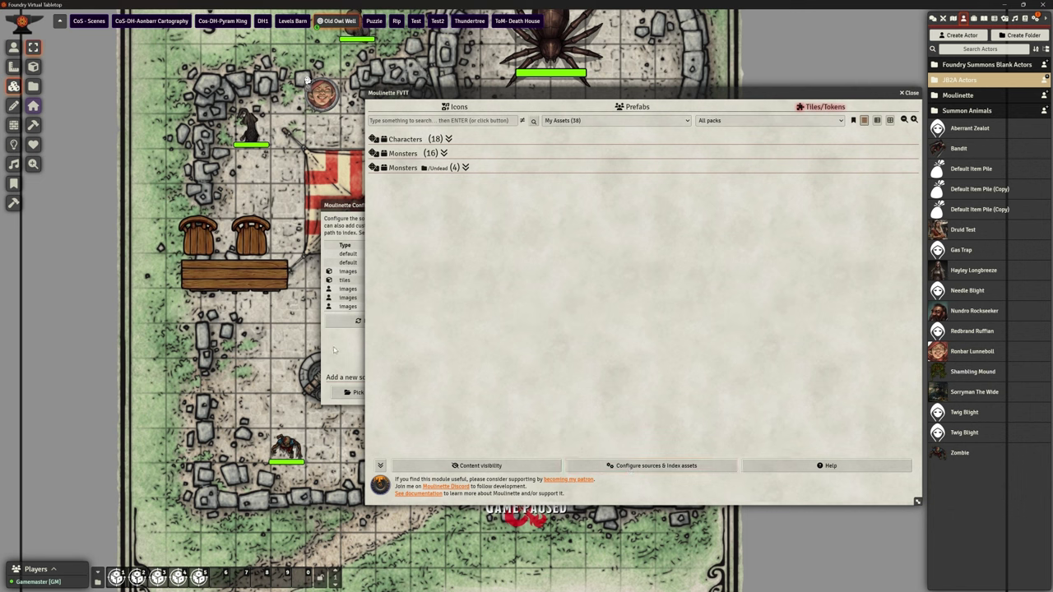
Step: Add the moulinette/tiles/custom/CoS folder as an images source with creator My Assets and pack CoS, and index the assets
left_click(333, 350)
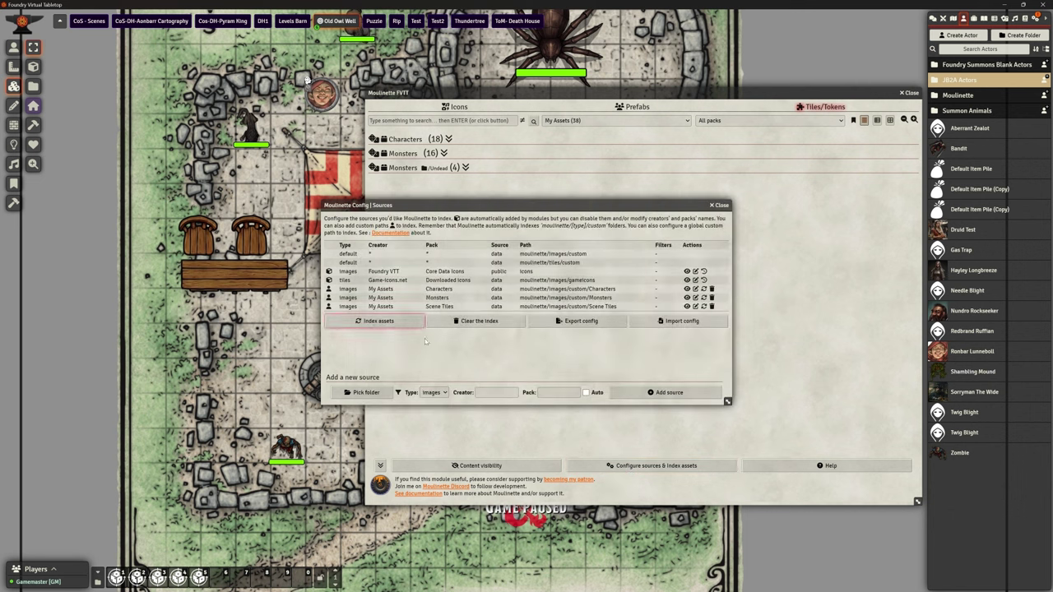
left_click(362, 392)
left_click(429, 270)
left_click(428, 270)
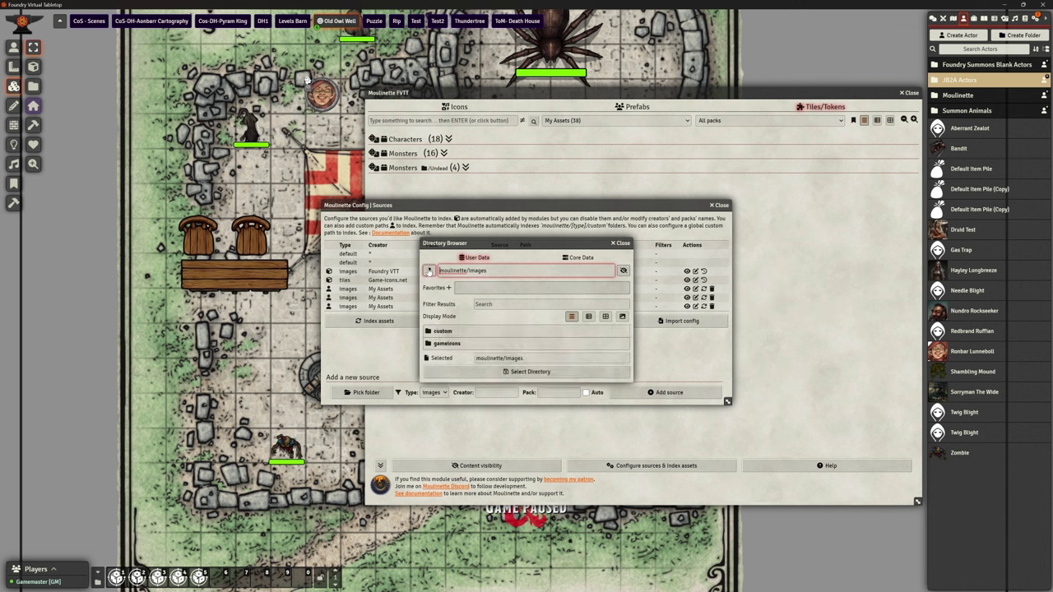
left_click(428, 270)
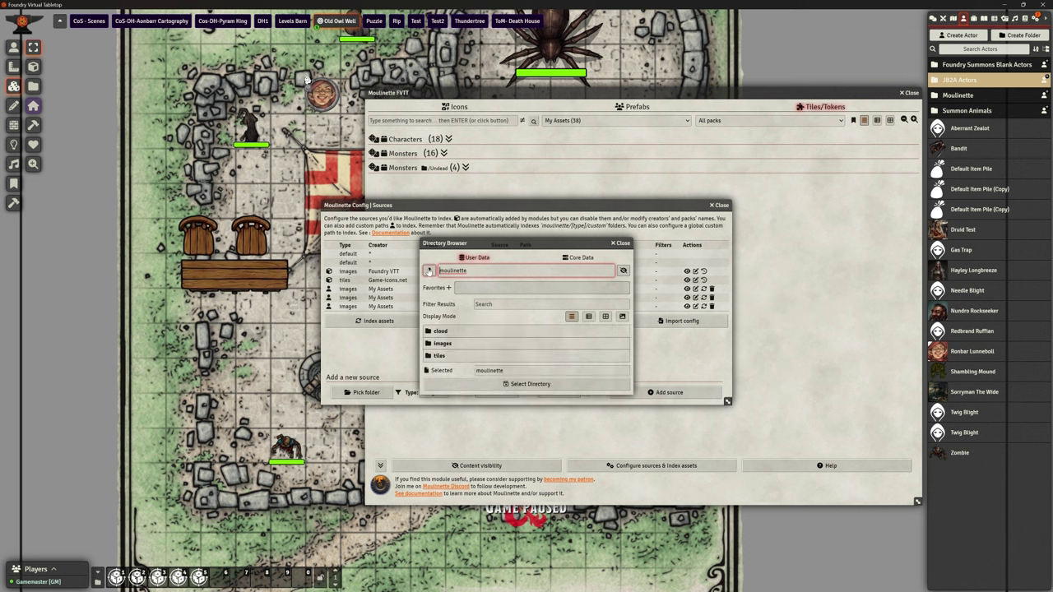
left_click(439, 356)
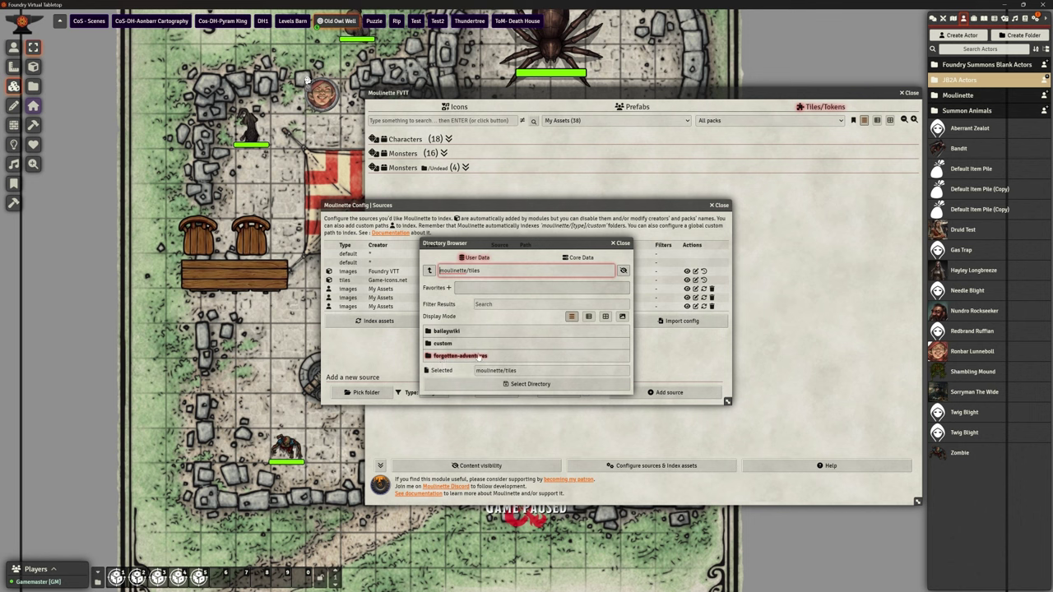
left_click(442, 344)
left_click(440, 332)
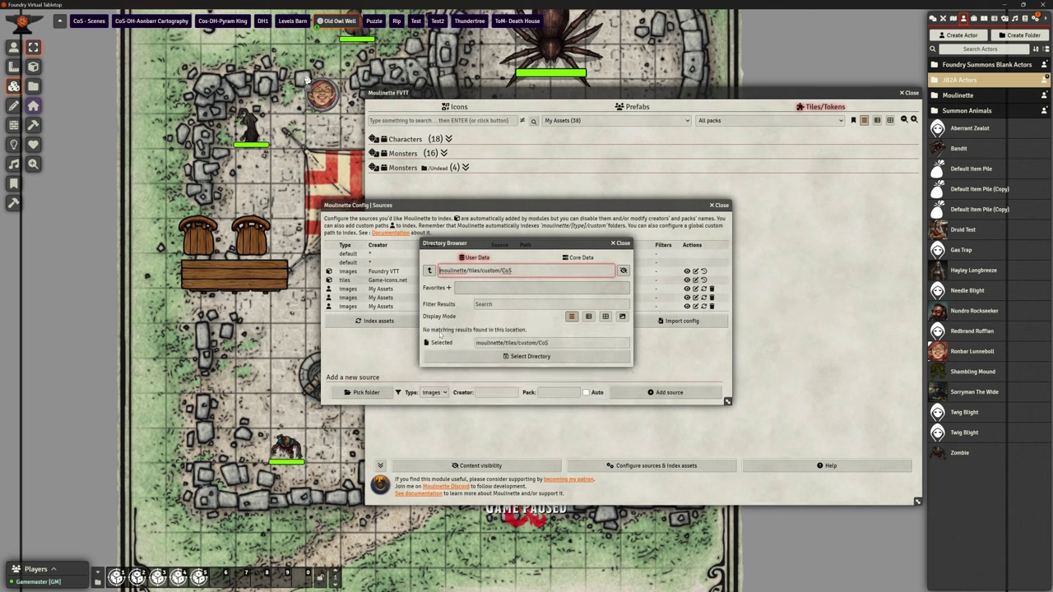
left_click(539, 355)
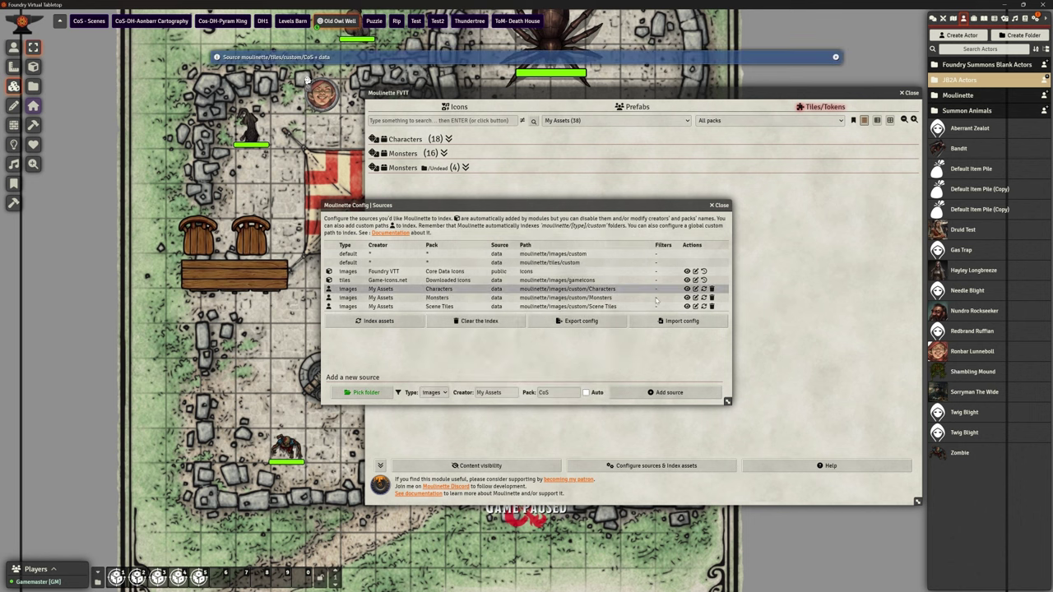
left_click(676, 392)
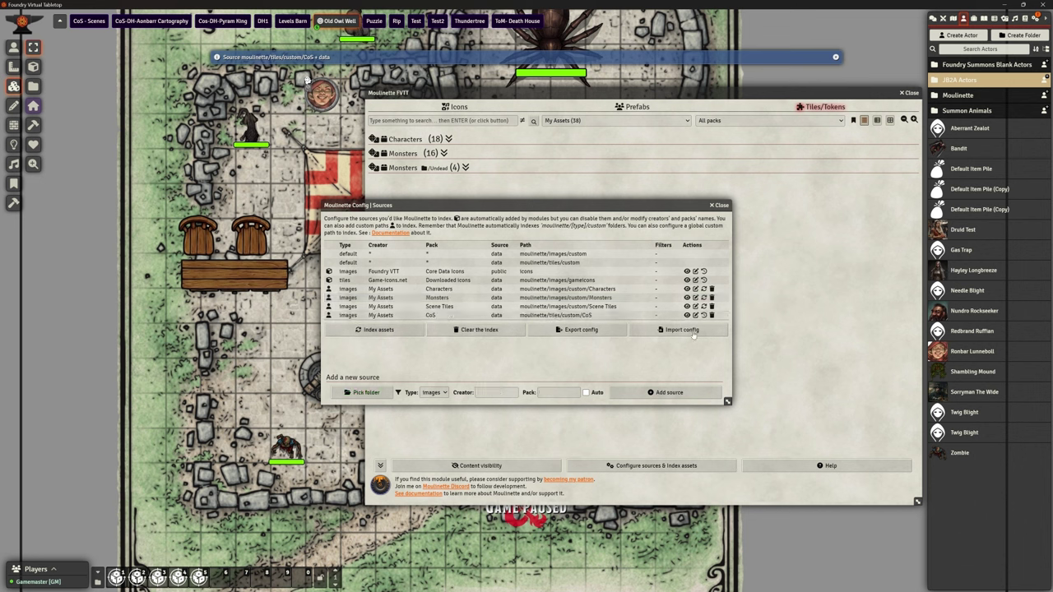
left_click(362, 330)
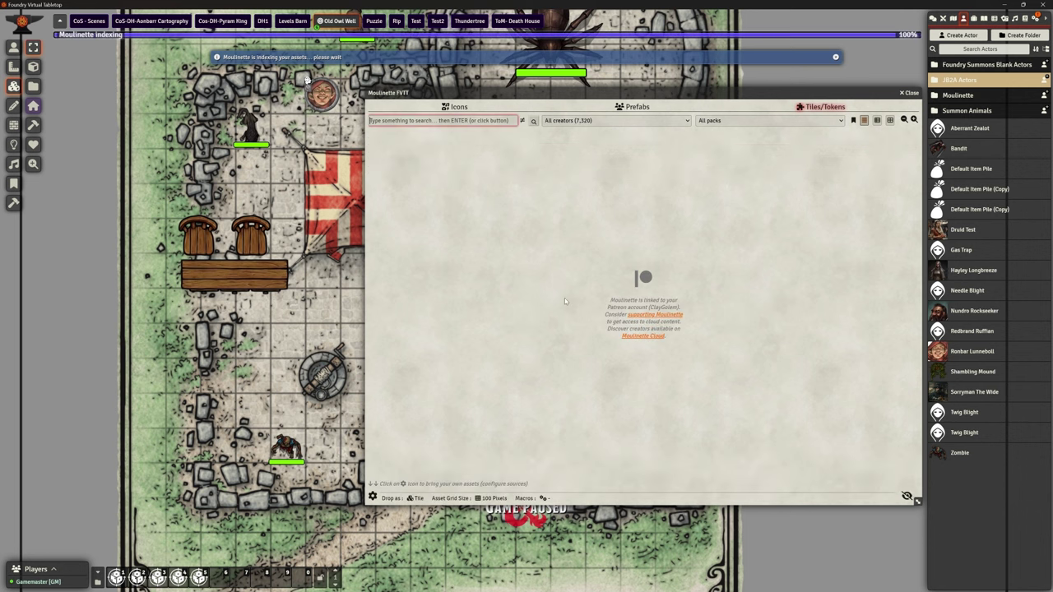
Step: Filter the tiles to the creator My Assets and the pack CoS
left_click(573, 121)
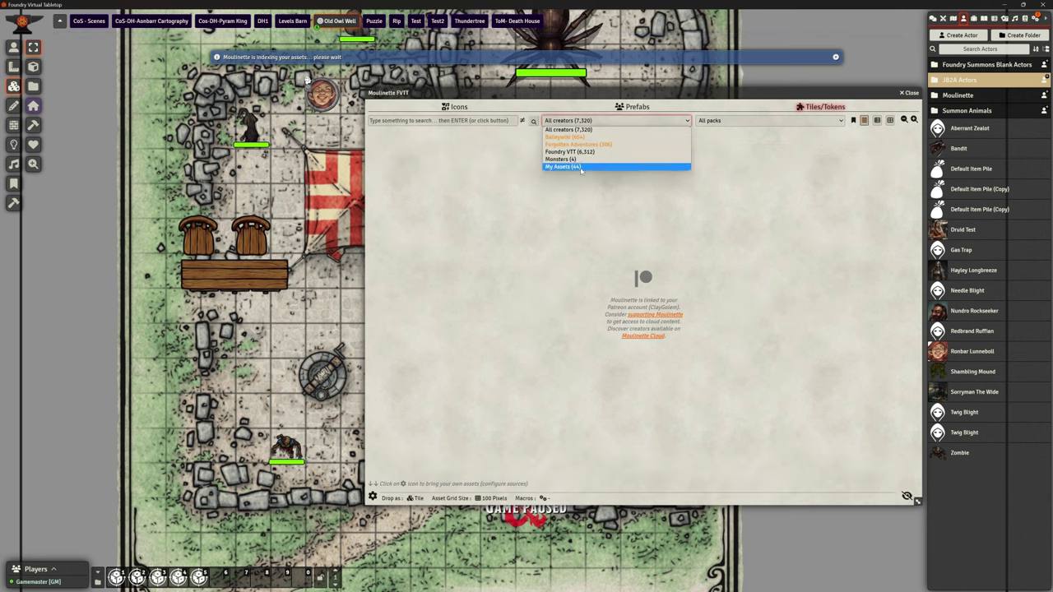
left_click(563, 167)
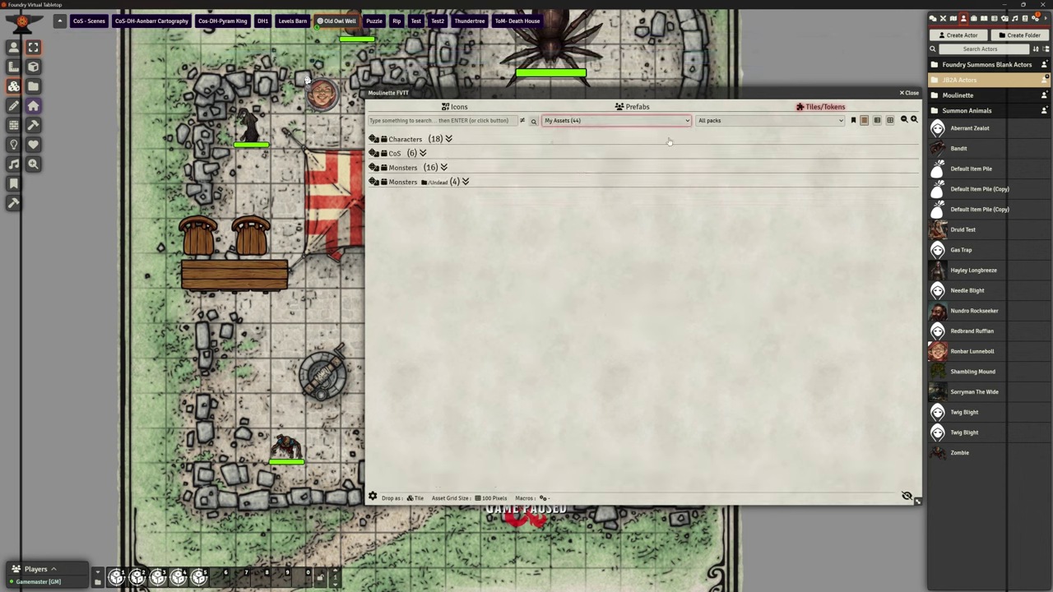
left_click(710, 122)
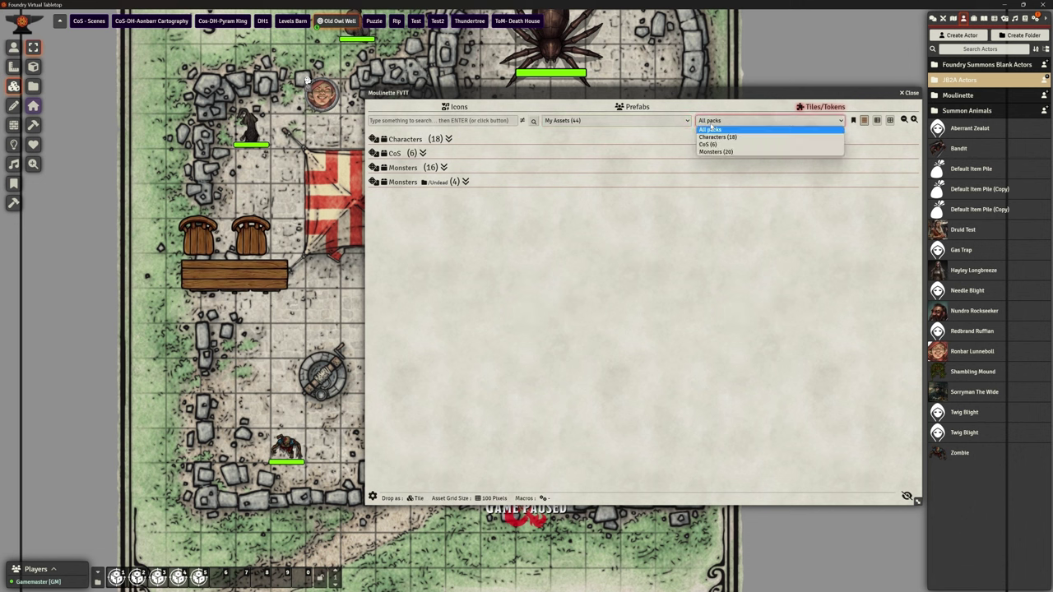
left_click(711, 146)
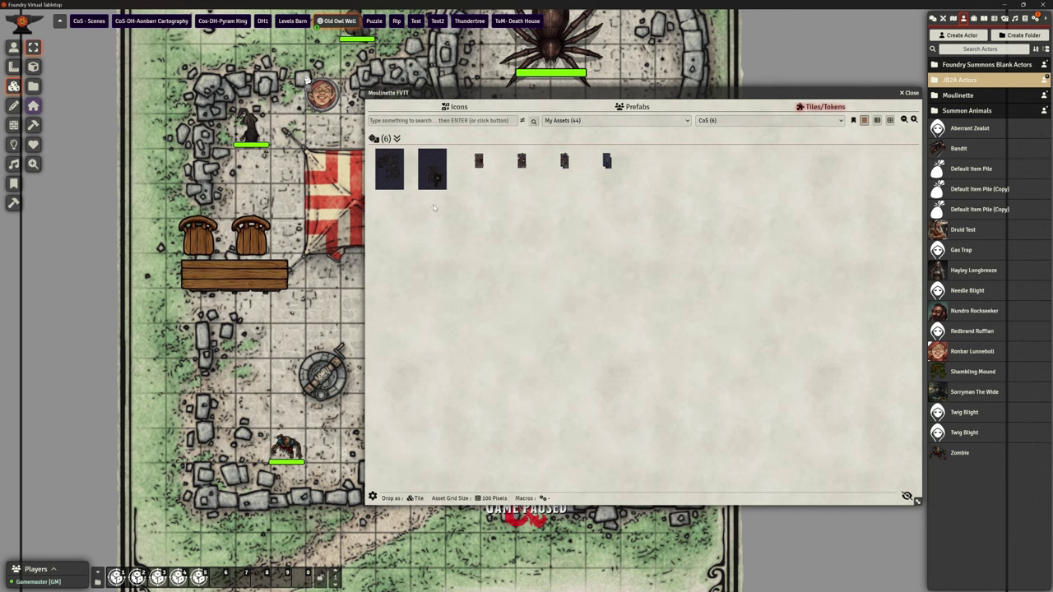
Step: Create a scene from the Death House (1st Floor) image in the CoS pack of My Assets
scroll(341, 102, "down", 3)
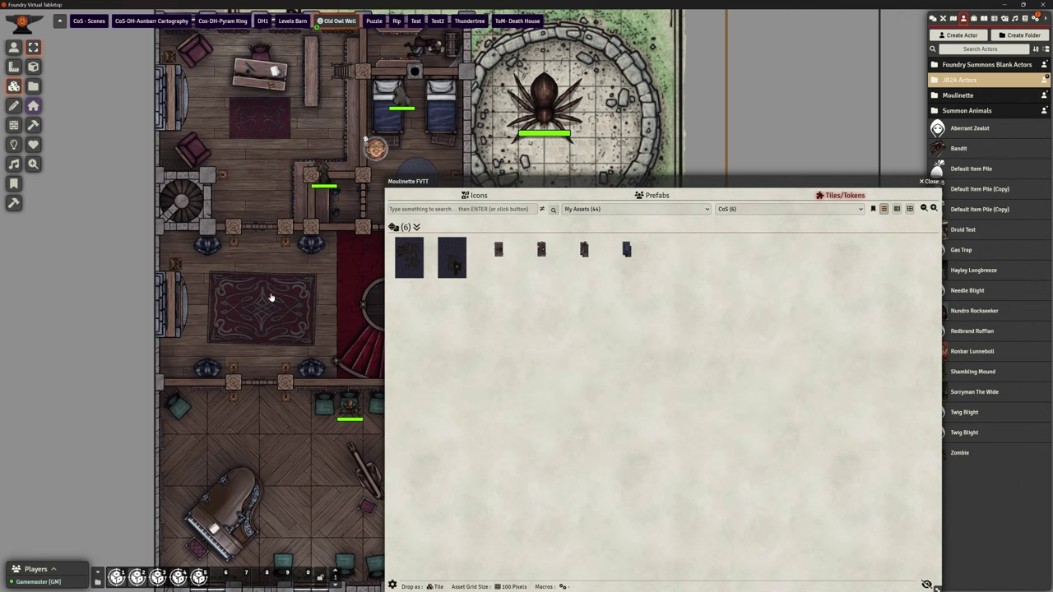
left_click(497, 249)
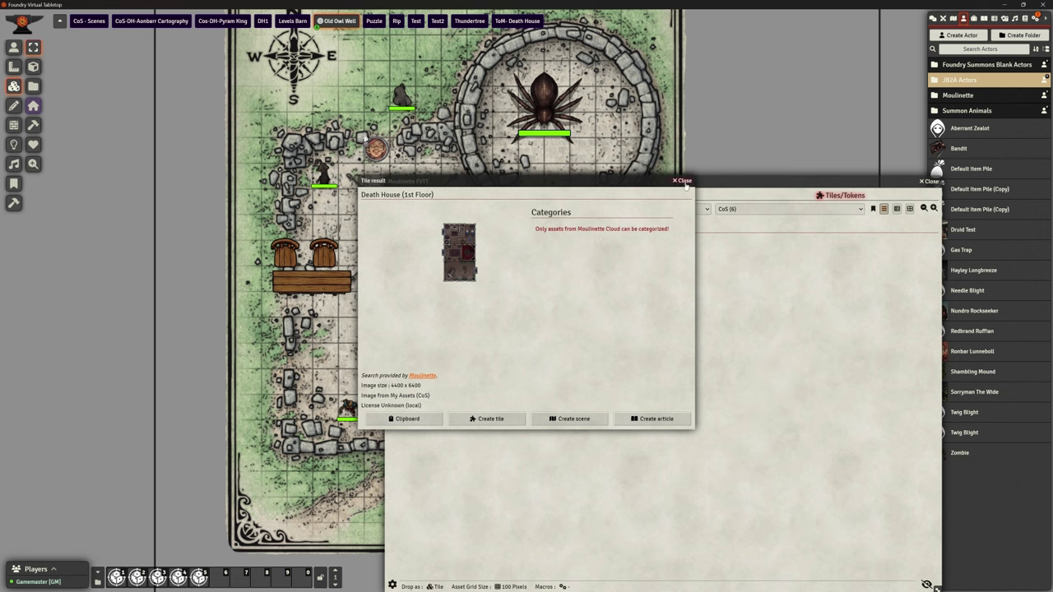
left_click(549, 421)
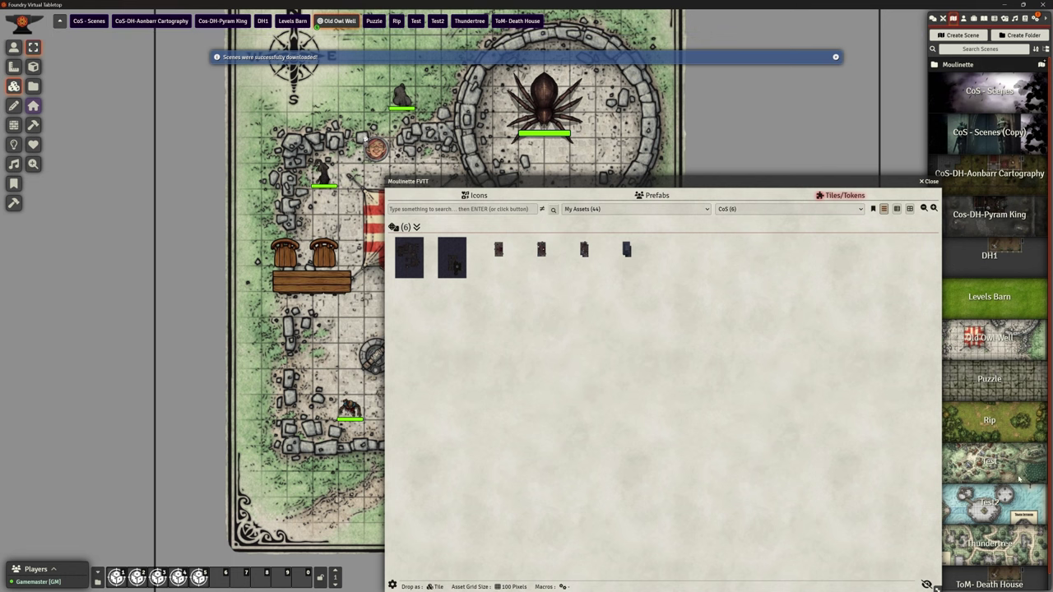
Step: Close the Moulinette window and activate the ToM- Death House scene
scroll(963, 442, "down", 1)
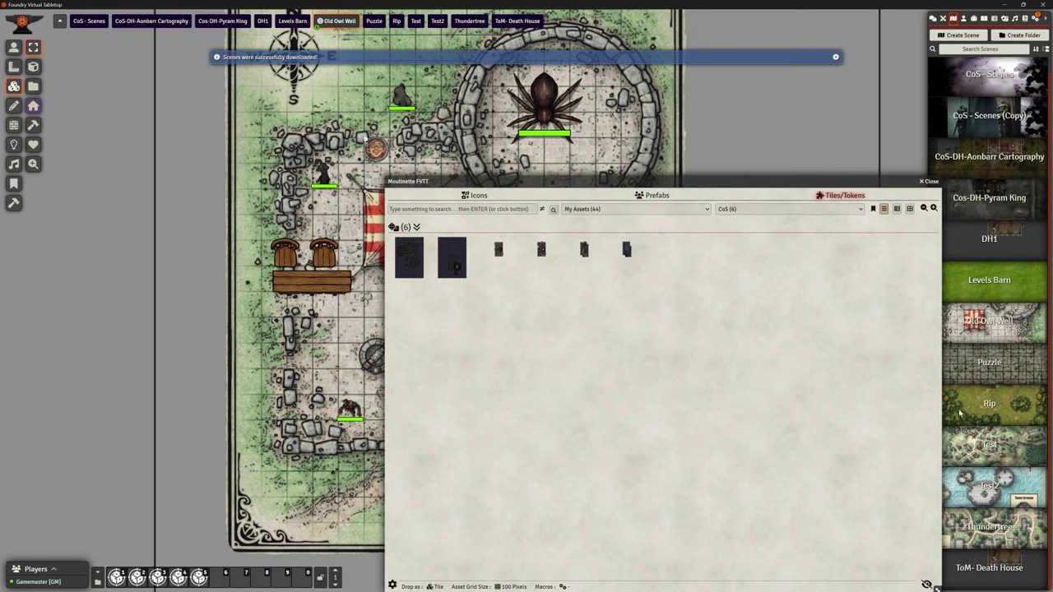
key("Escape")
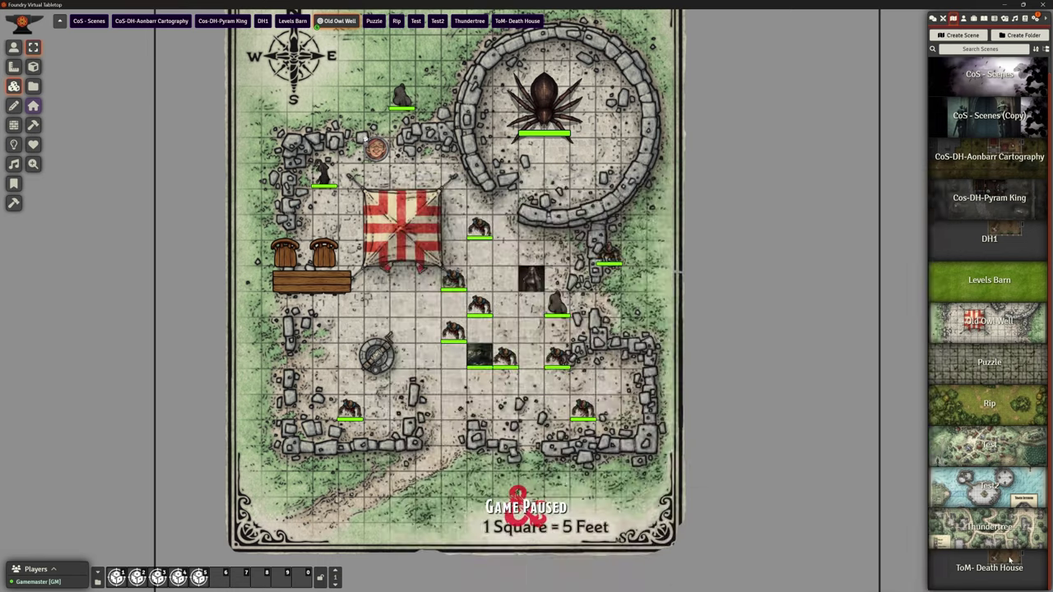
right_click(985, 574)
left_click(953, 449)
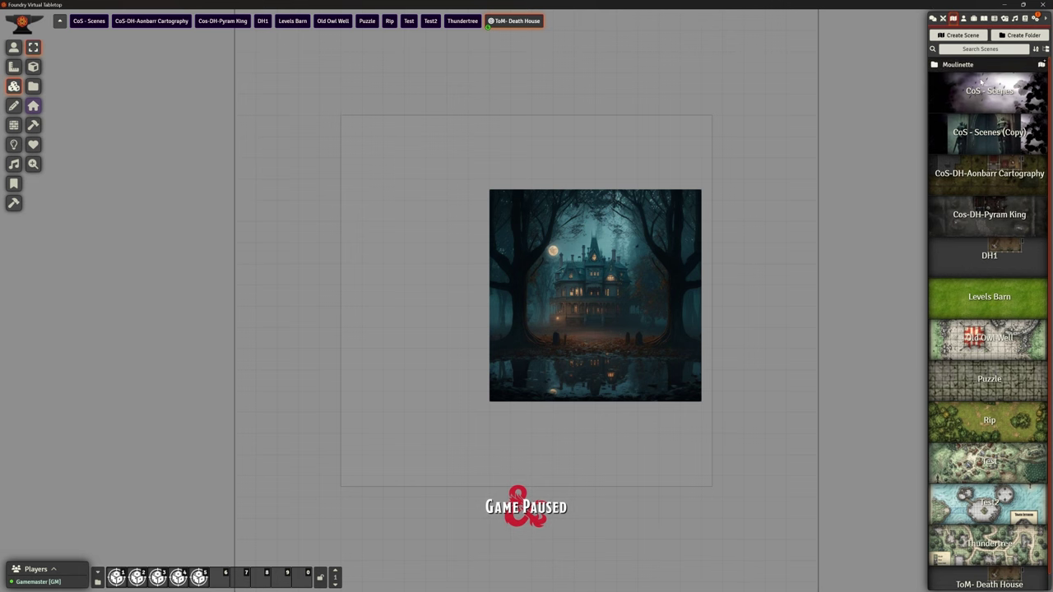
Step: Expand the Moulinette, My Assets and CoS scene folders and activate the Death House (1st Floor) scene
left_click(957, 66)
left_click(958, 80)
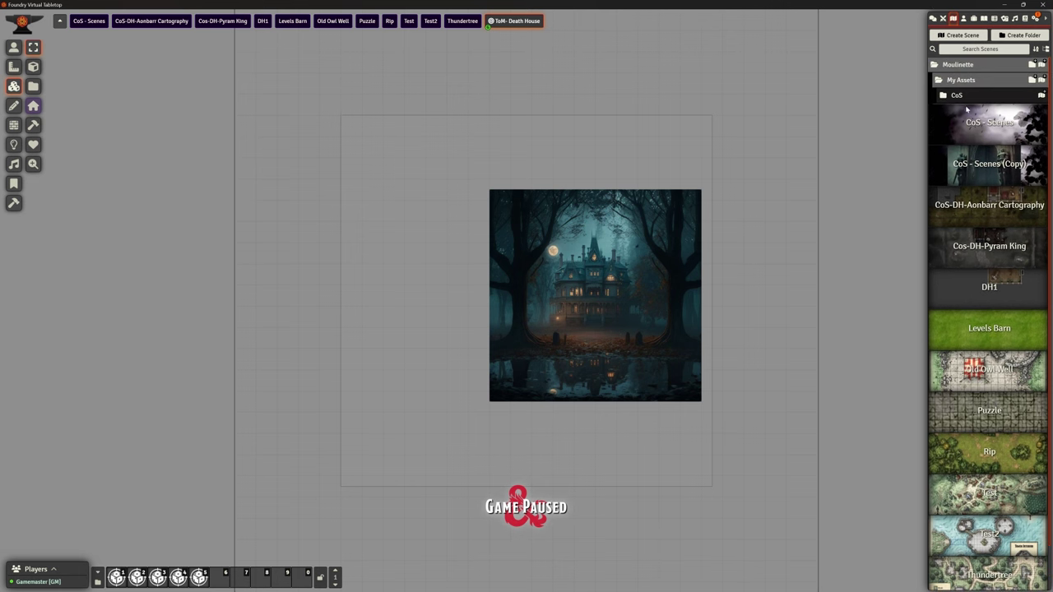
left_click(961, 97)
right_click(976, 131)
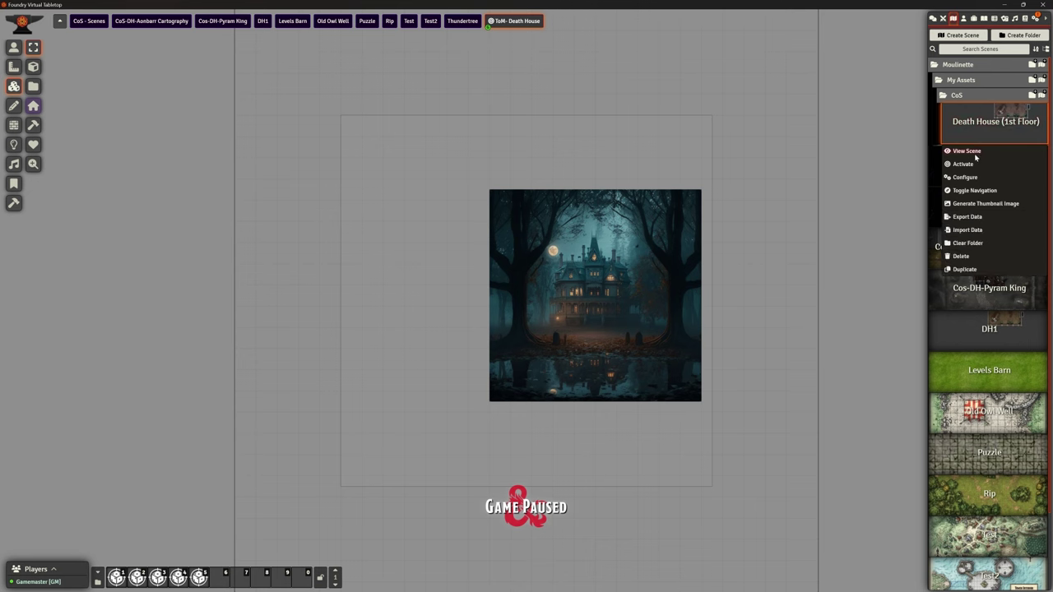
left_click(964, 164)
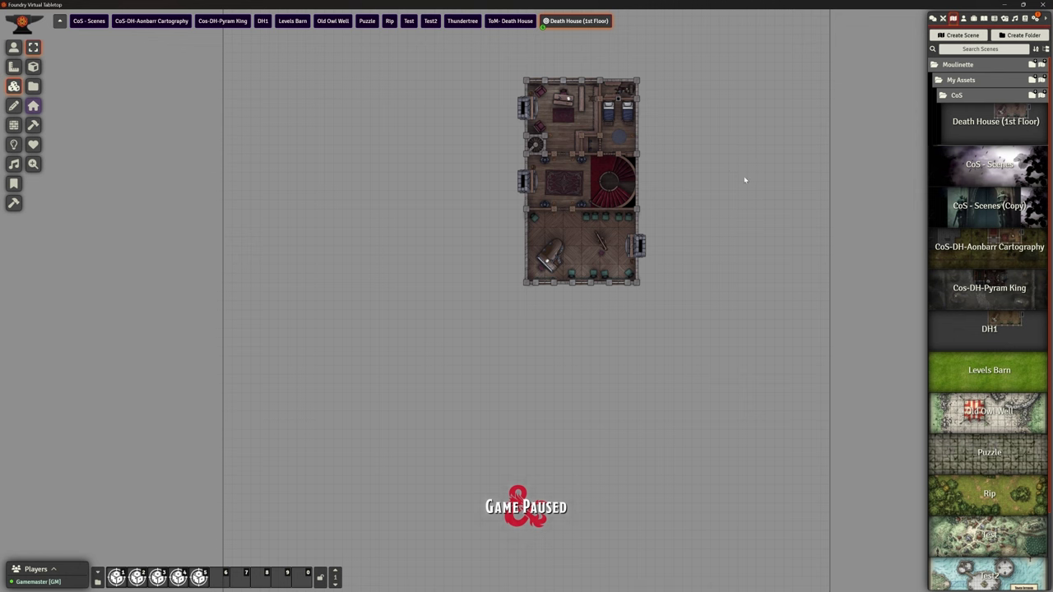
Step: Open the world's module management and list only the active modules
left_click(1034, 18)
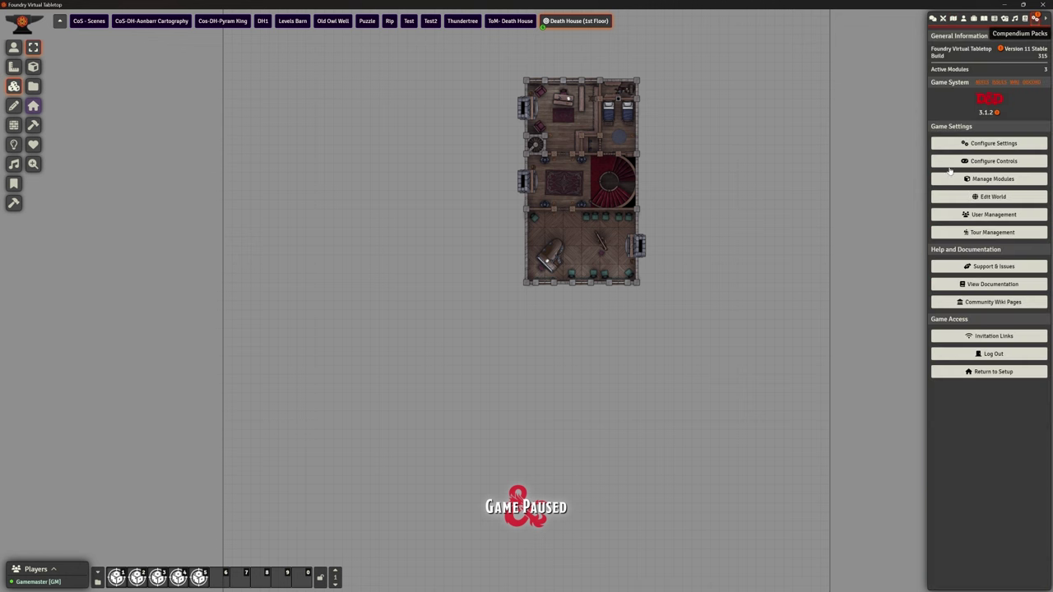
left_click(978, 180)
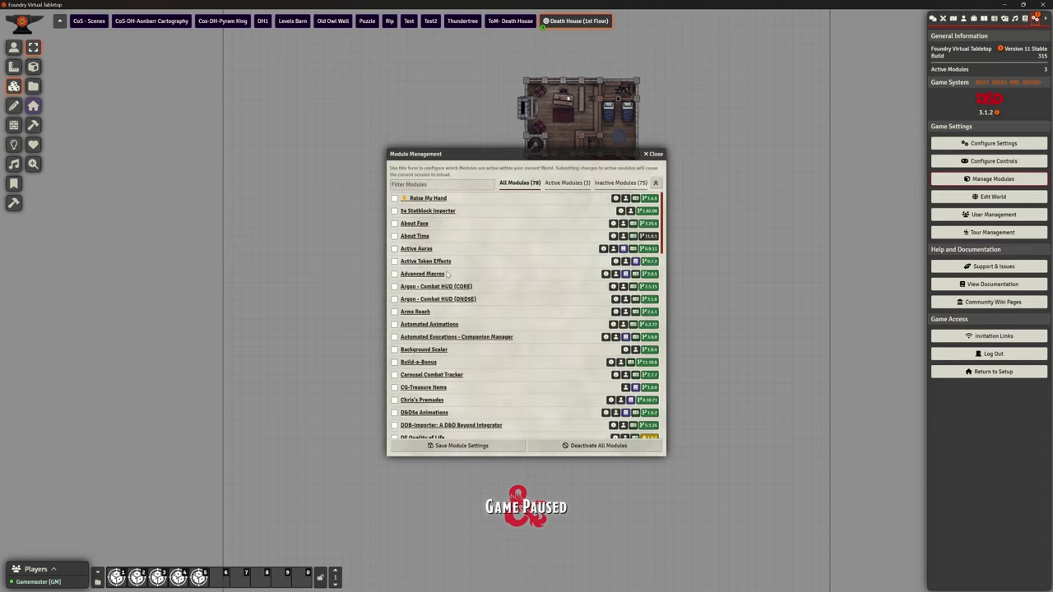
left_click(562, 185)
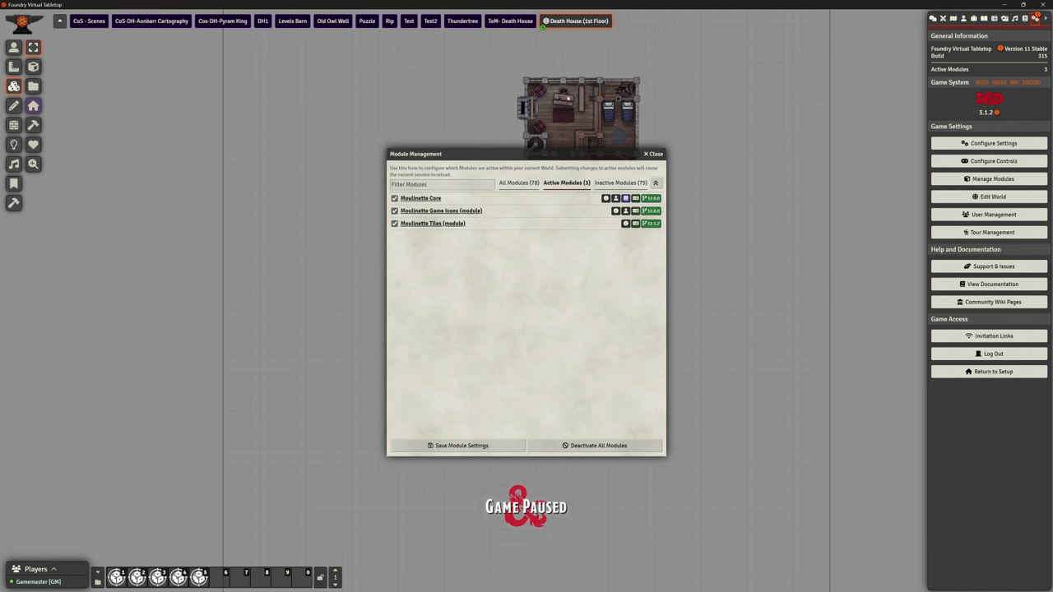
Step: Bring the browser's Moulinette Core GitHub page into view and examine the README descriptions of the Scenes, Icons, Image search, Tiles and Sounds modules
left_click_drag(1052, 37, 447, 79)
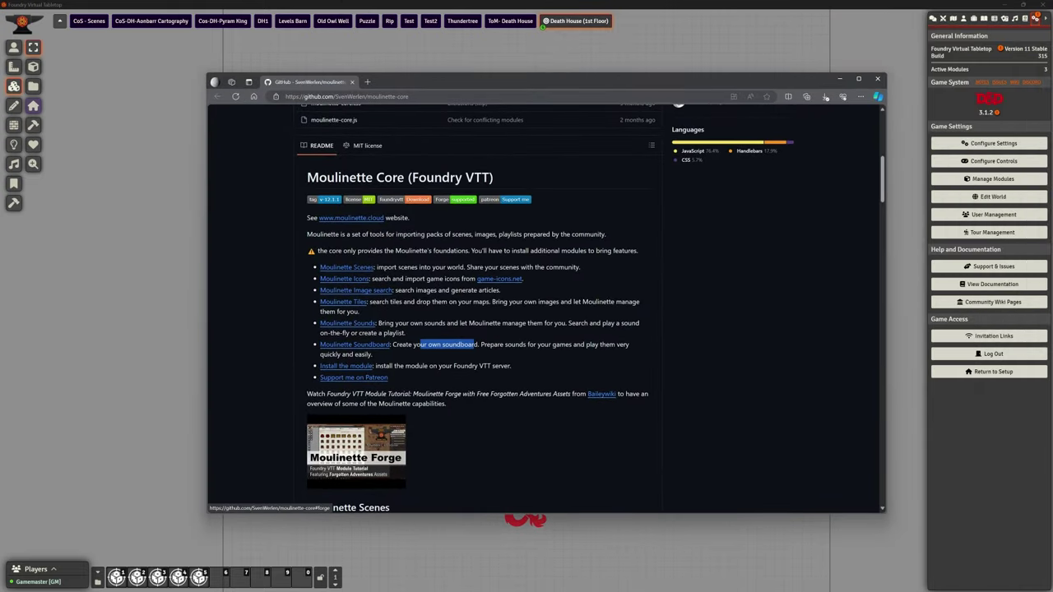
left_click_drag(399, 267, 544, 267)
left_click_drag(388, 279, 446, 282)
left_click(427, 293)
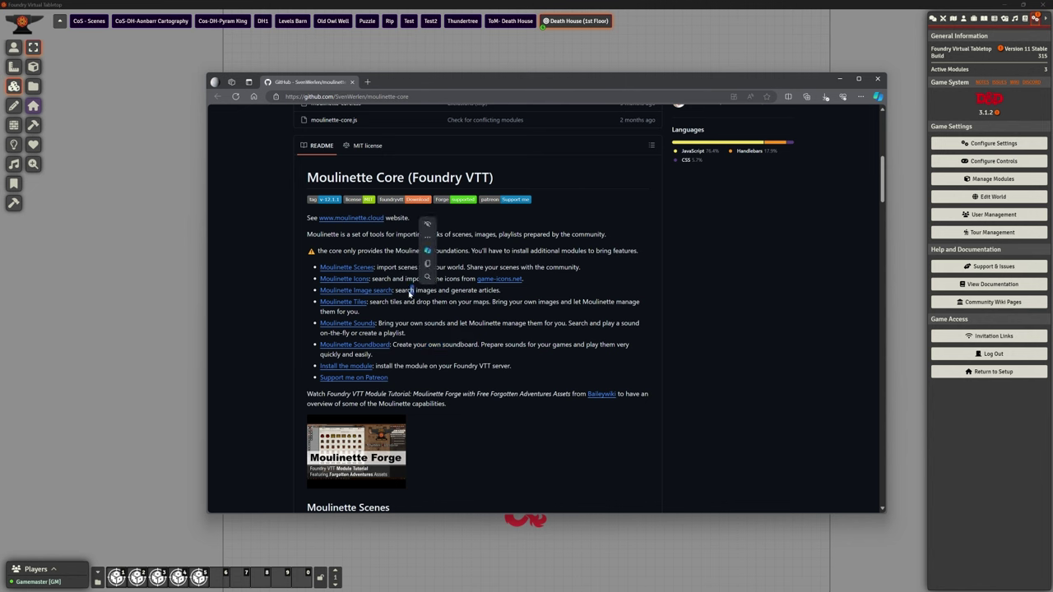
left_click_drag(383, 302, 509, 302)
left_click_drag(401, 323, 498, 324)
left_click(513, 334)
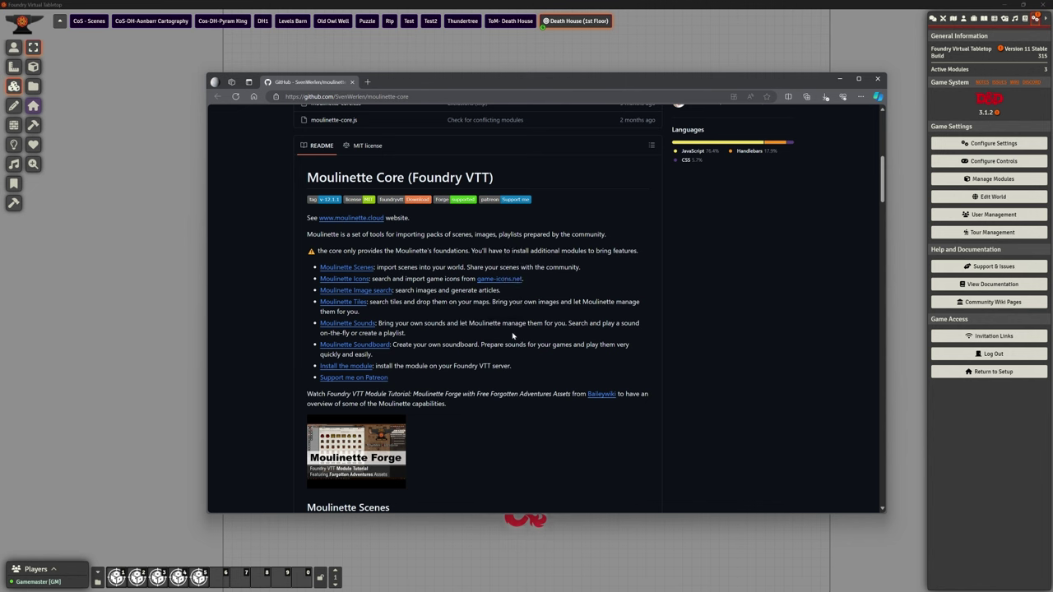